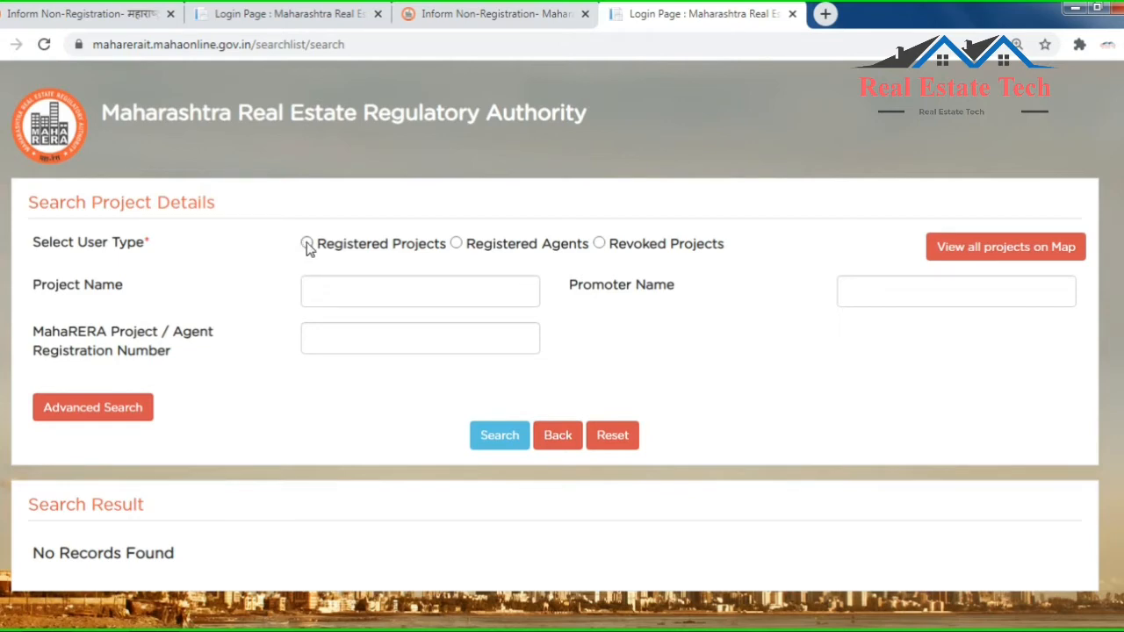
Search registered projects for 'patil projects', find no records, and close that search tab
{"action": "left_click", "coordinate": [306, 244]}
{"action": "left_click", "coordinate": [383, 284]}
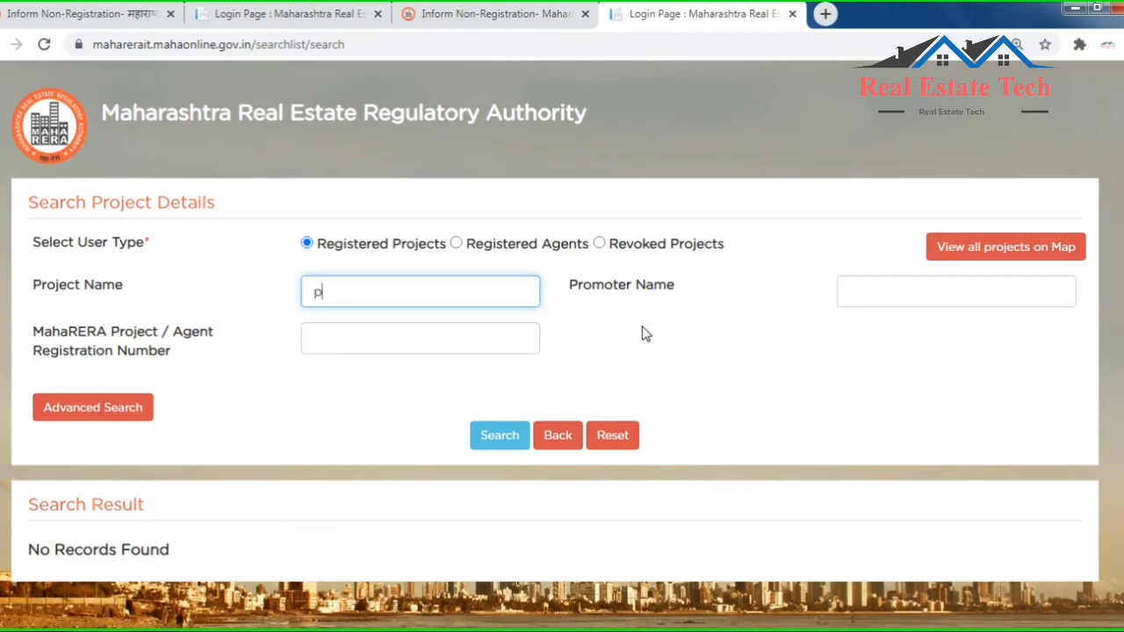
{"action": "type", "text": "patil projects"}
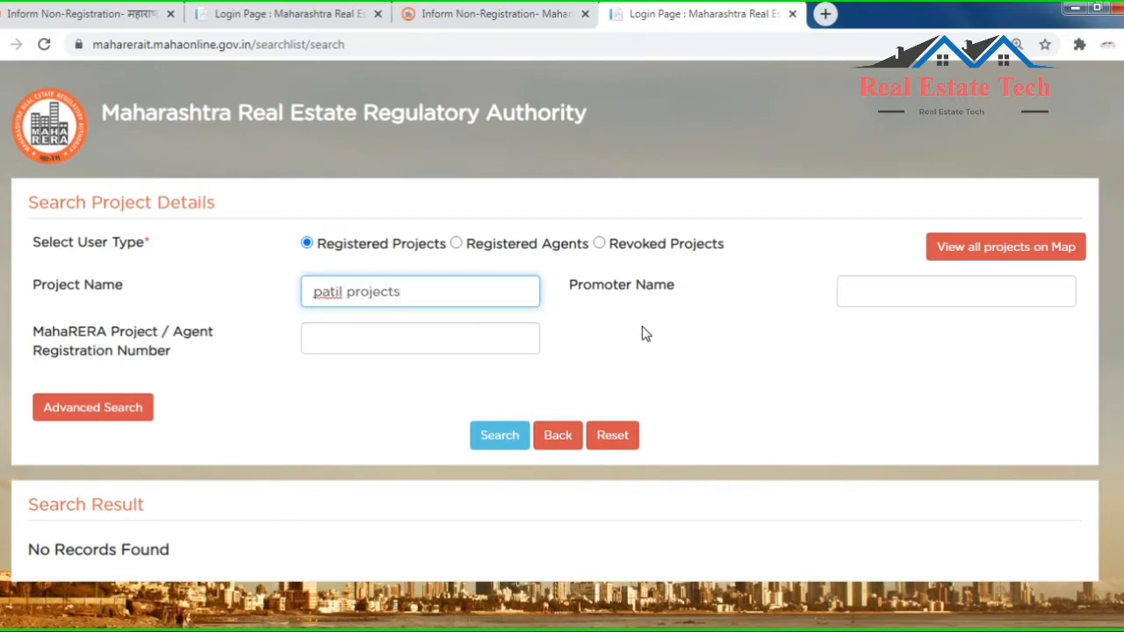
{"action": "left_click", "coordinate": [518, 436]}
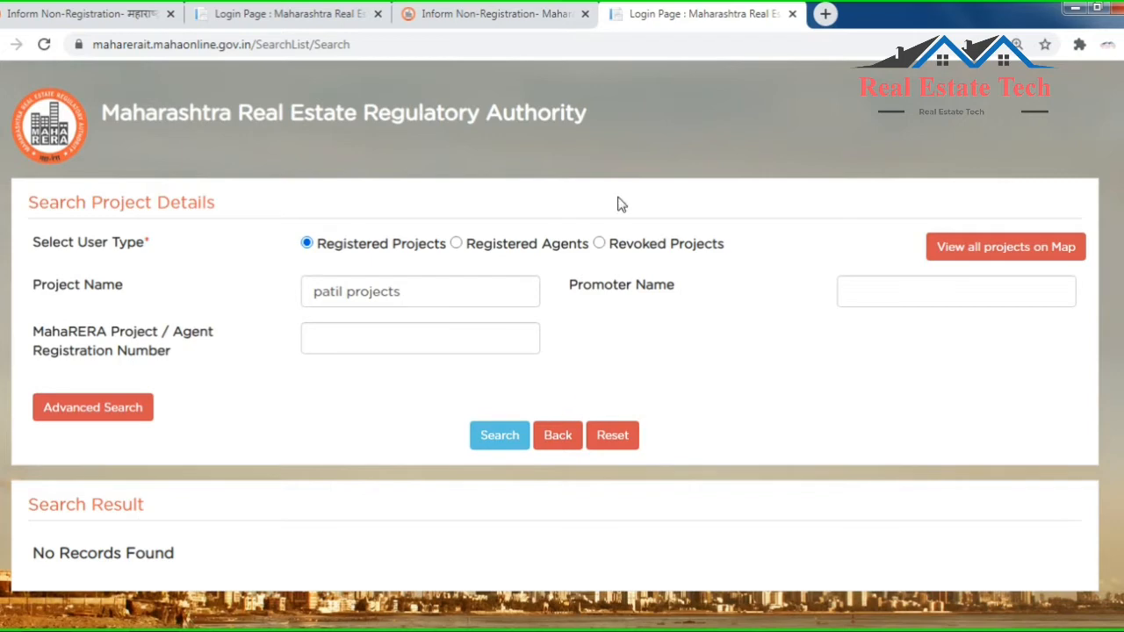
{"action": "left_click", "coordinate": [792, 15]}
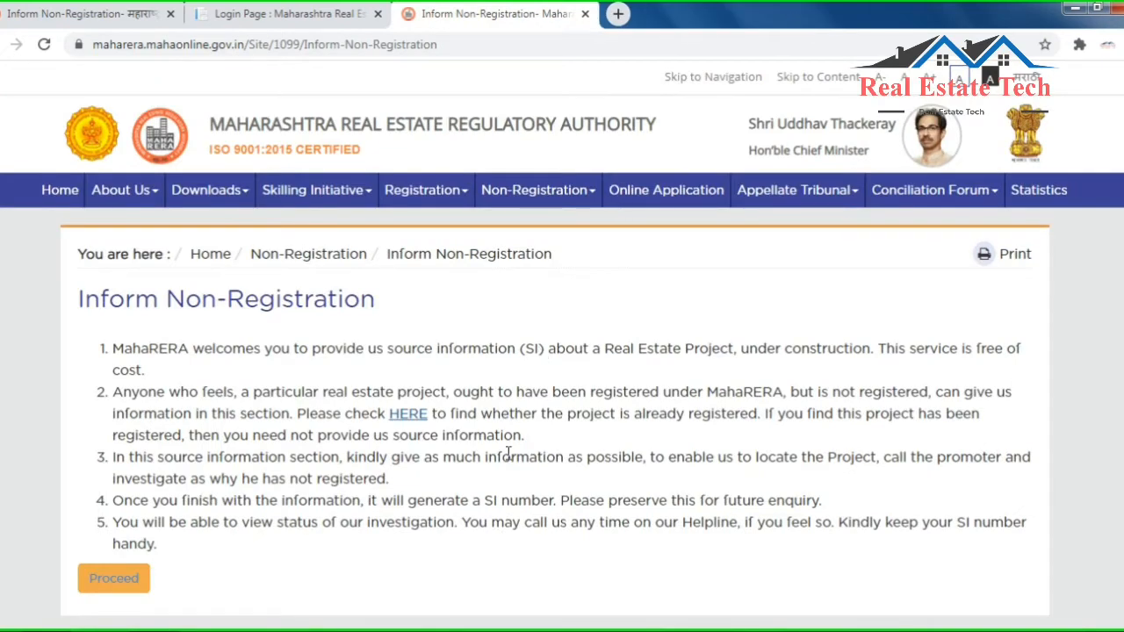
Enter the informant's name, primary contact number and address using the saved autofill suggestion
{"action": "left_click", "coordinate": [125, 584]}
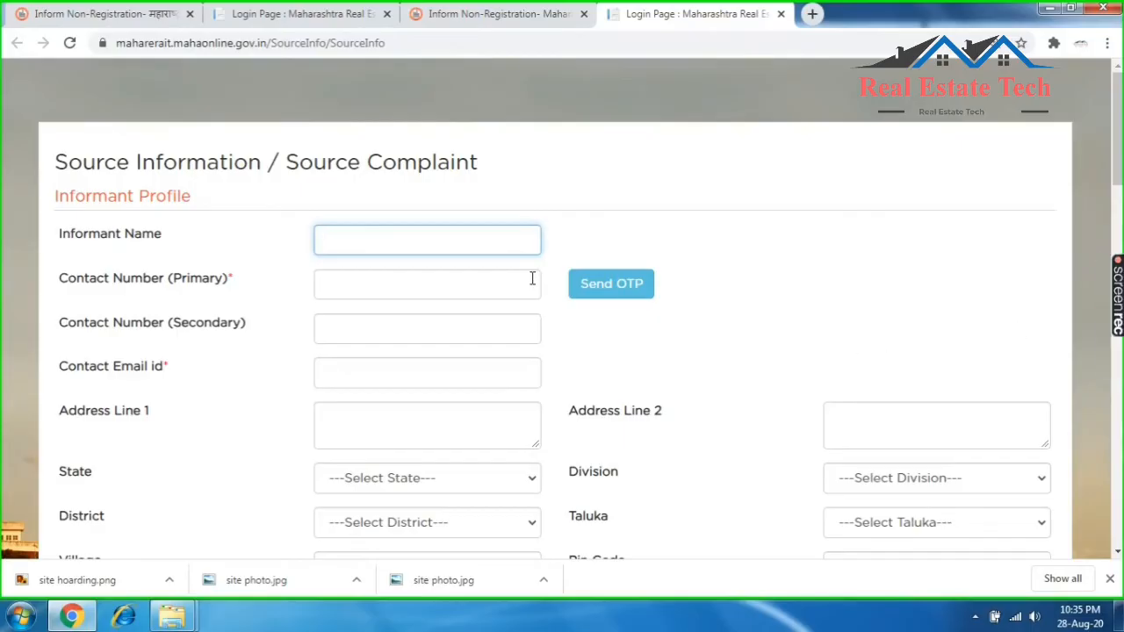
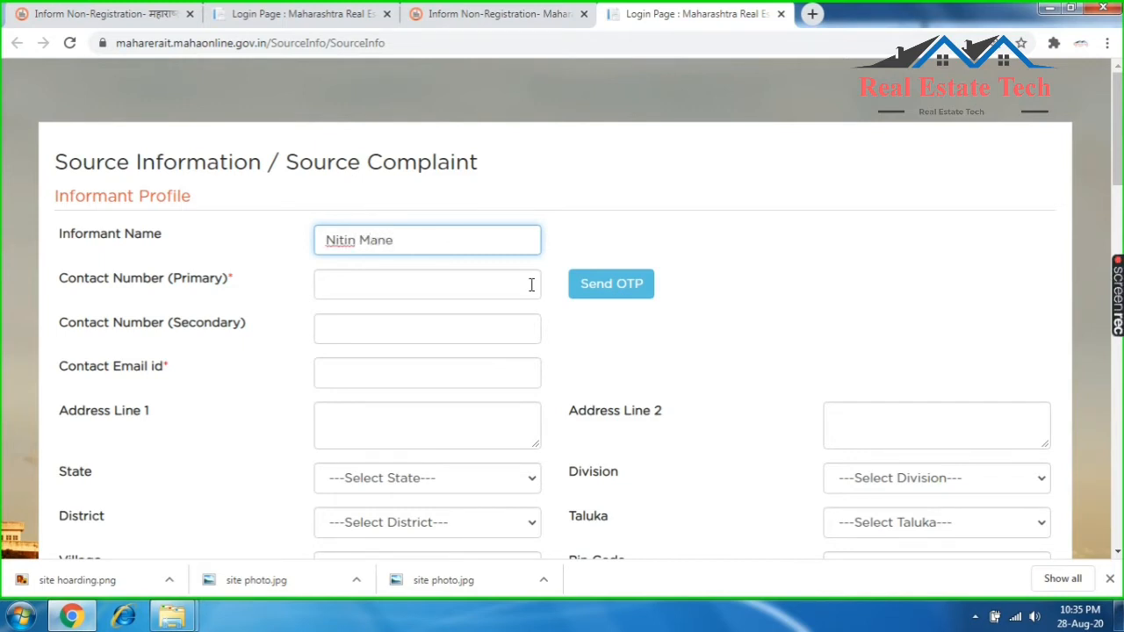
{"action": "left_click", "coordinate": [531, 285]}
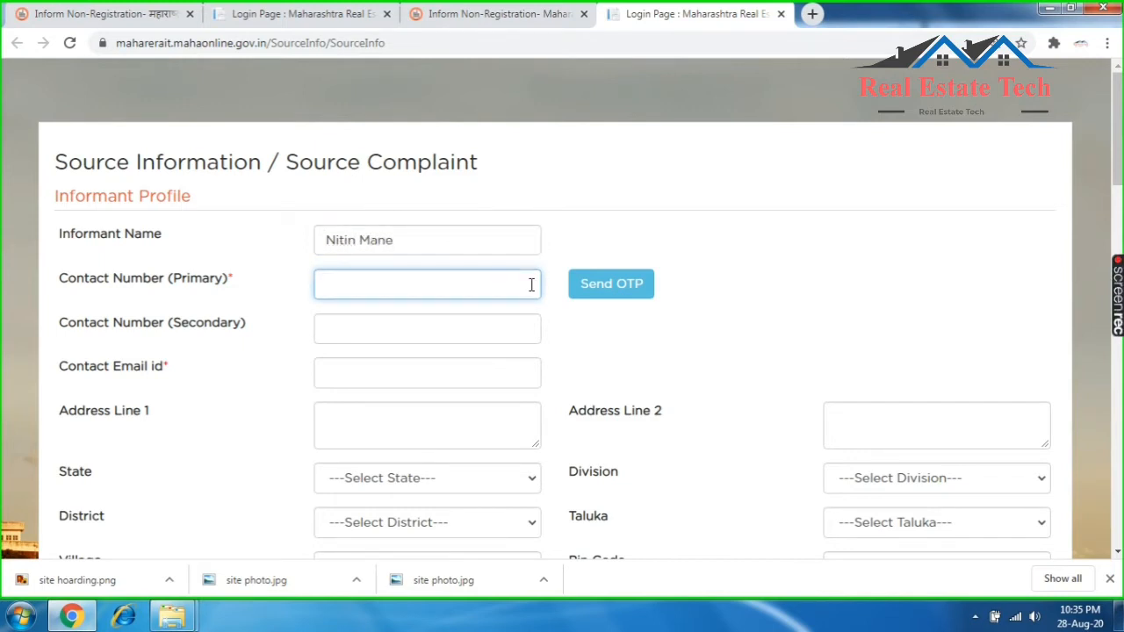
{"action": "type", "text": "904909"}
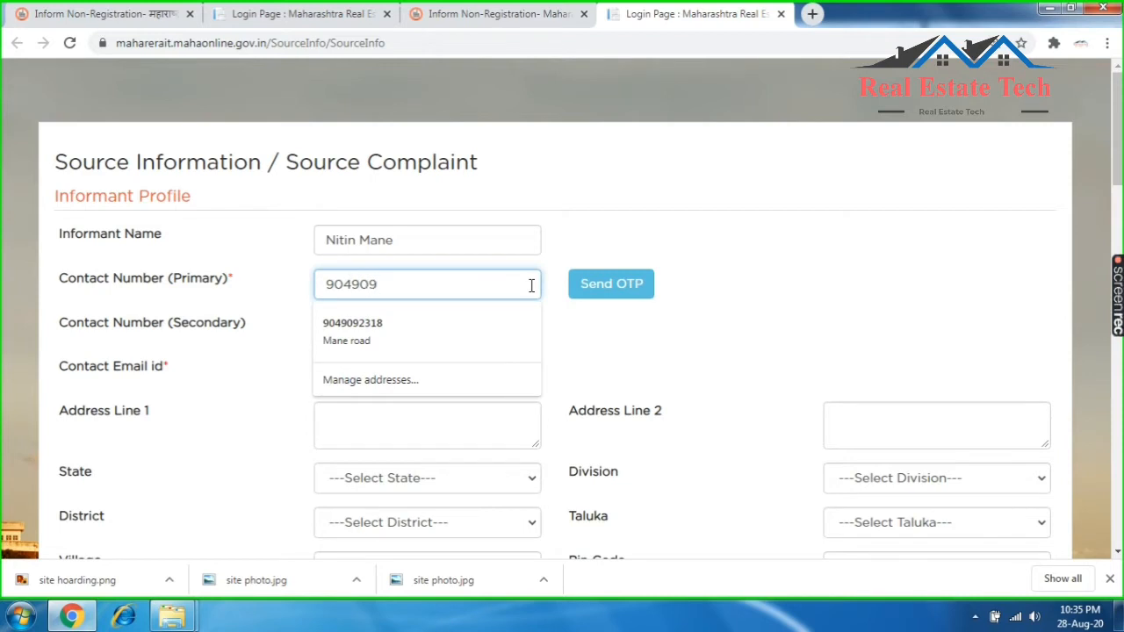
{"action": "left_click", "coordinate": [437, 321]}
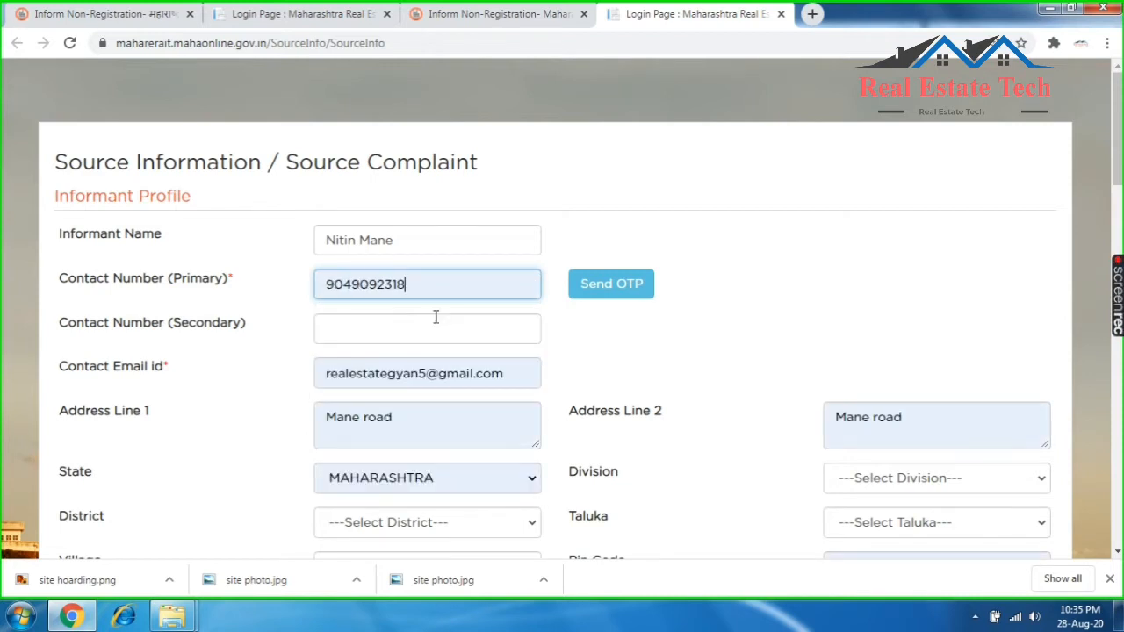
{"action": "left_click", "coordinate": [436, 329]}
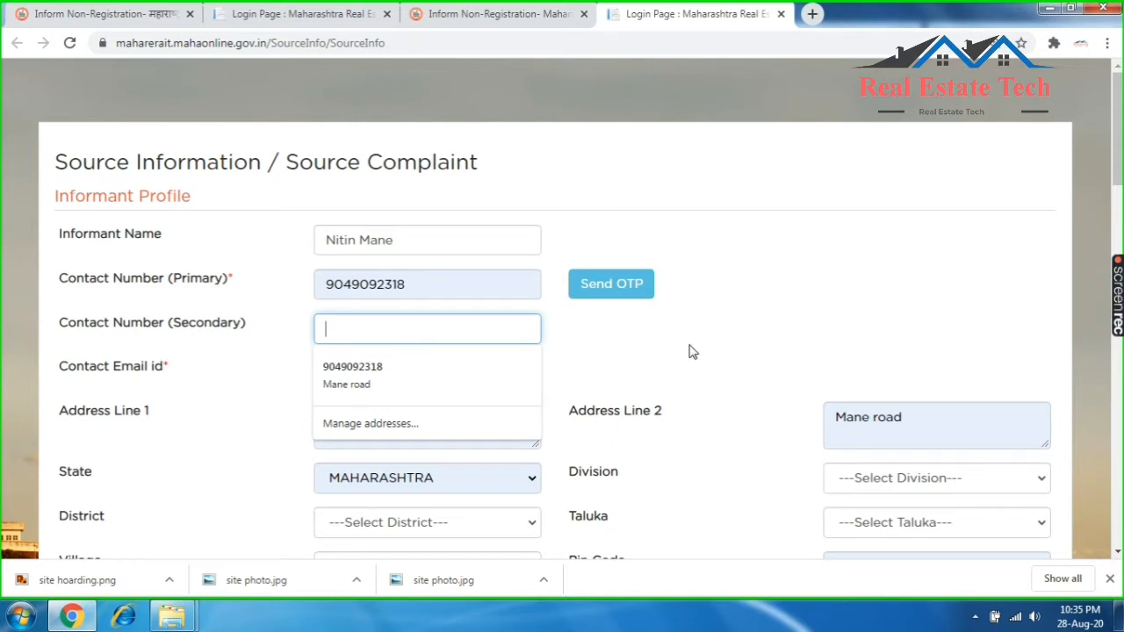
{"action": "type", "text": "7"}
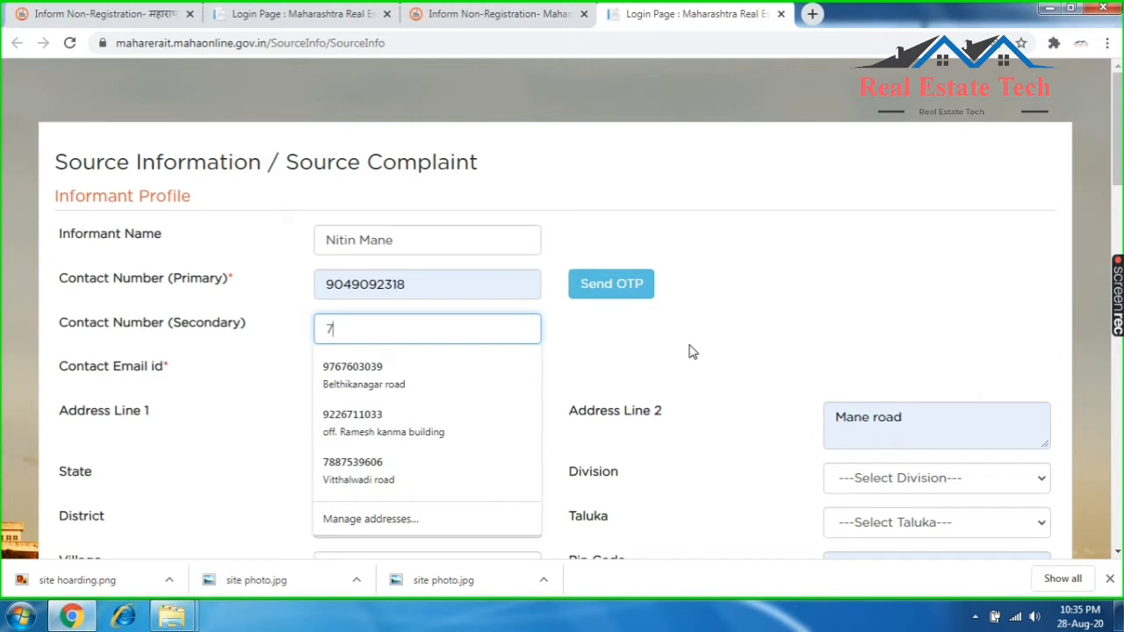
{"action": "key", "text": "BackSpace"}
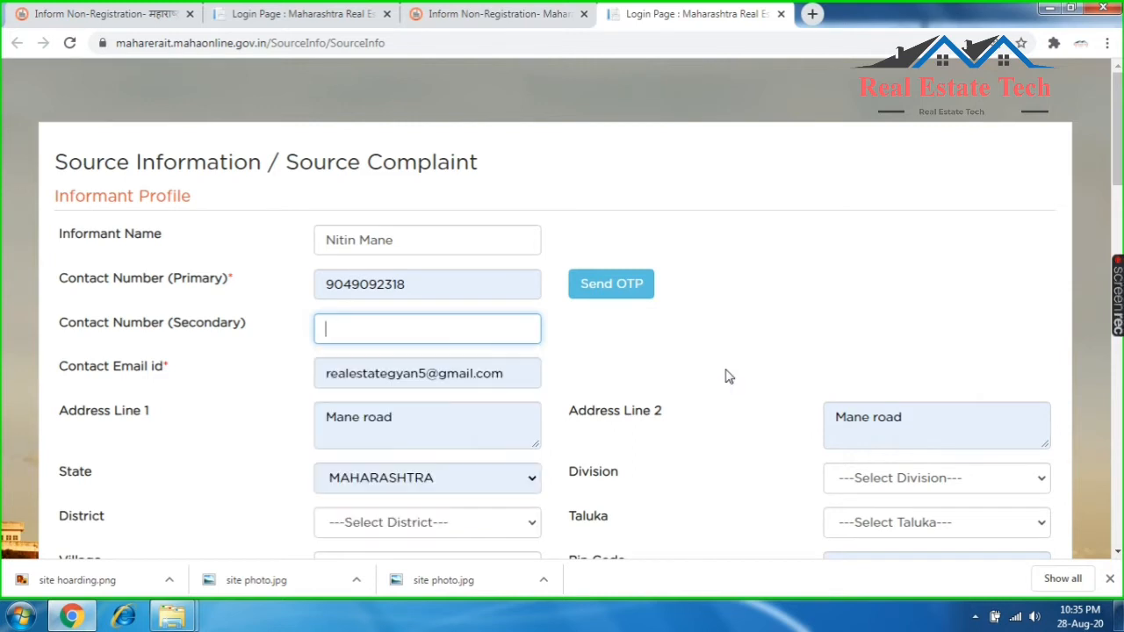
{"action": "scroll", "coordinate": [715, 384], "scroll_direction": "down", "scroll_amount": 1}
{"action": "left_click", "coordinate": [470, 343]}
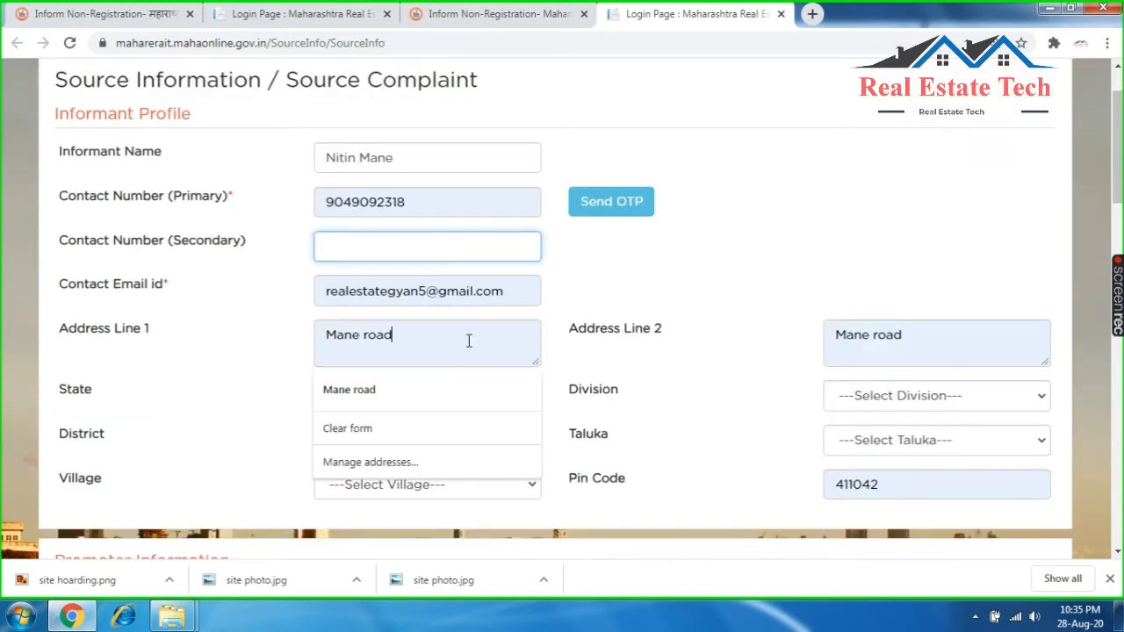
Set the informant's state to Maharashtra, division and district Pune, and taluka Mulshi
{"action": "left_click", "coordinate": [529, 397]}
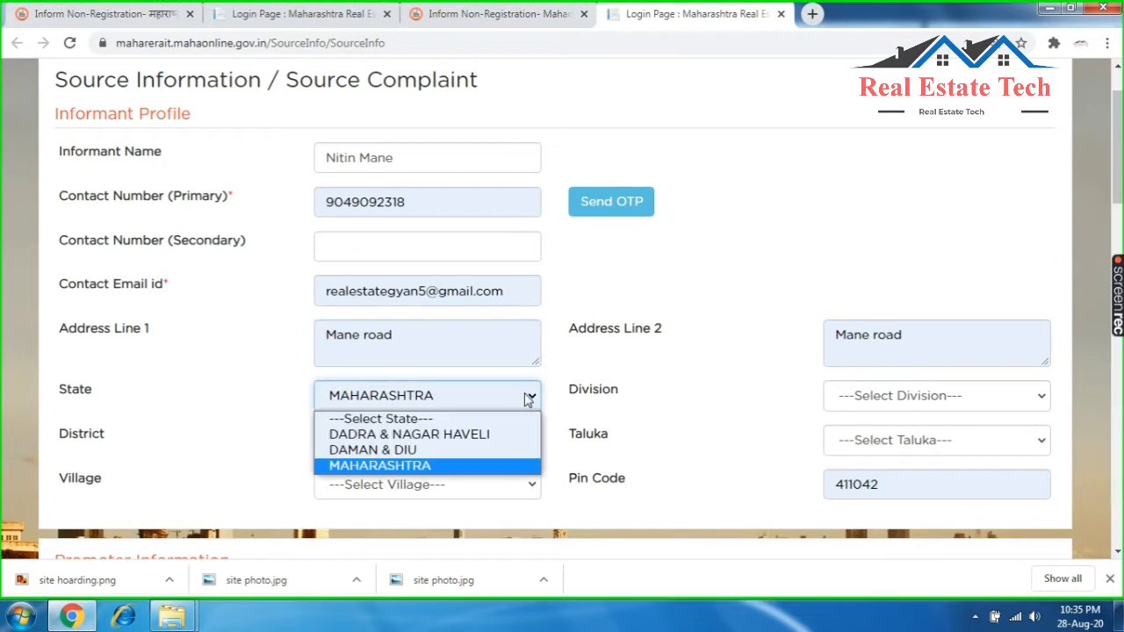
{"action": "left_click", "coordinate": [530, 398]}
{"action": "left_click", "coordinate": [901, 401]}
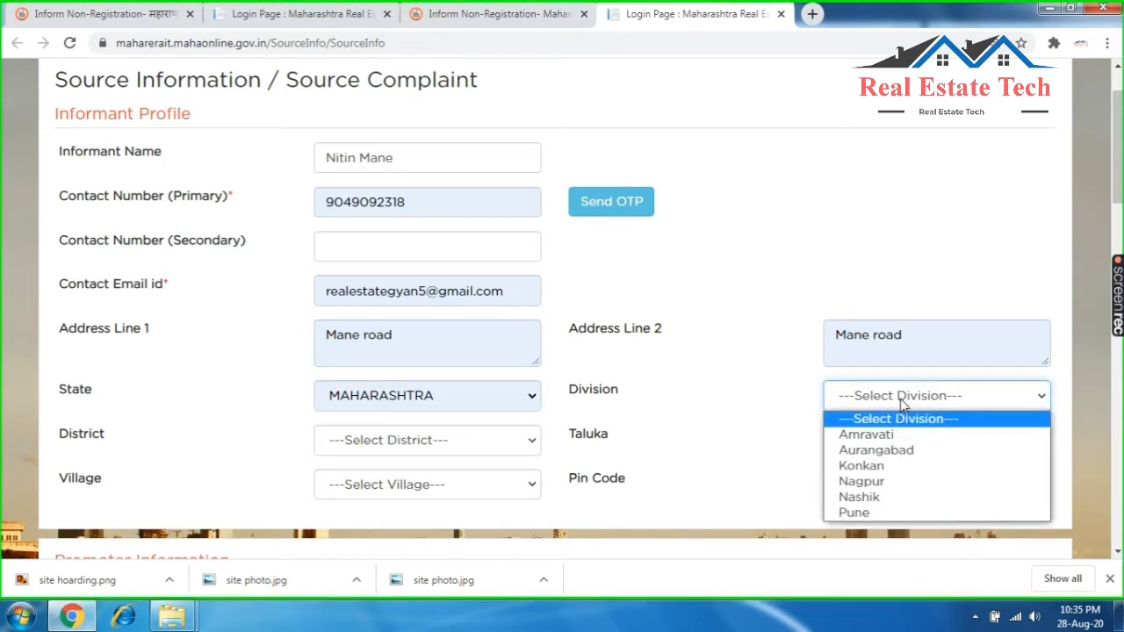
{"action": "left_click", "coordinate": [853, 512]}
{"action": "left_click", "coordinate": [523, 448]}
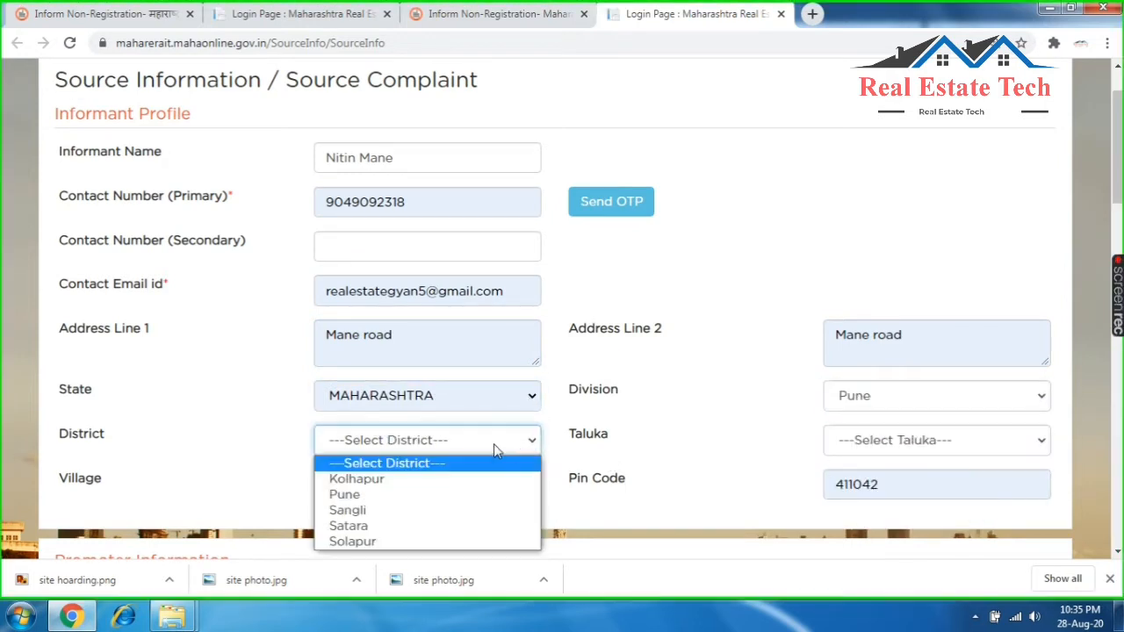
{"action": "left_click", "coordinate": [379, 494]}
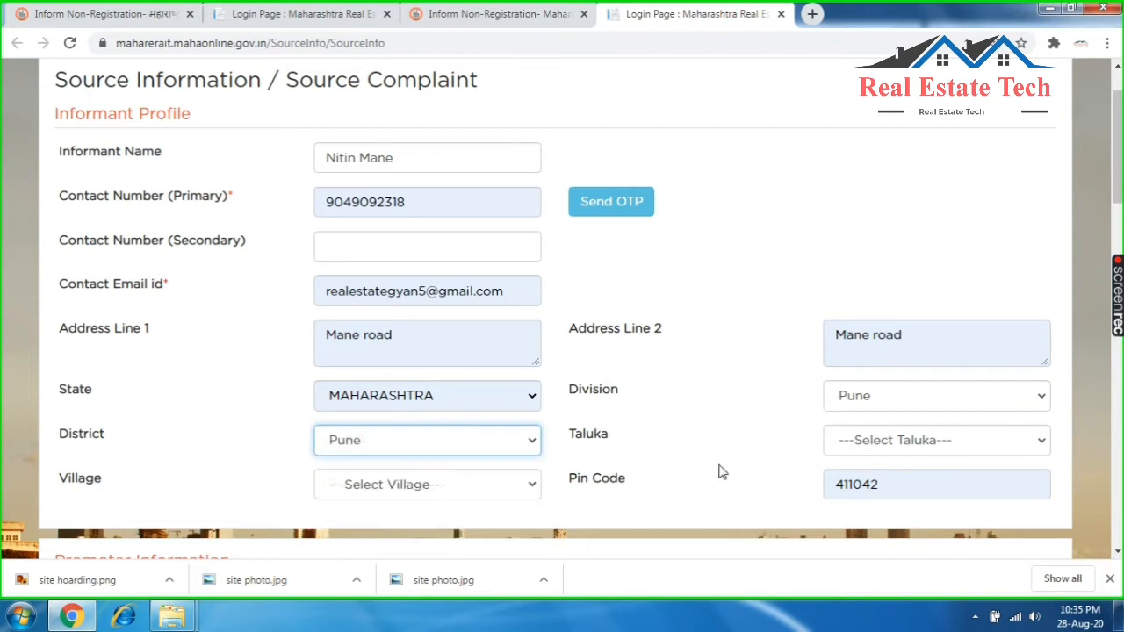
{"action": "left_click", "coordinate": [885, 442]}
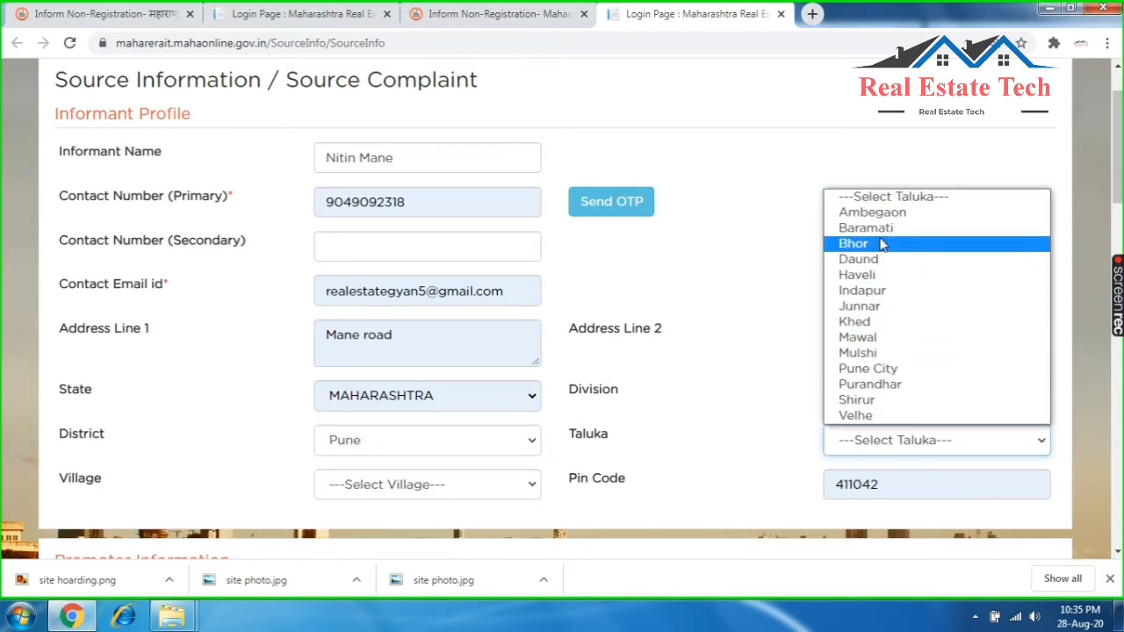
{"action": "left_click", "coordinate": [873, 276]}
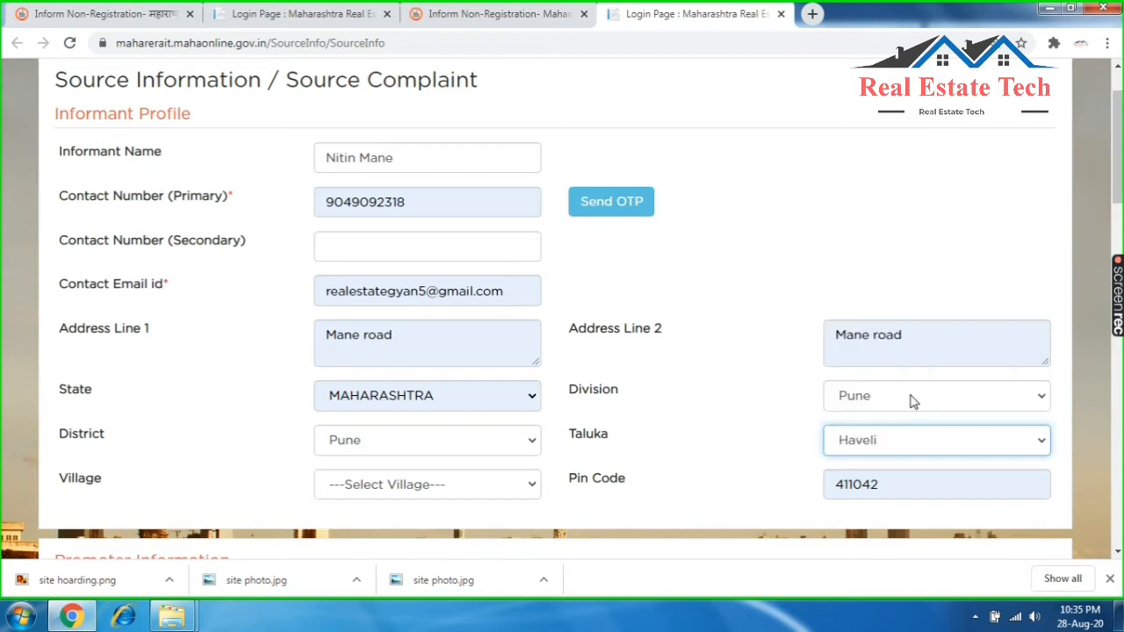
{"action": "left_click", "coordinate": [432, 492]}
{"action": "left_click", "coordinate": [966, 439]}
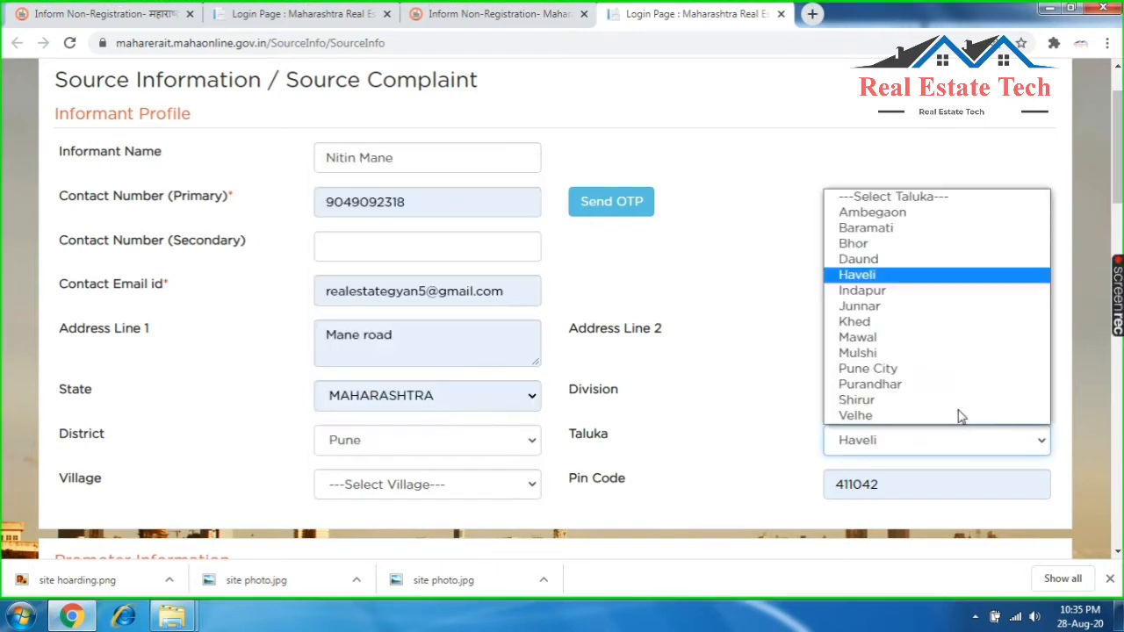
{"action": "key", "text": "Down"}
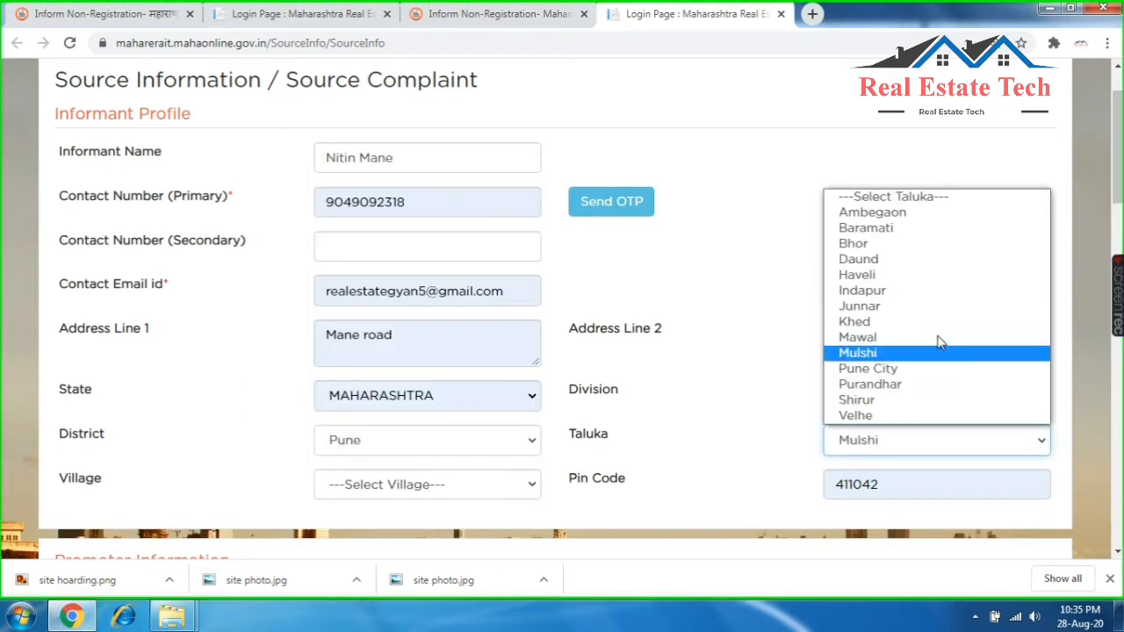
{"action": "key", "text": "Return"}
Choose Wakad as the village and correct the informant's pin code
{"action": "left_click", "coordinate": [489, 484]}
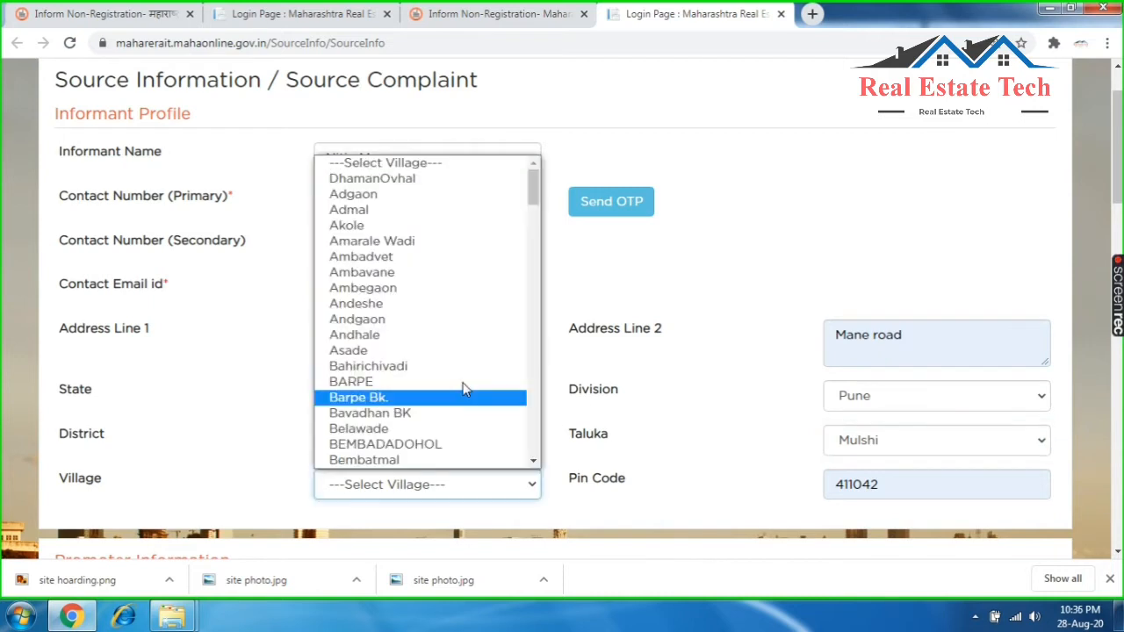
{"action": "key", "text": "End"}
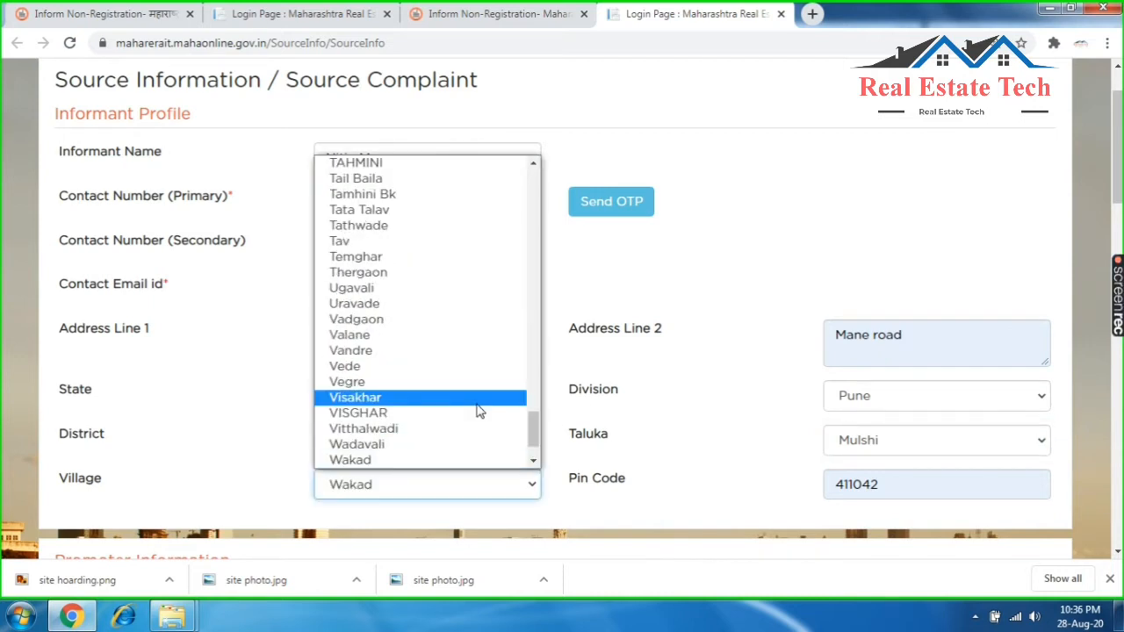
{"action": "left_click", "coordinate": [354, 460]}
{"action": "left_click", "coordinate": [900, 489]}
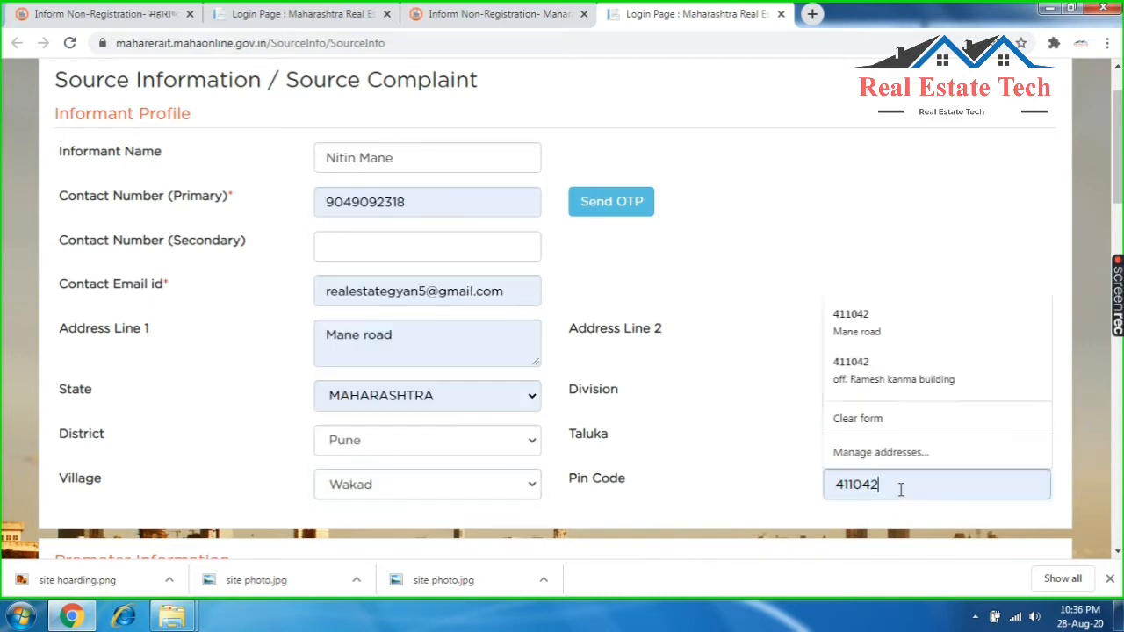
{"action": "key", "text": "BackSpace"}
{"action": "key", "text": "BackSpace"}
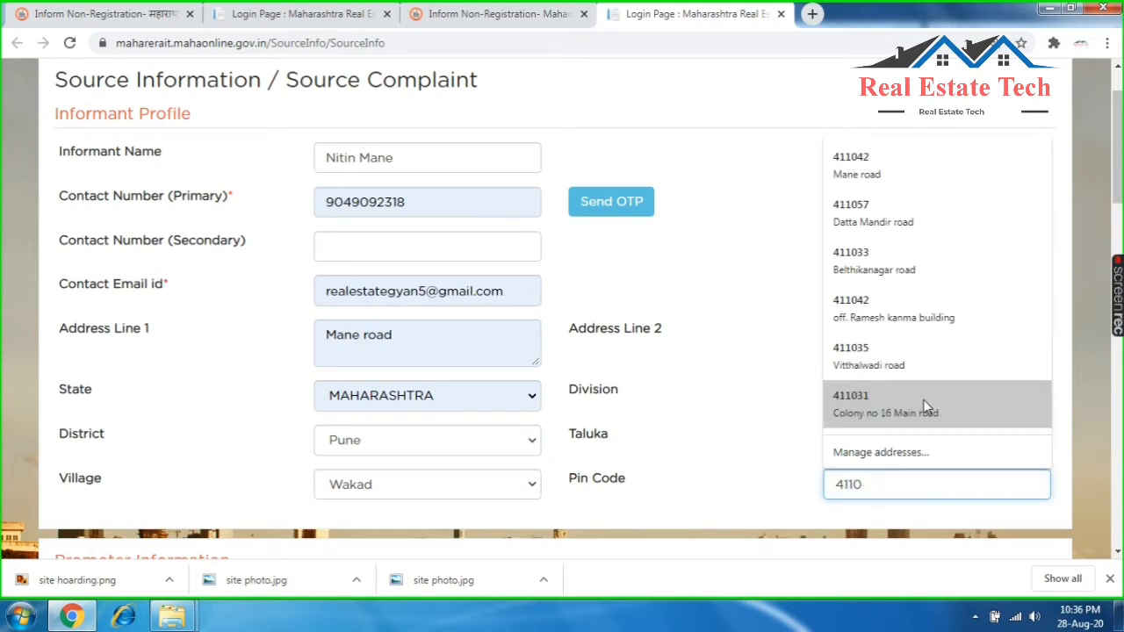
{"action": "type", "text": "57"}
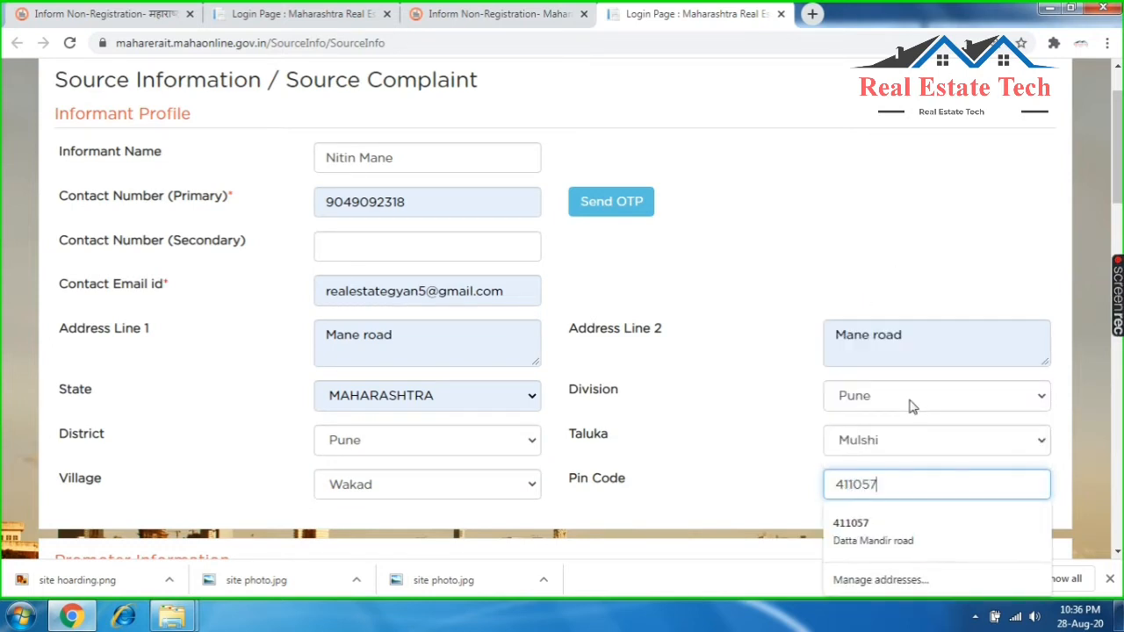
Request an OTP for the informant's primary contact number
{"action": "scroll", "coordinate": [758, 416], "scroll_direction": "down", "scroll_amount": 1}
{"action": "scroll", "coordinate": [649, 253], "scroll_direction": "up", "scroll_amount": 1}
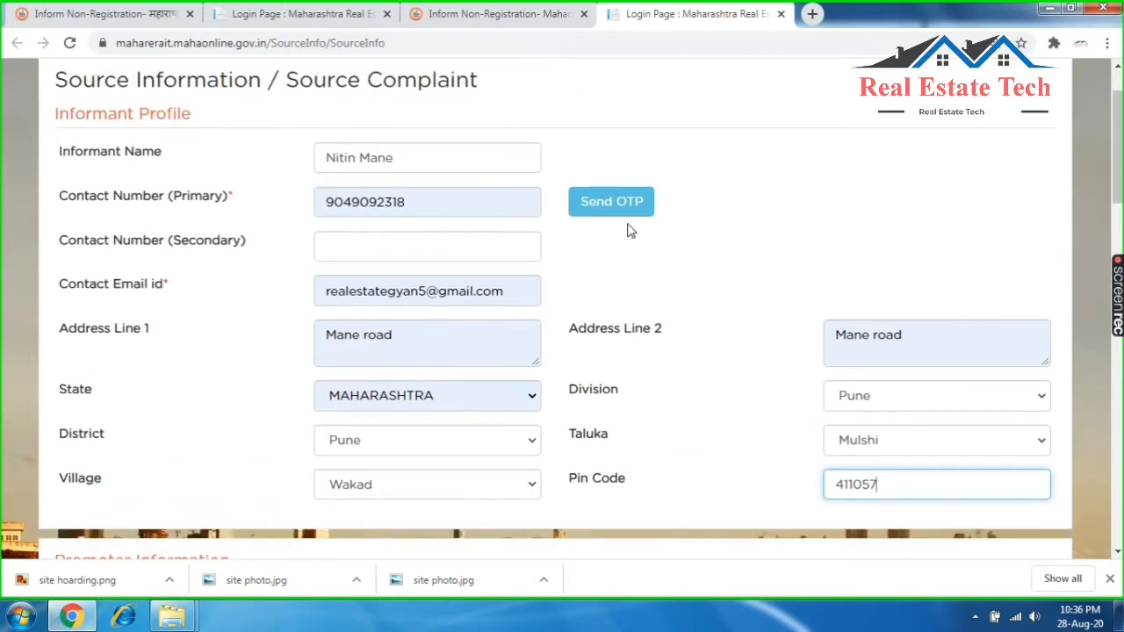
{"action": "left_click", "coordinate": [620, 208]}
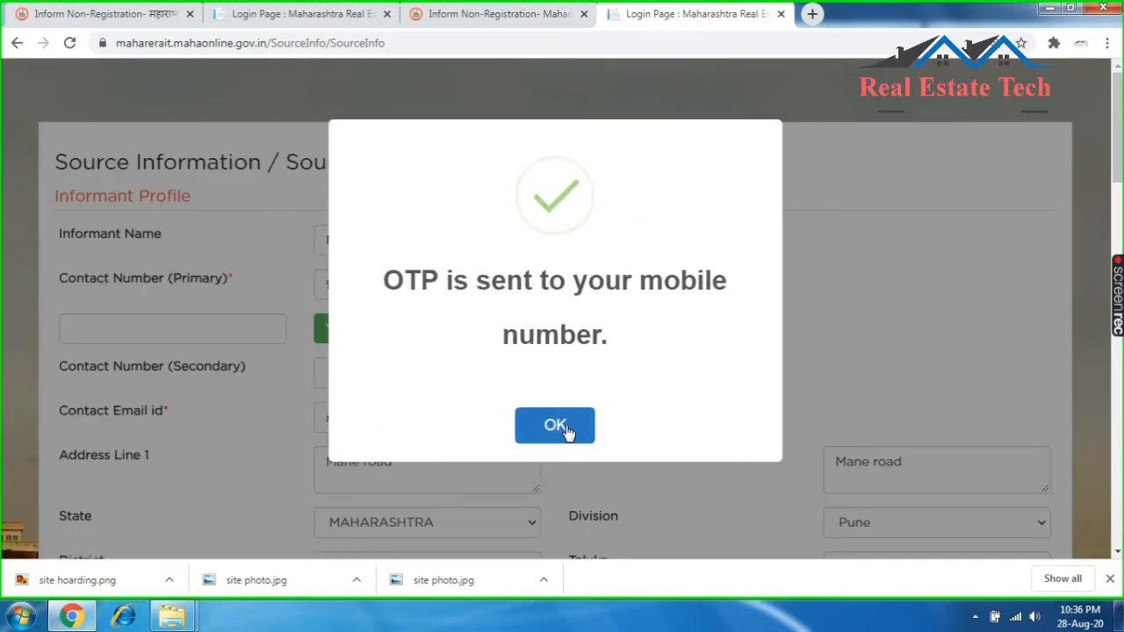
Enter the received OTP, verify the informant's primary number, and dismiss the confirmation
{"action": "left_click", "coordinate": [584, 437]}
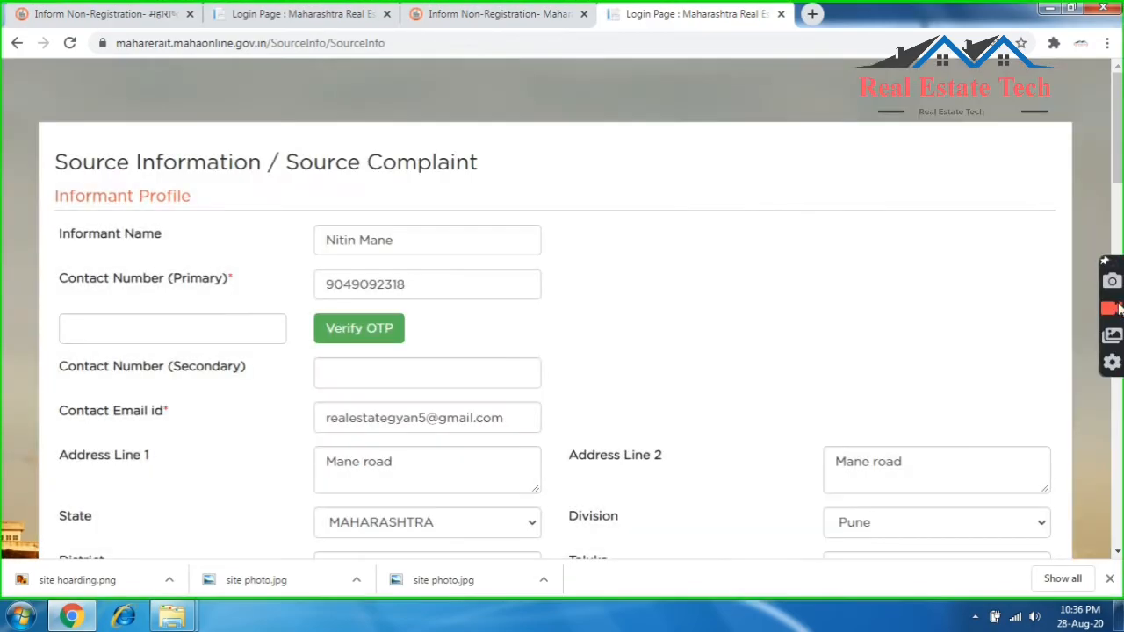
{"action": "left_click", "coordinate": [156, 324]}
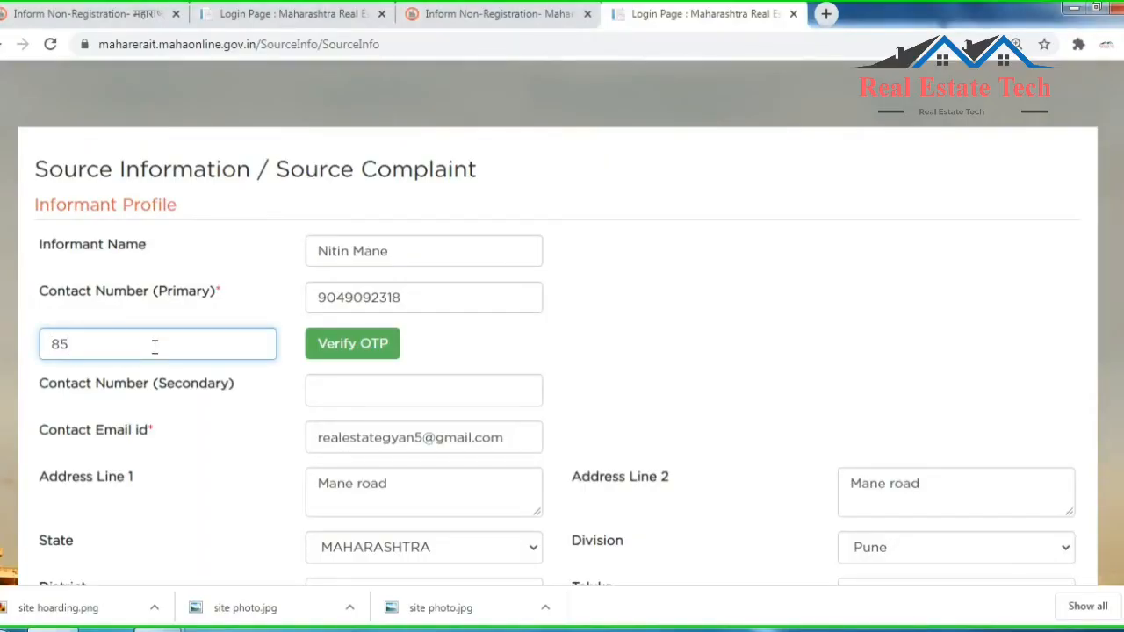
{"action": "left_click", "coordinate": [352, 346]}
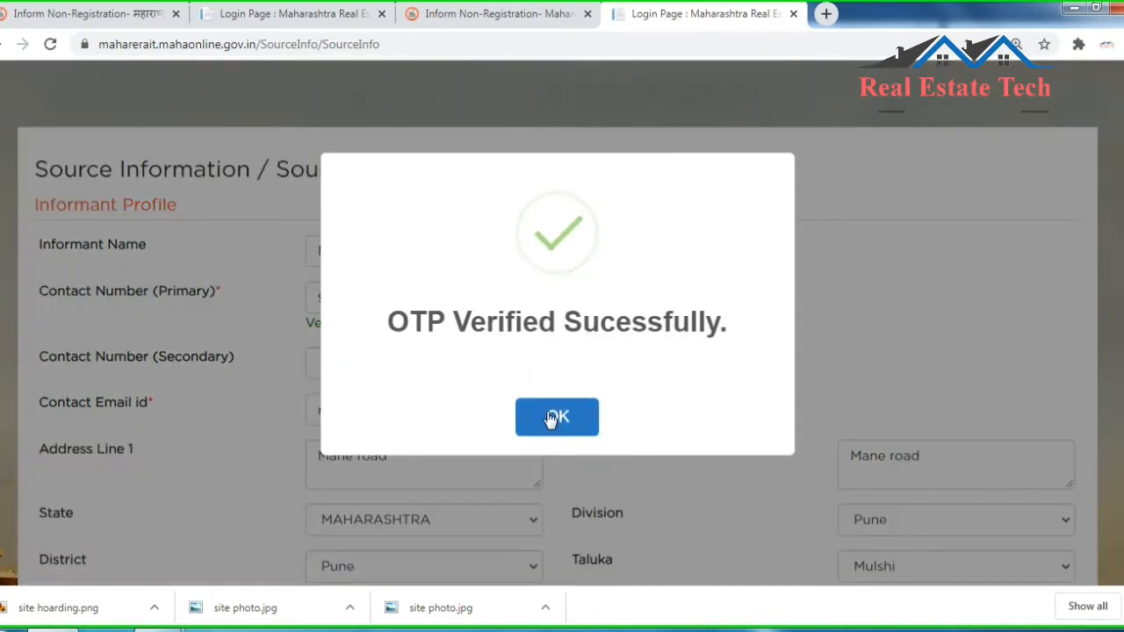
{"action": "left_click", "coordinate": [552, 419]}
{"action": "scroll", "coordinate": [562, 413], "scroll_direction": "down", "scroll_amount": 4}
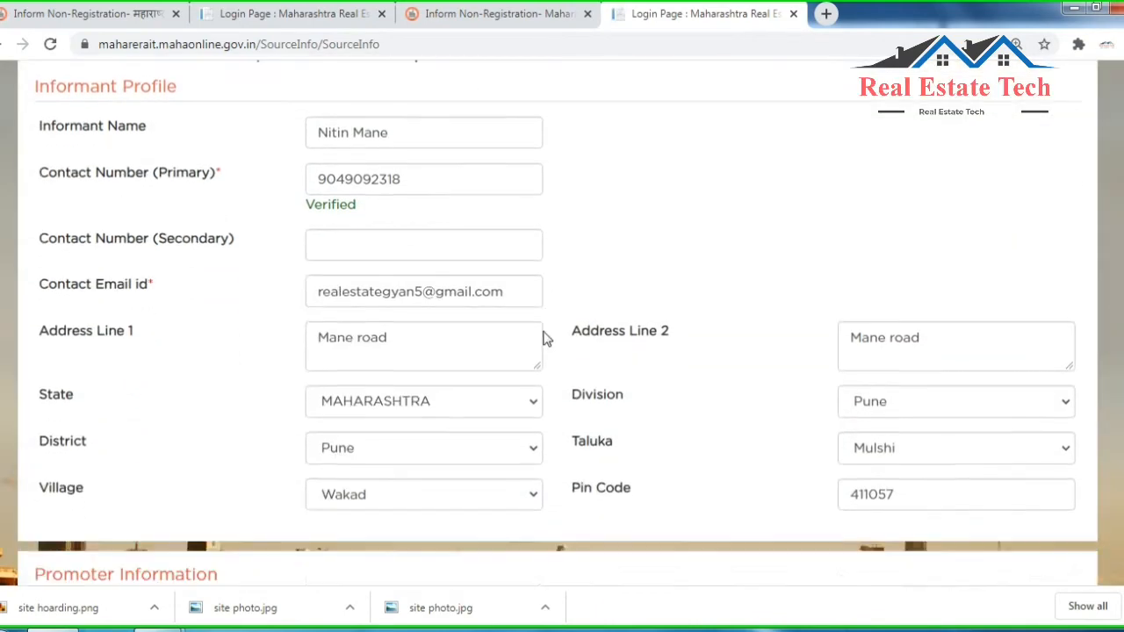
{"action": "scroll", "coordinate": [525, 338], "scroll_direction": "down", "scroll_amount": 3}
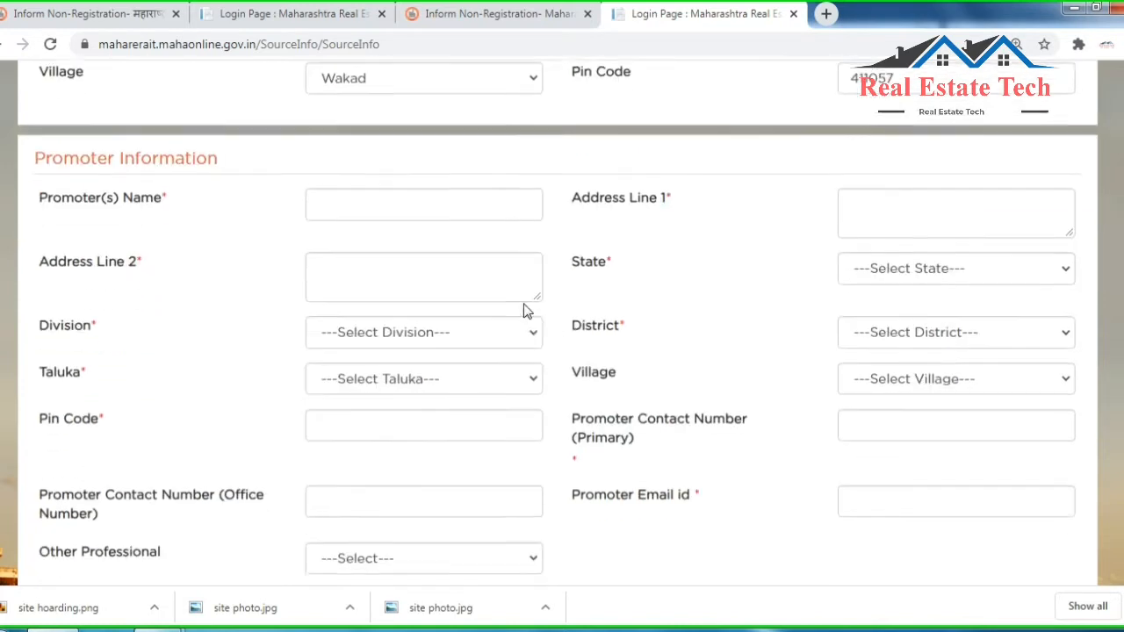
Enter promoter name Patil construction company with Wakad in both address lines
{"action": "left_click", "coordinate": [412, 144]}
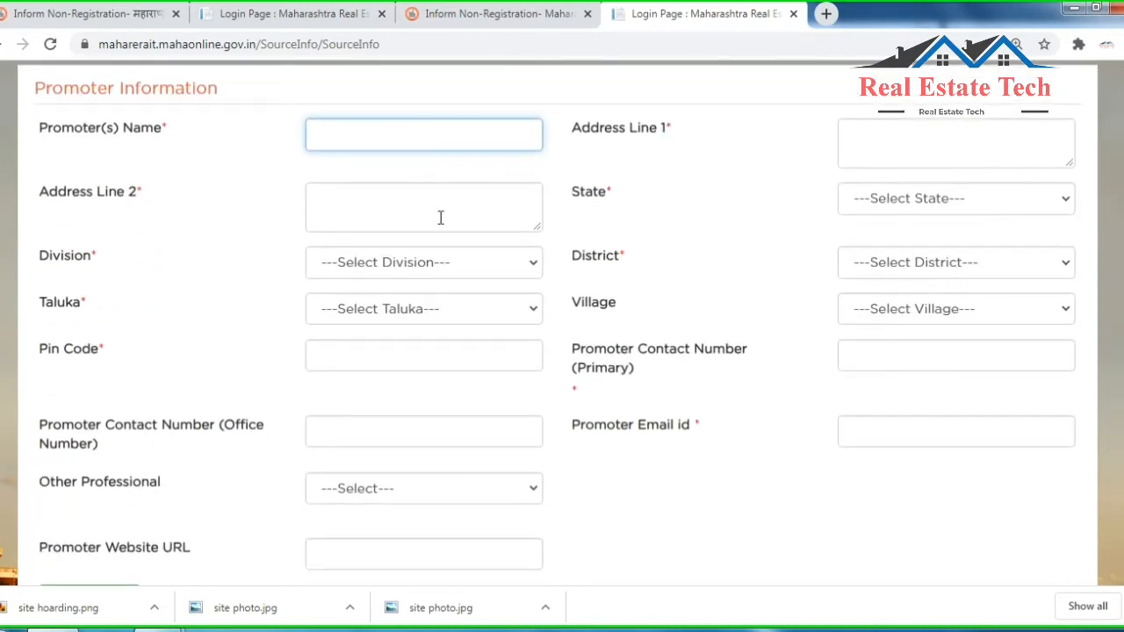
{"action": "type", "text": "Patil constructi"}
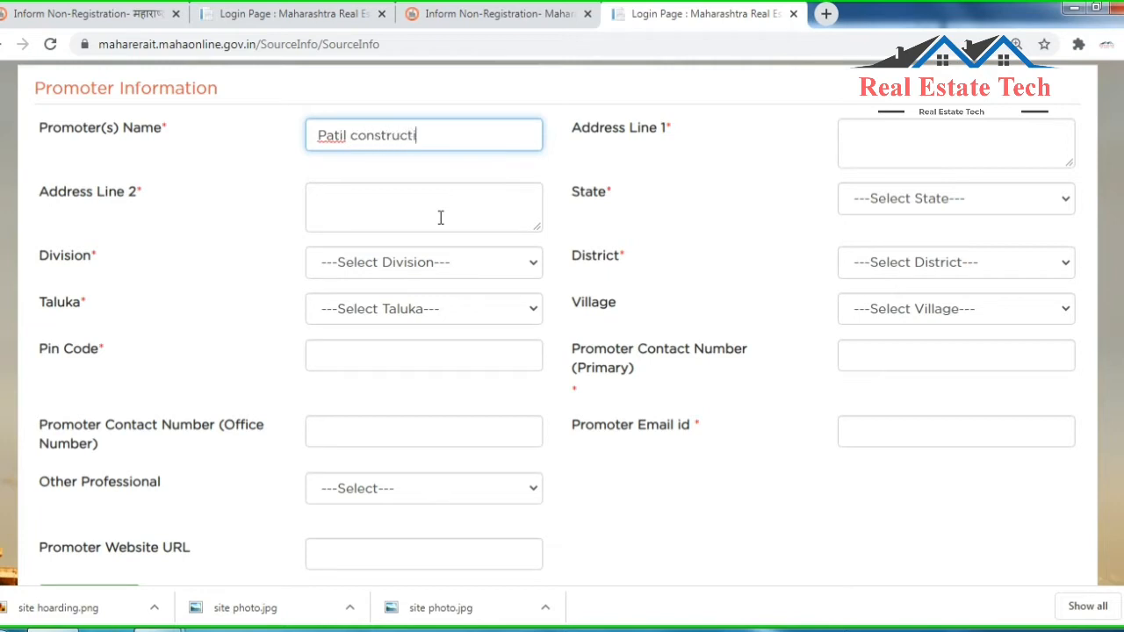
{"action": "type", "text": "on co"}
{"action": "key", "text": "Tab"}
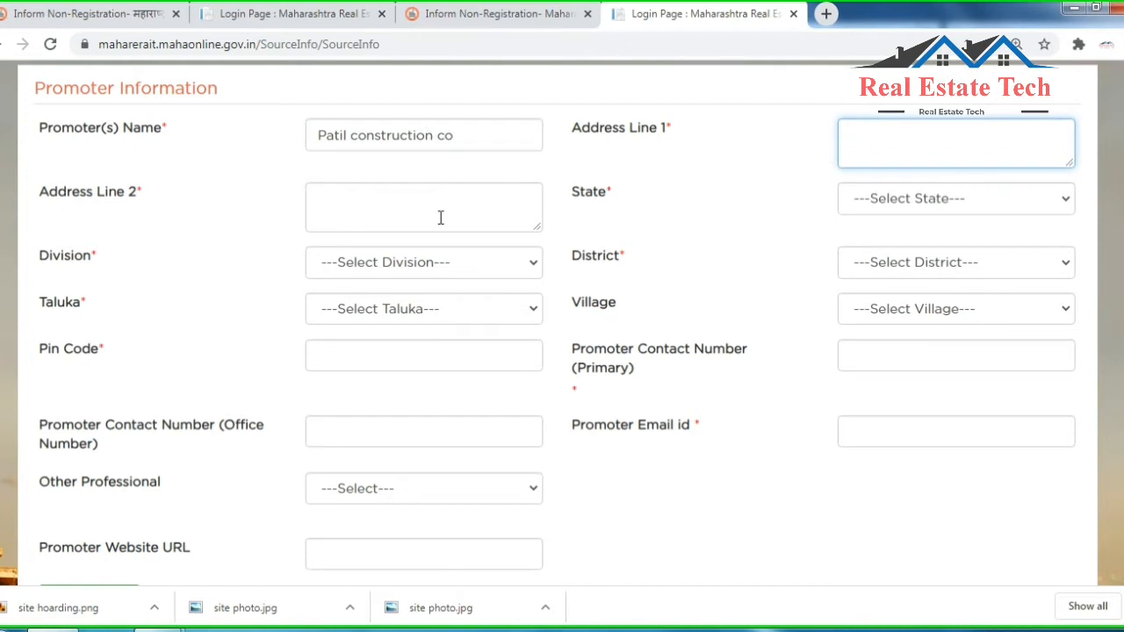
{"action": "key", "text": "shift+Tab"}
{"action": "key", "text": "Right"}
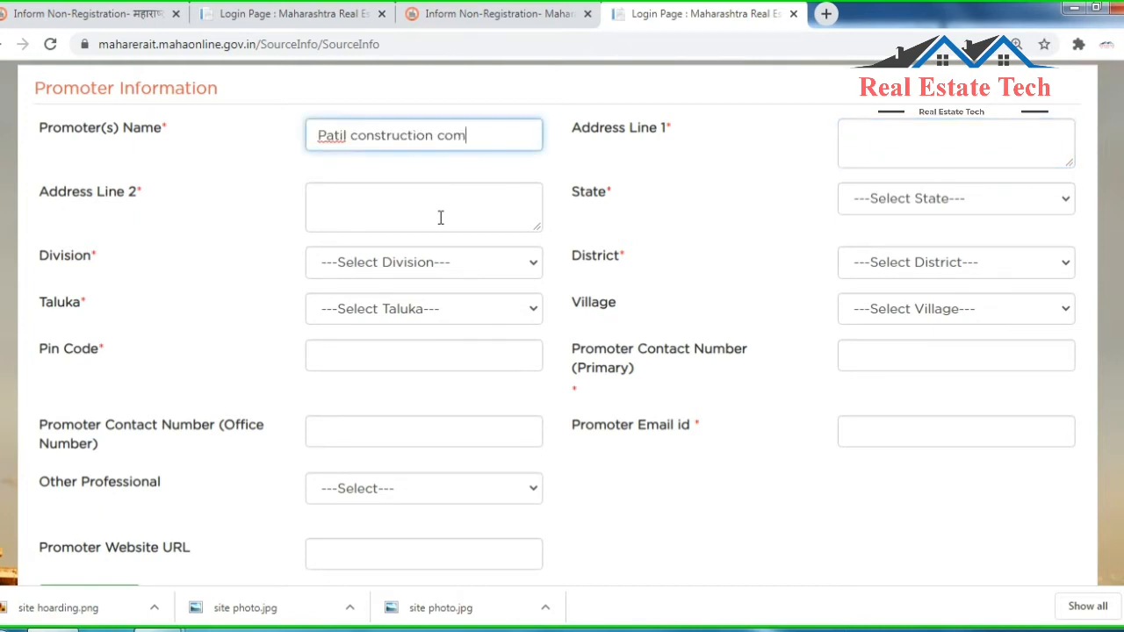
{"action": "type", "text": "mpan"}
{"action": "type", "text": "Wwaka"}
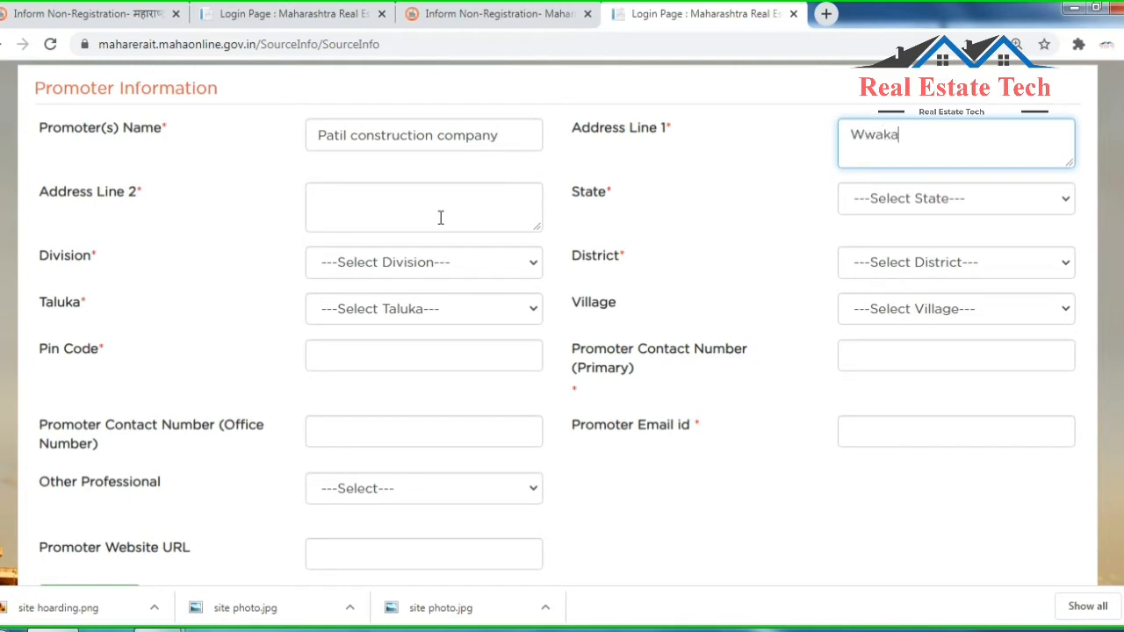
{"action": "key", "text": "BackSpace"}
{"action": "key", "text": "BackSpace"}
{"action": "key", "text": "BackSpace"}
{"action": "key", "text": "BackSpace"}
{"action": "type", "text": "akad"}
{"action": "left_click", "coordinate": [441, 218]}
{"action": "type", "text": "Wa"}
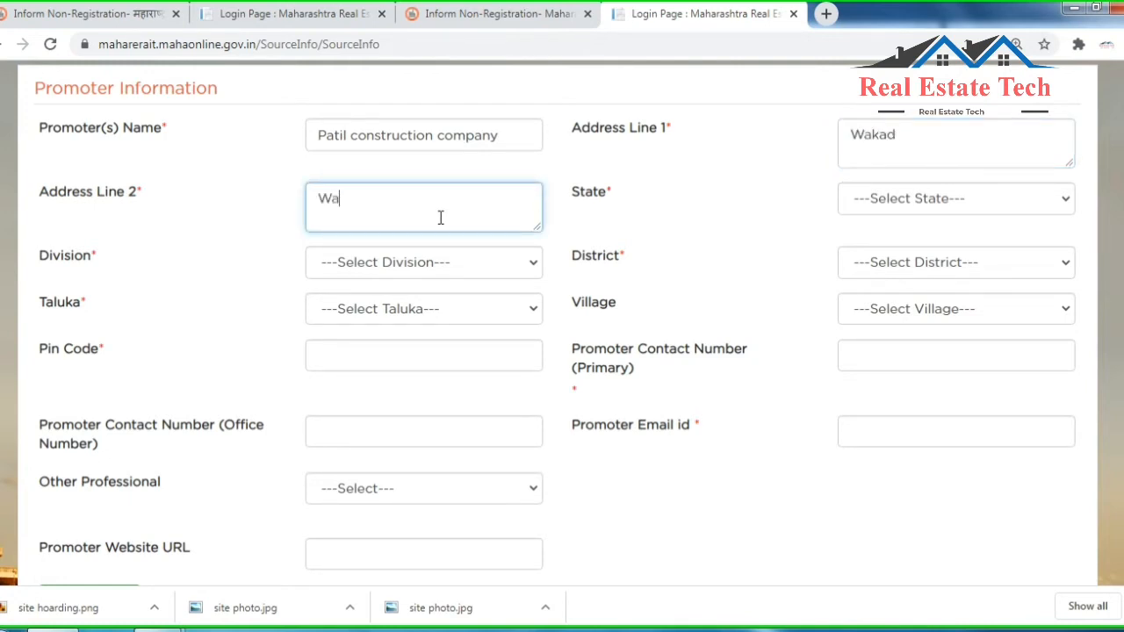
{"action": "type", "text": "kad"}
{"action": "left_click", "coordinate": [519, 145]}
{"action": "type", "text": "d"}
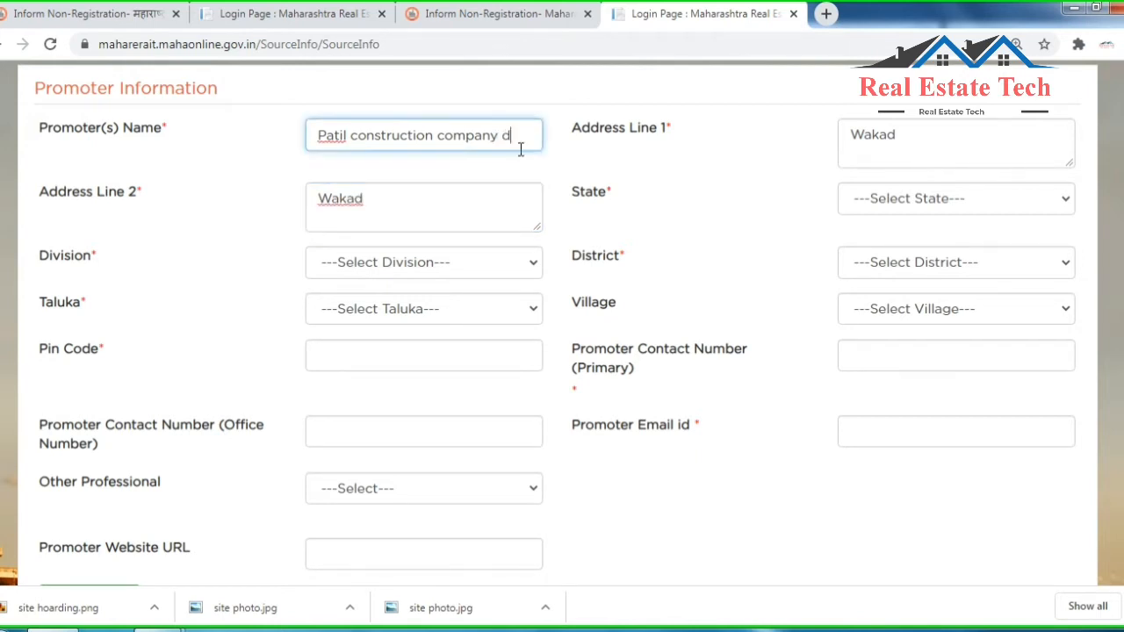
{"action": "type", "text": "emo"}
Set the promoter location to Maharashtra, Pune division, Pune district, Mulshi taluka, Wakad village
{"action": "left_click", "coordinate": [927, 200]}
{"action": "left_click", "coordinate": [907, 271]}
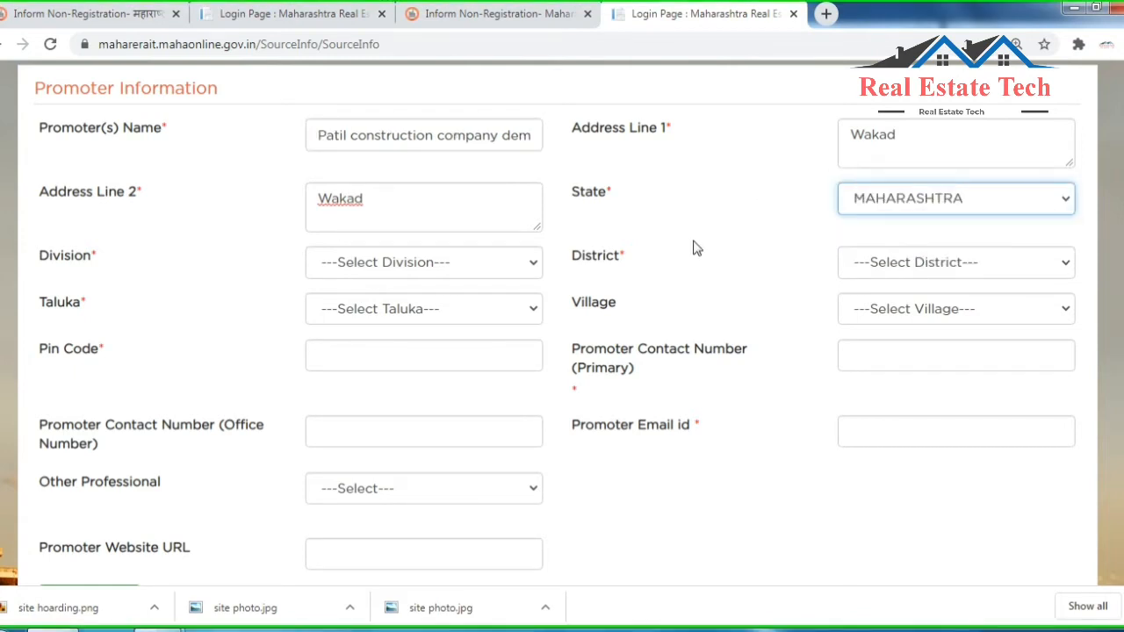
{"action": "left_click", "coordinate": [441, 268]}
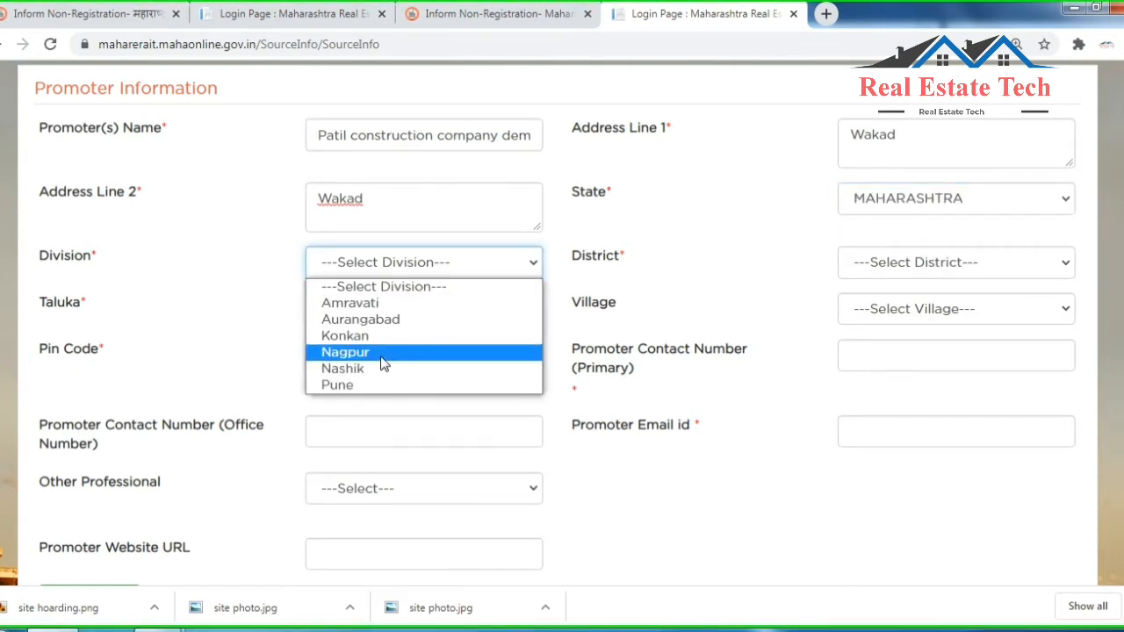
{"action": "left_click", "coordinate": [376, 385]}
{"action": "left_click", "coordinate": [878, 263]}
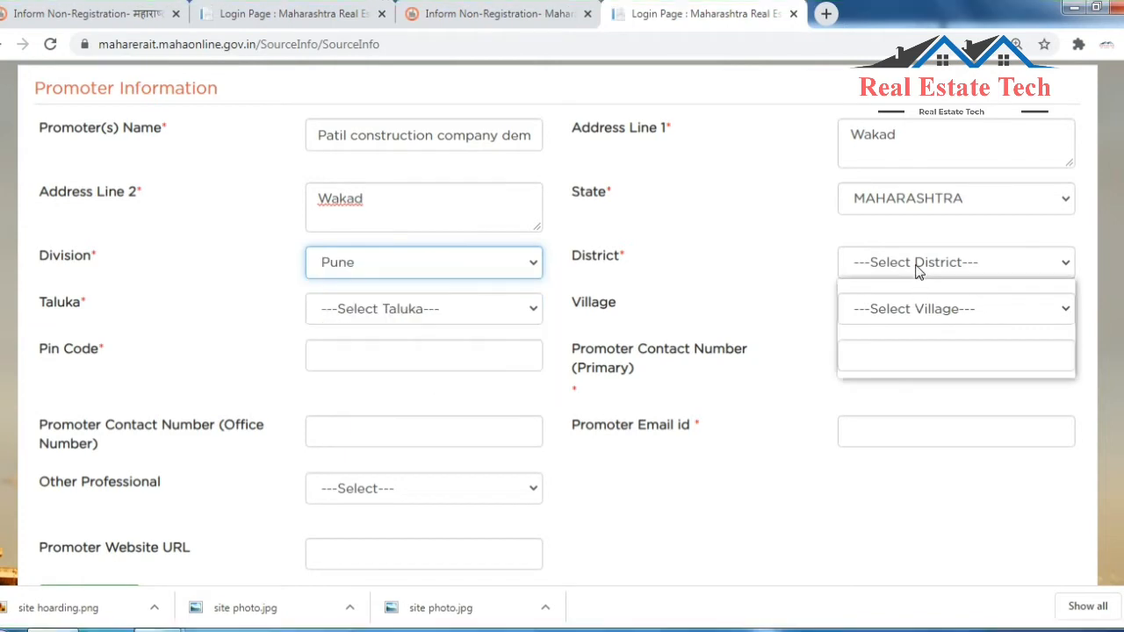
{"action": "left_click", "coordinate": [875, 318]}
{"action": "left_click", "coordinate": [502, 318]}
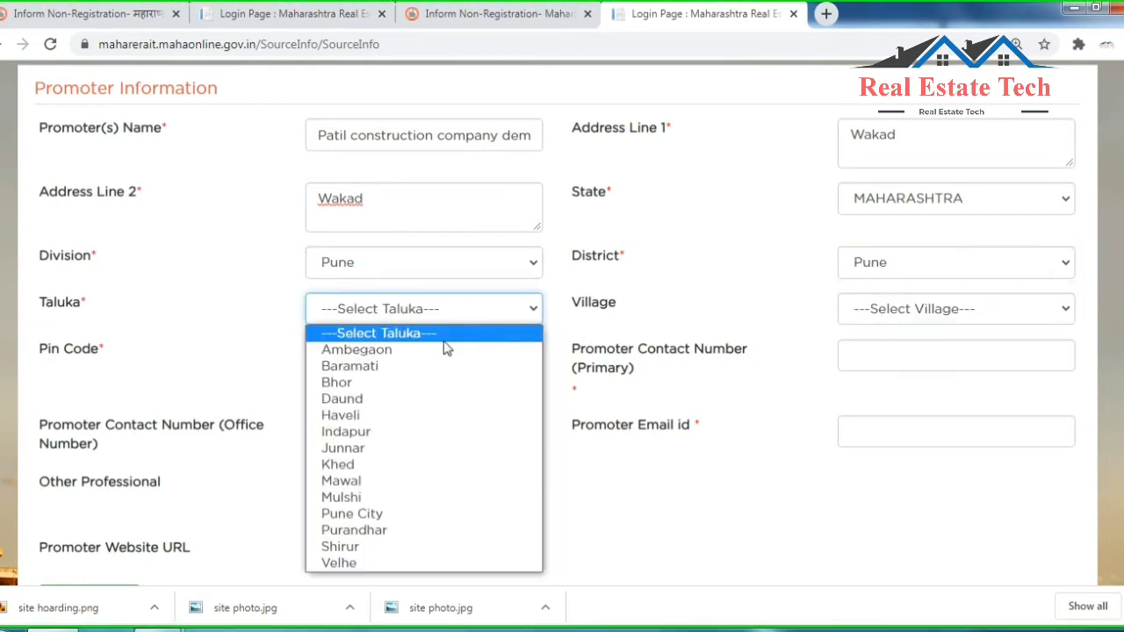
{"action": "left_click", "coordinate": [374, 497]}
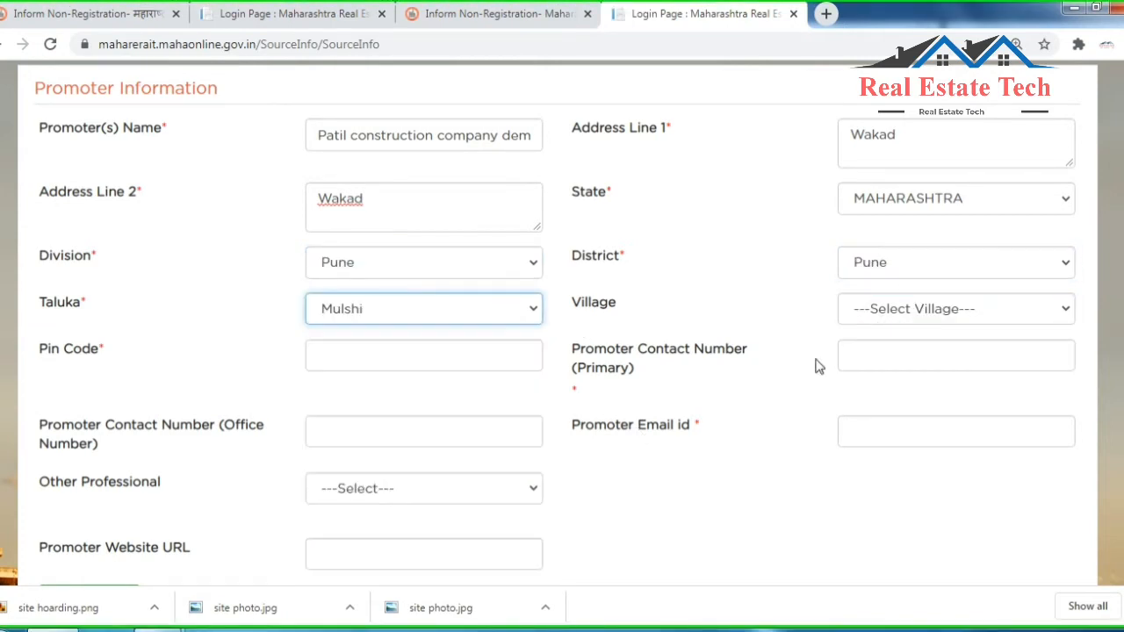
{"action": "left_click", "coordinate": [906, 318]}
{"action": "type", "text": "wak"}
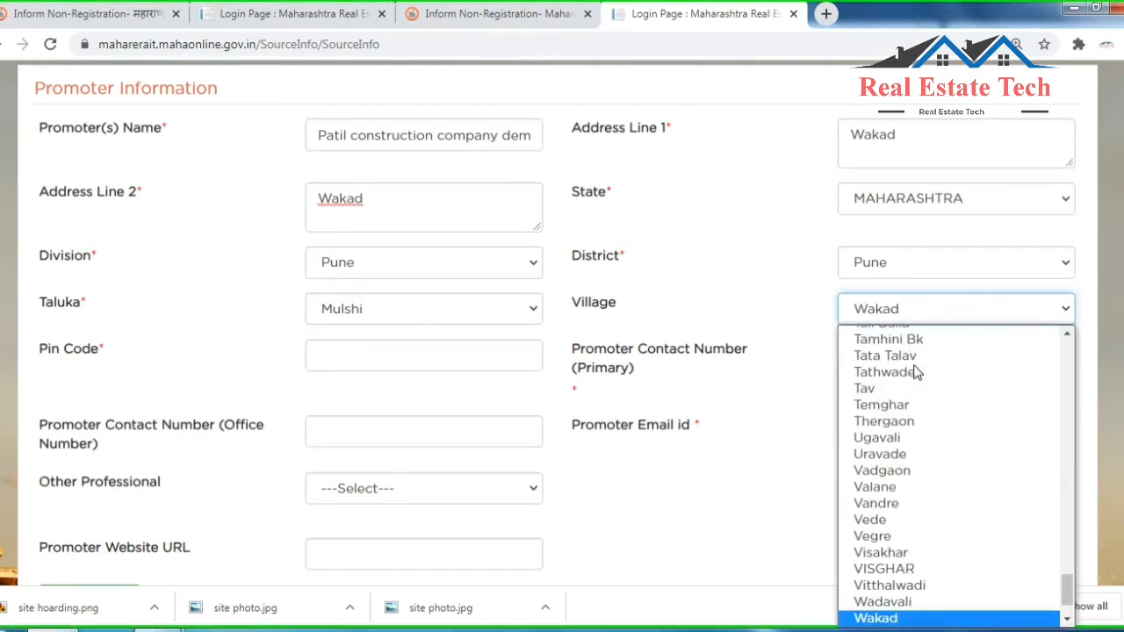
{"action": "key", "text": "Return"}
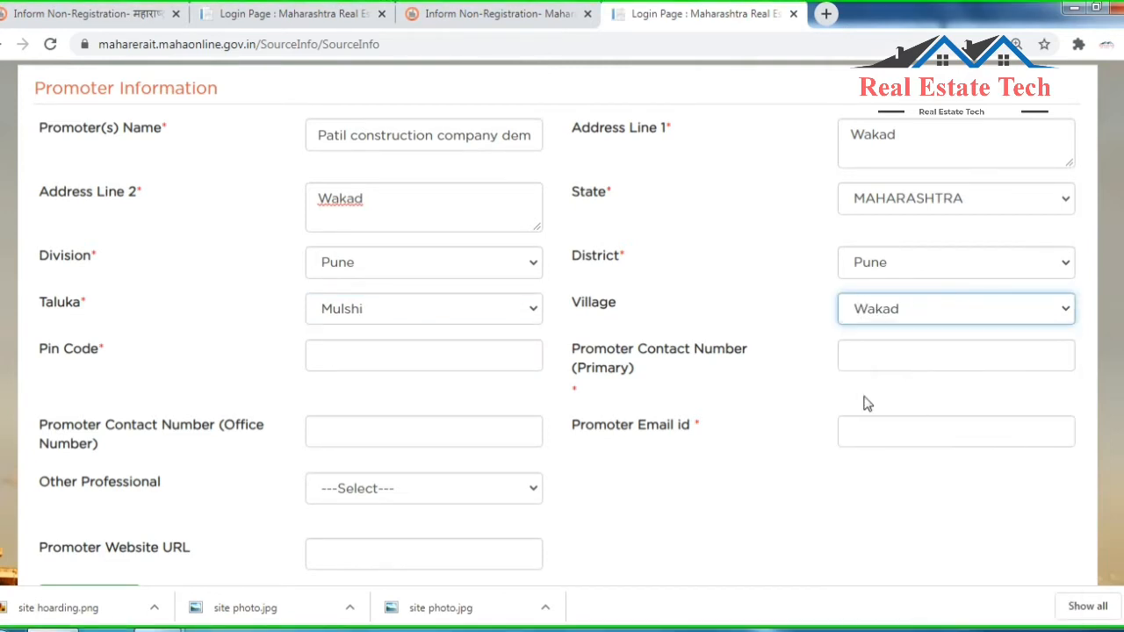
Enter promoter pin 411057, the primary contact number, and the suggested e-mail address
{"action": "left_click", "coordinate": [458, 358]}
{"action": "type", "text": "411057"}
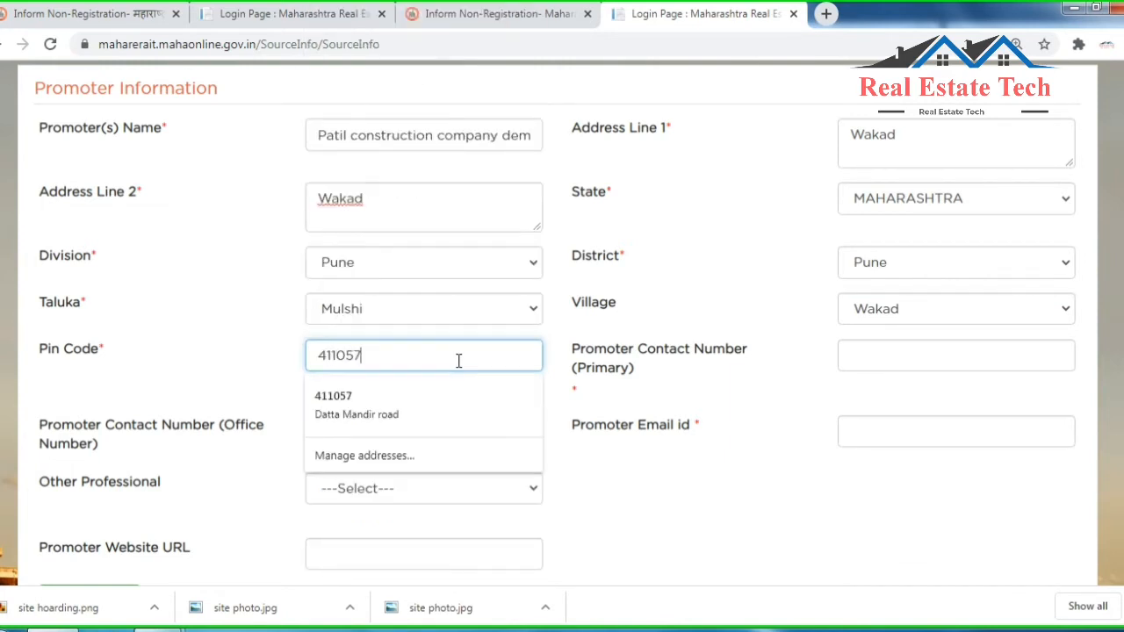
{"action": "left_click", "coordinate": [878, 349]}
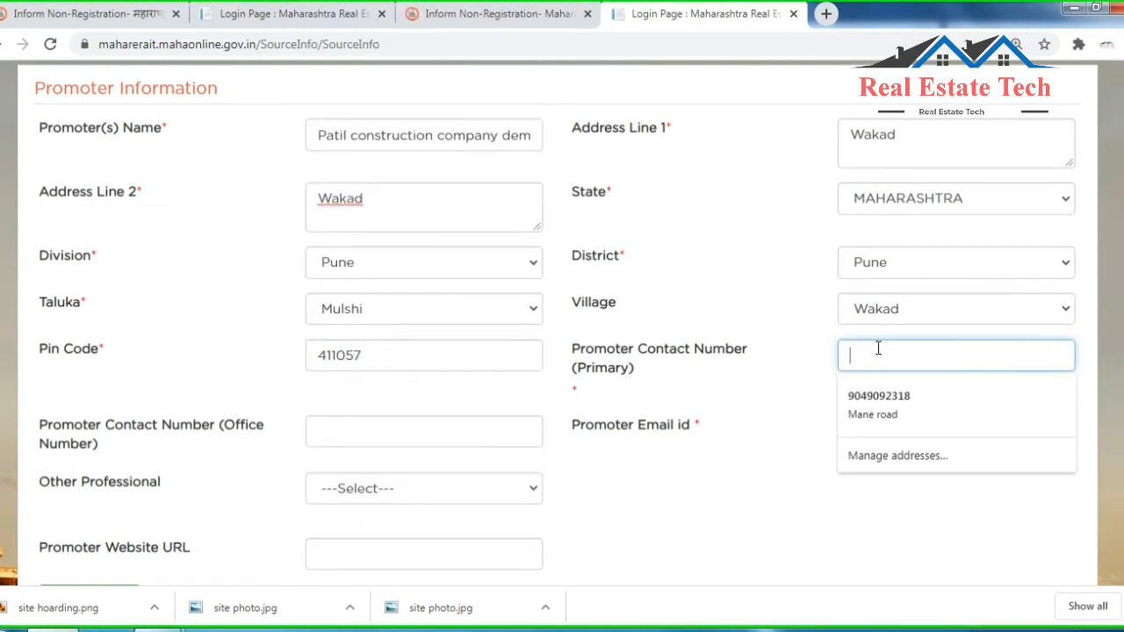
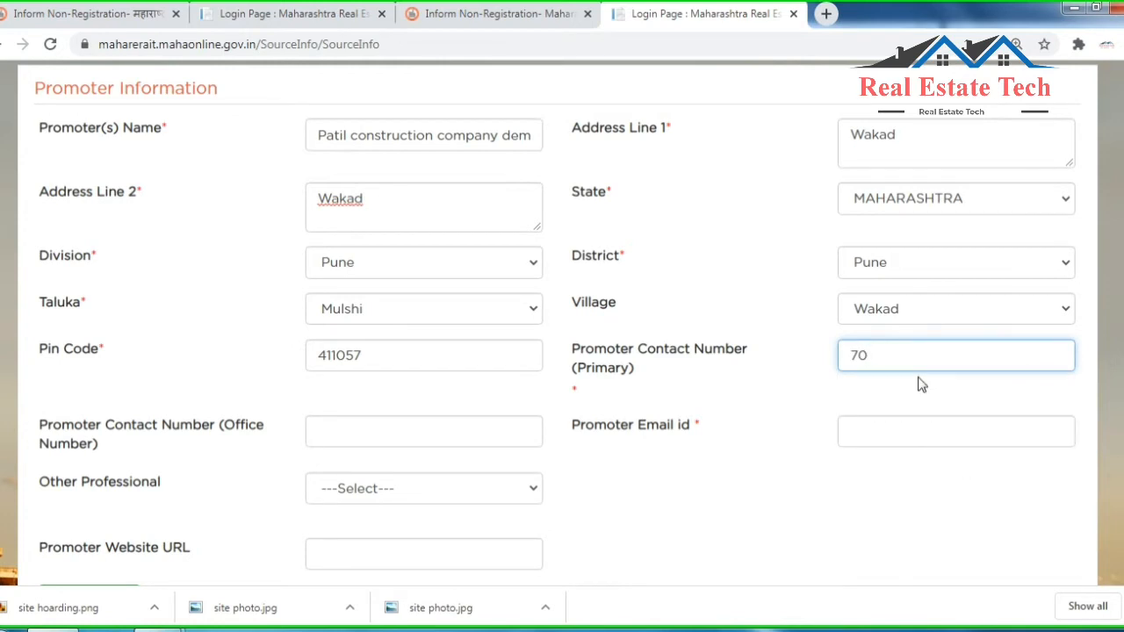
{"action": "left_click", "coordinate": [421, 430]}
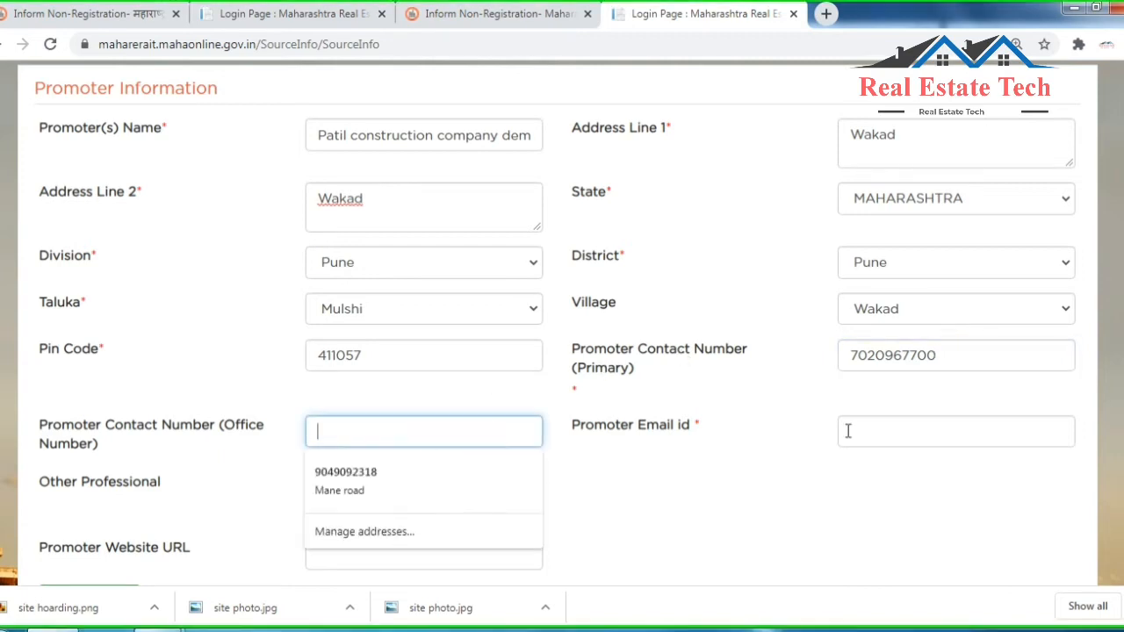
{"action": "left_click", "coordinate": [849, 430]}
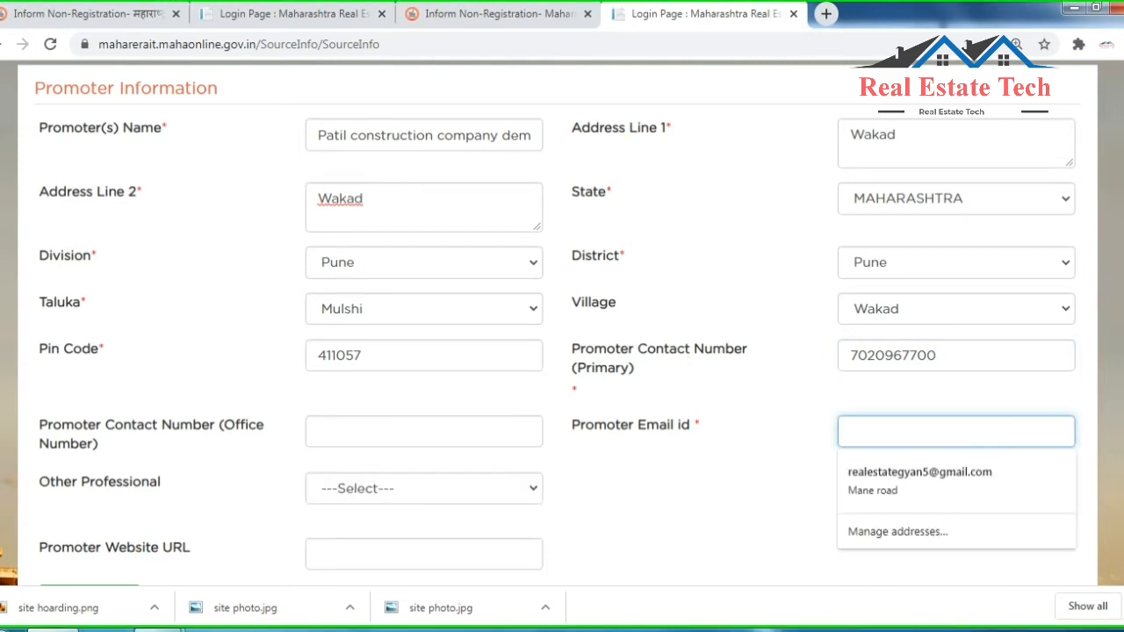
{"action": "type", "text": "p"}
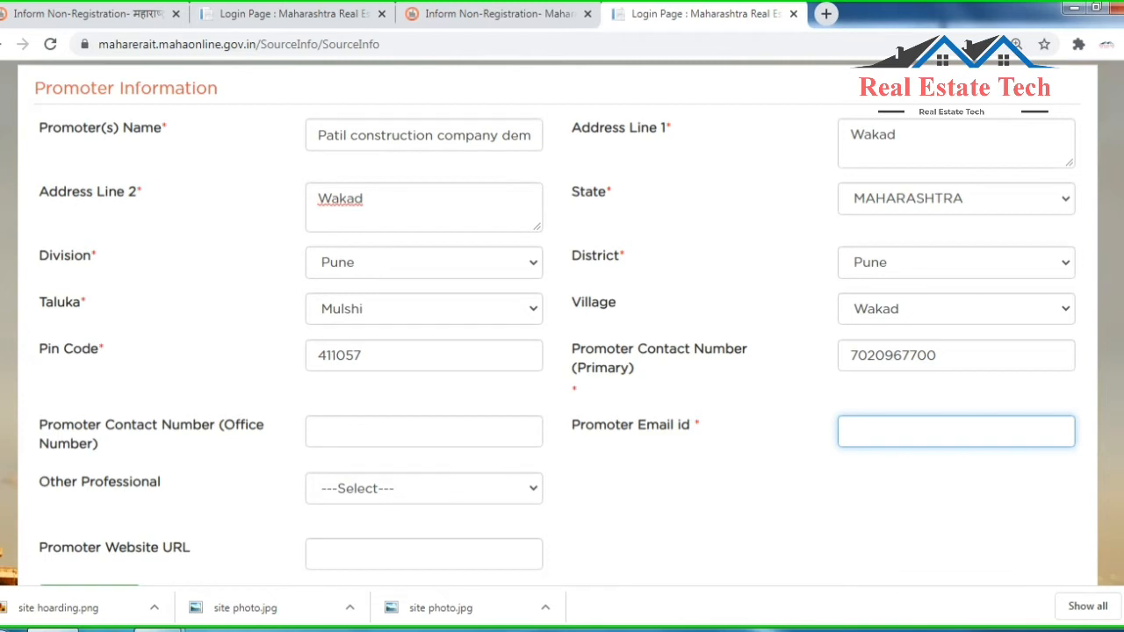
{"action": "type", "text": "realestate"}
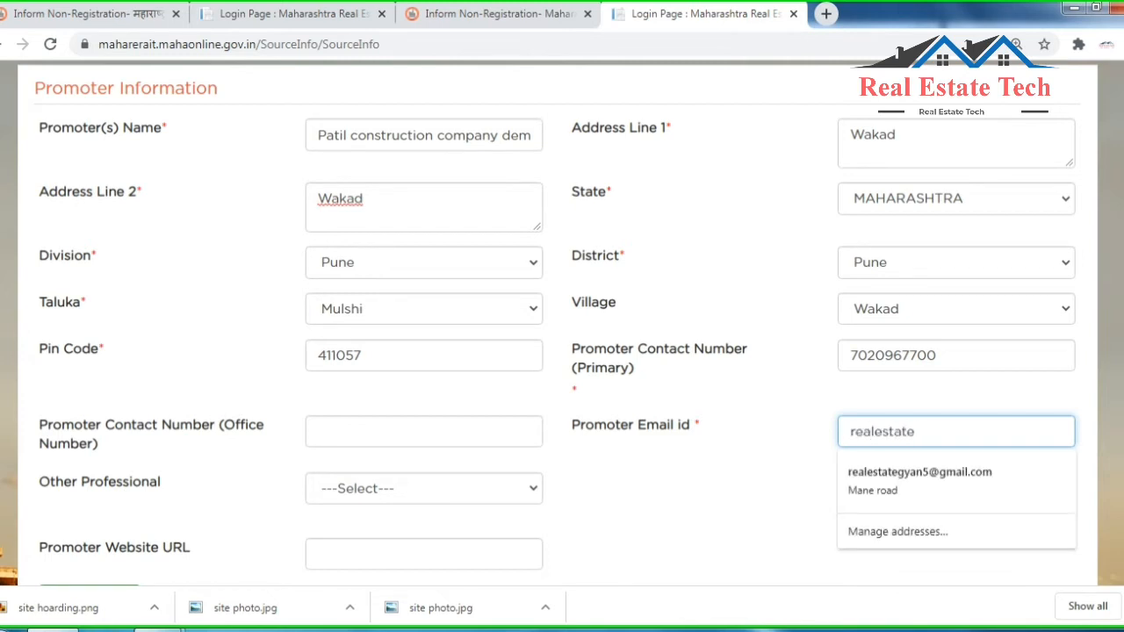
{"action": "key", "text": "Down"}
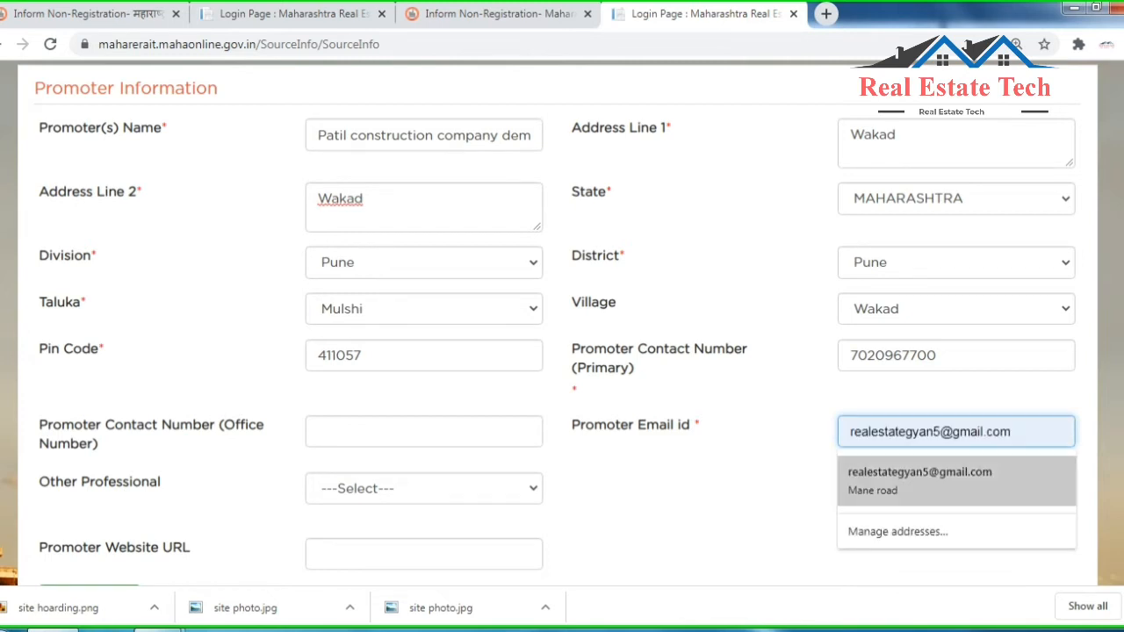
{"action": "key", "text": "Return"}
{"action": "scroll", "coordinate": [399, 440], "scroll_direction": "down", "scroll_amount": 1}
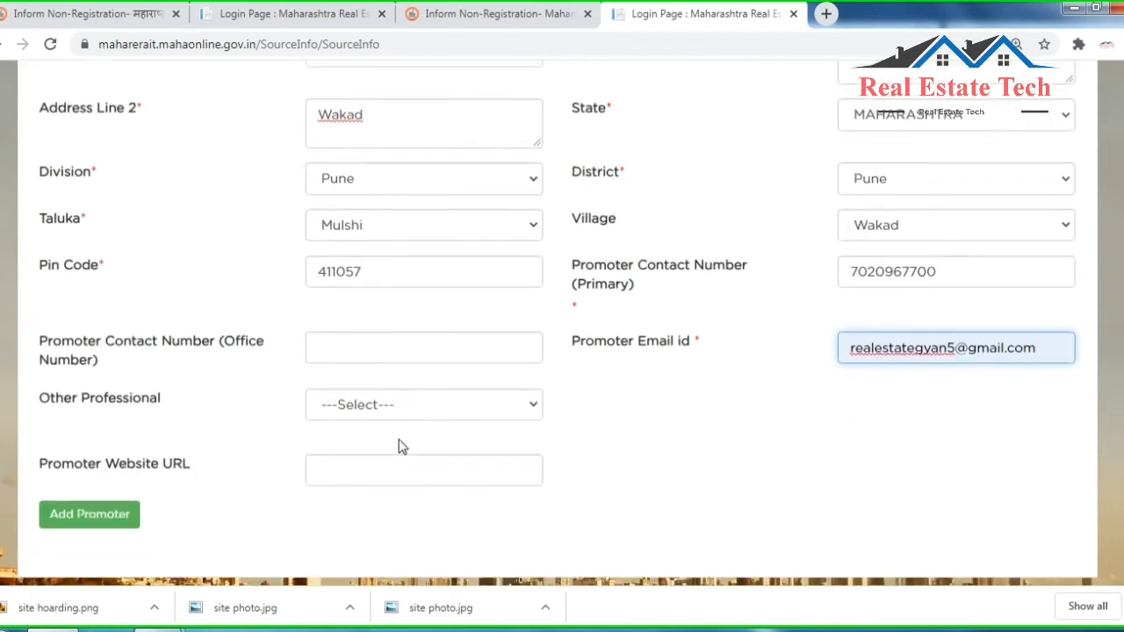
Add Patil RCC contractor as the Contractor under other professionals
{"action": "left_click", "coordinate": [429, 406]}
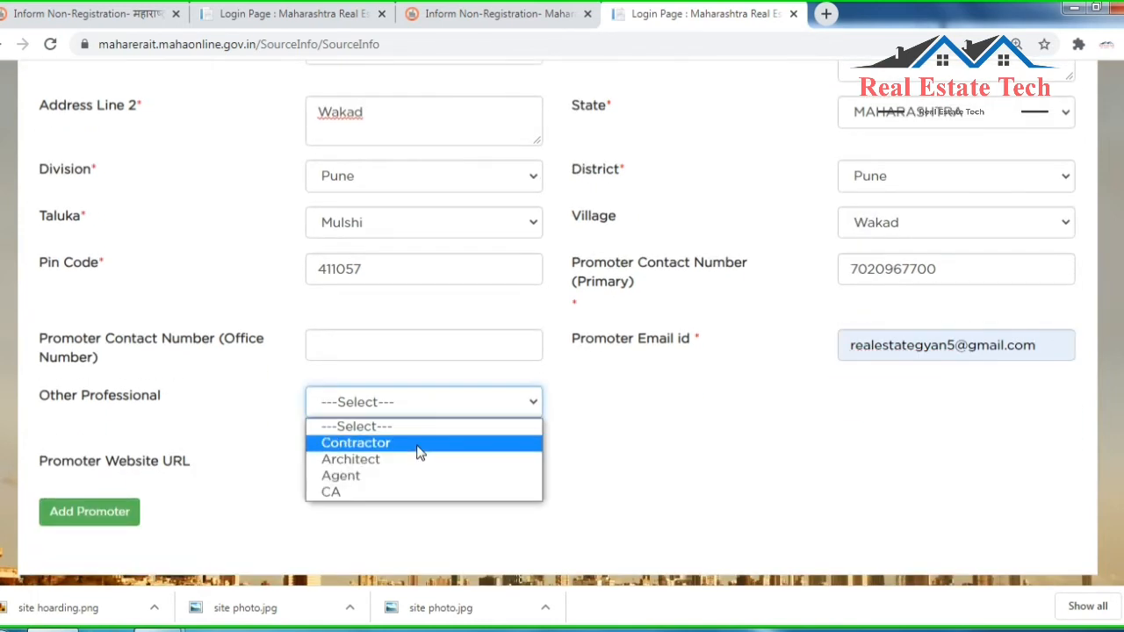
{"action": "left_click", "coordinate": [418, 444]}
{"action": "left_click", "coordinate": [410, 452]}
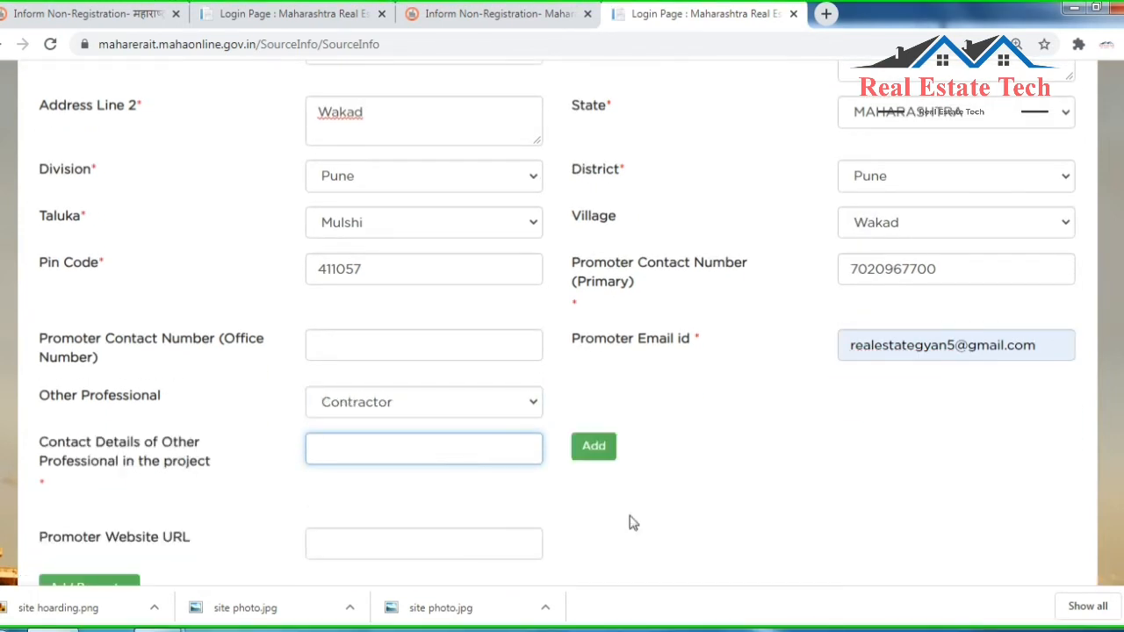
{"action": "type", "text": "Patu="}
{"action": "type", "text": " RCC c"}
{"action": "type", "text": "on"}
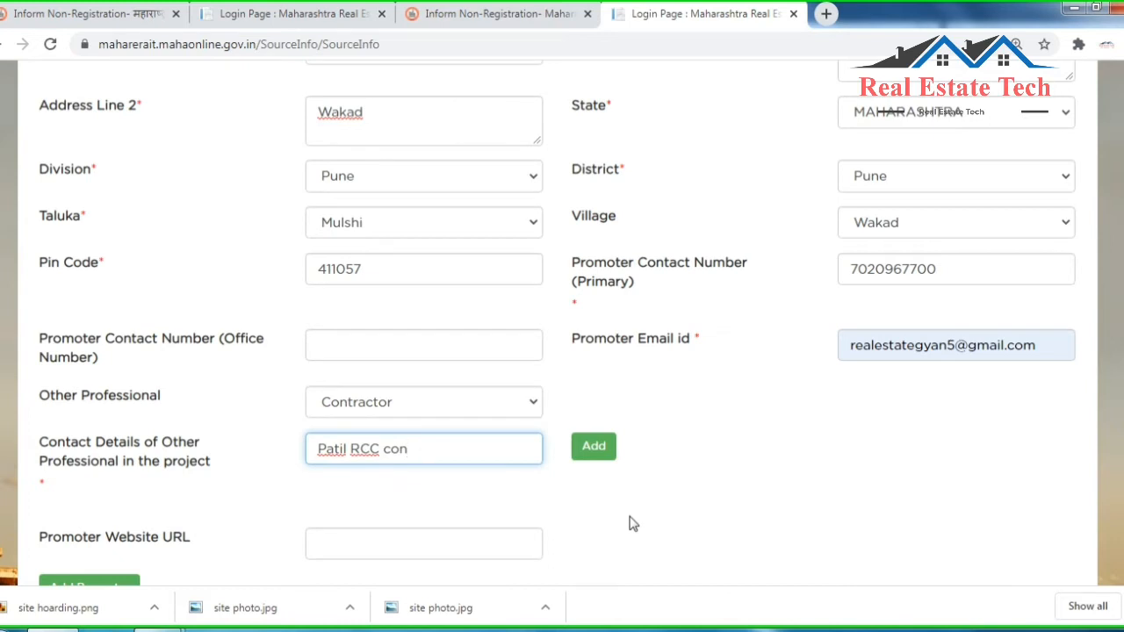
{"action": "type", "text": "tractor"}
{"action": "scroll", "coordinate": [640, 532], "scroll_direction": "down", "scroll_amount": 2}
{"action": "left_click", "coordinate": [602, 280]}
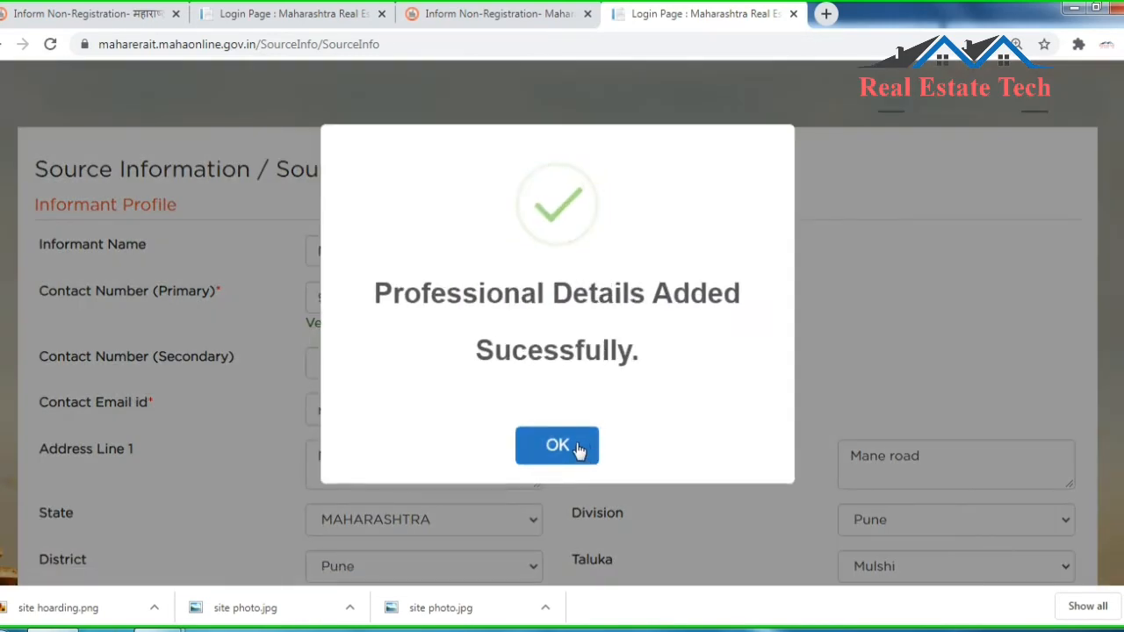
{"action": "left_click", "coordinate": [557, 446]}
Save the promoter details and acknowledge the confirmation message
{"action": "scroll", "coordinate": [540, 425], "scroll_direction": "down", "scroll_amount": 9}
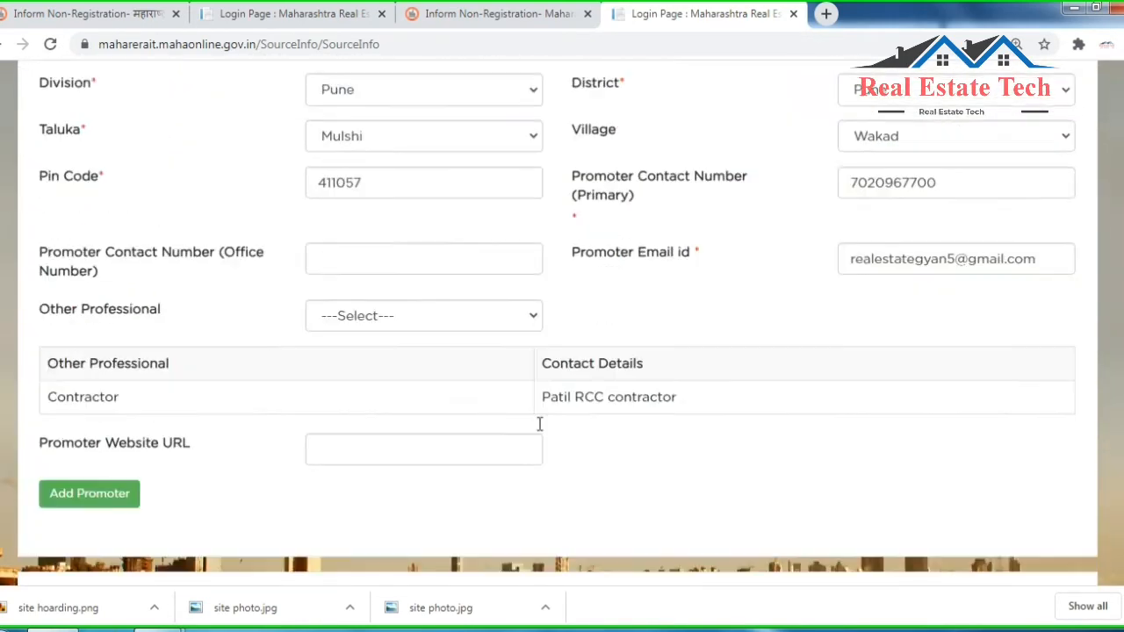
{"action": "scroll", "coordinate": [527, 426], "scroll_direction": "down", "scroll_amount": 2}
{"action": "scroll", "coordinate": [607, 404], "scroll_direction": "up", "scroll_amount": 2}
{"action": "left_click", "coordinate": [87, 499]}
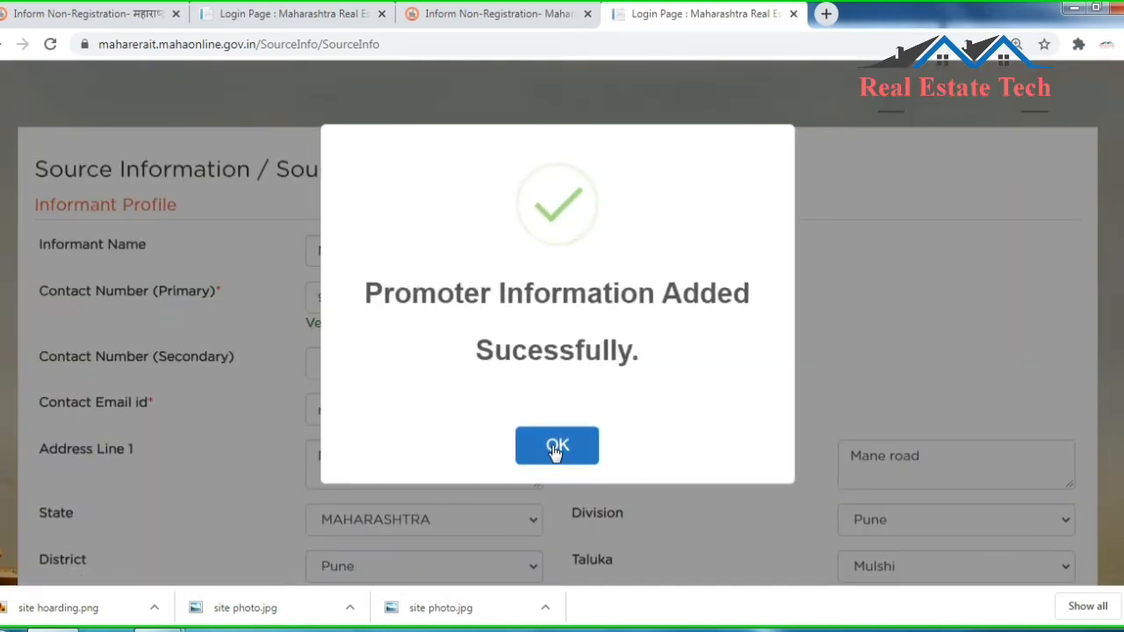
{"action": "left_click", "coordinate": [556, 447]}
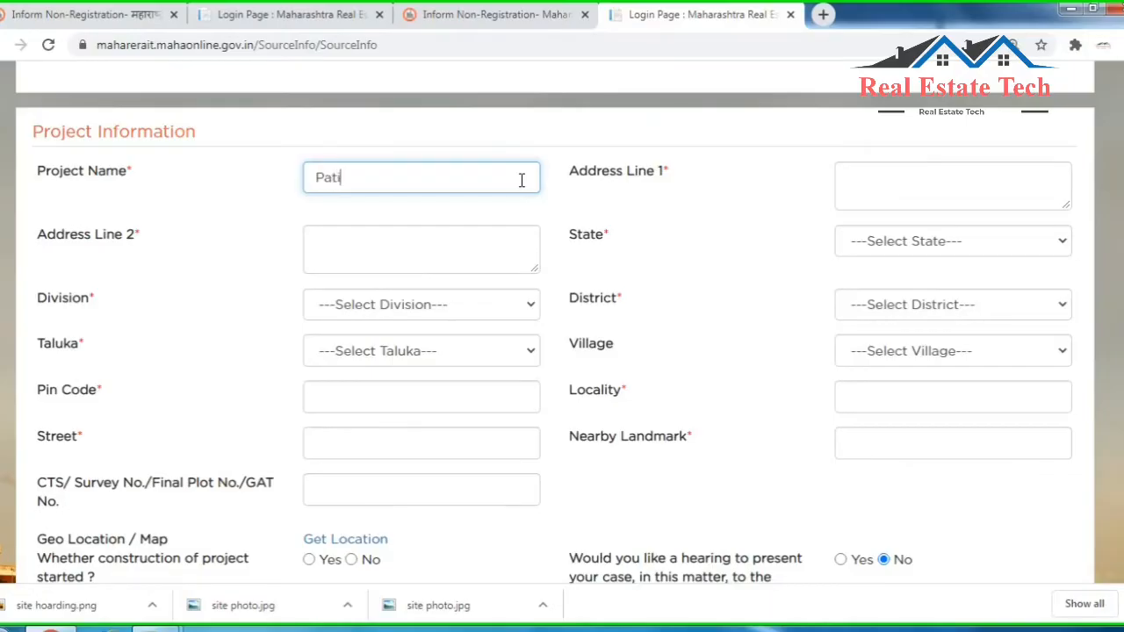
Name the project Patil projects, address Wakad, located Maharashtra–Pune–Pune–Mulshi–Wakad
{"action": "type", "text": "l projects"}
{"action": "key", "text": "Tab"}
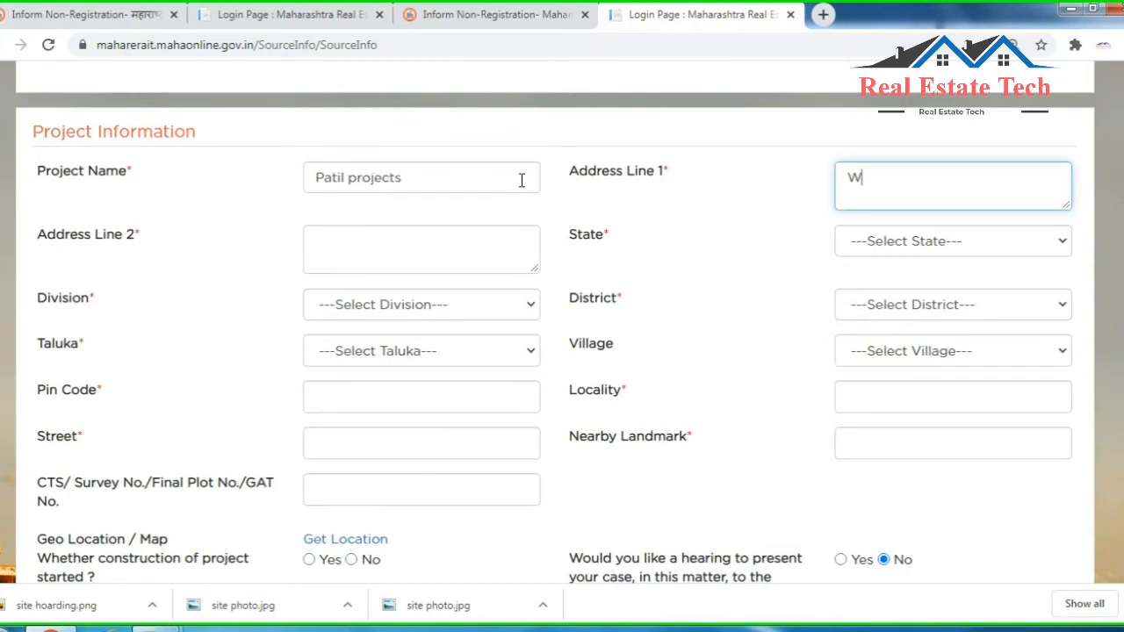
{"action": "type", "text": "aka"}
{"action": "type", "text": "Wa"}
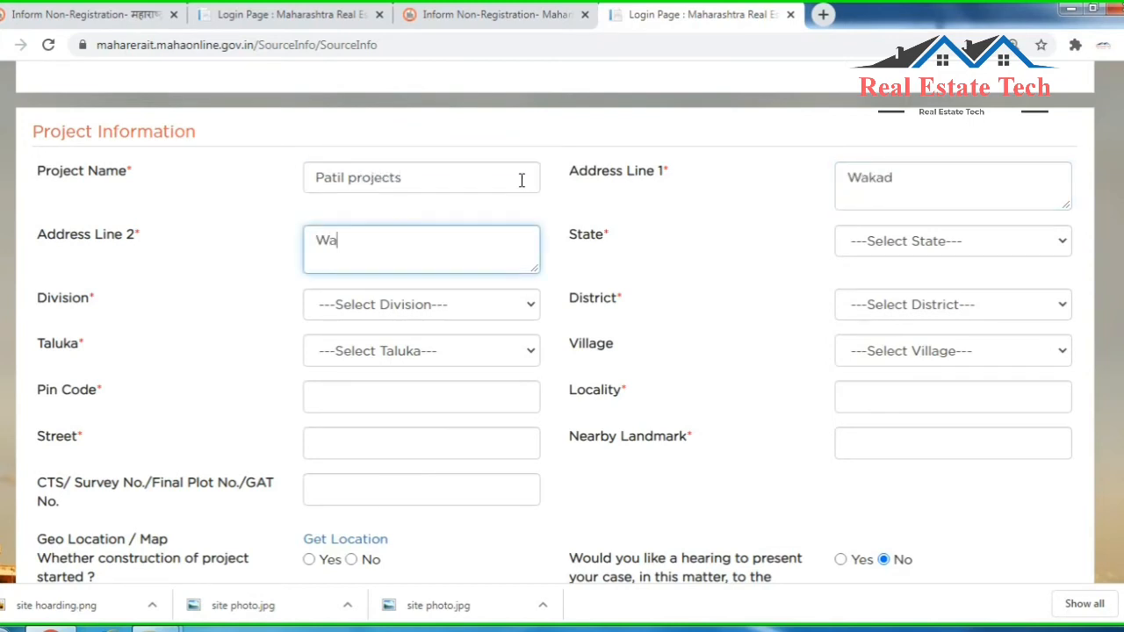
{"action": "type", "text": "kad"}
{"action": "left_click", "coordinate": [916, 243]}
{"action": "left_click", "coordinate": [849, 307]}
{"action": "left_click", "coordinate": [462, 304]}
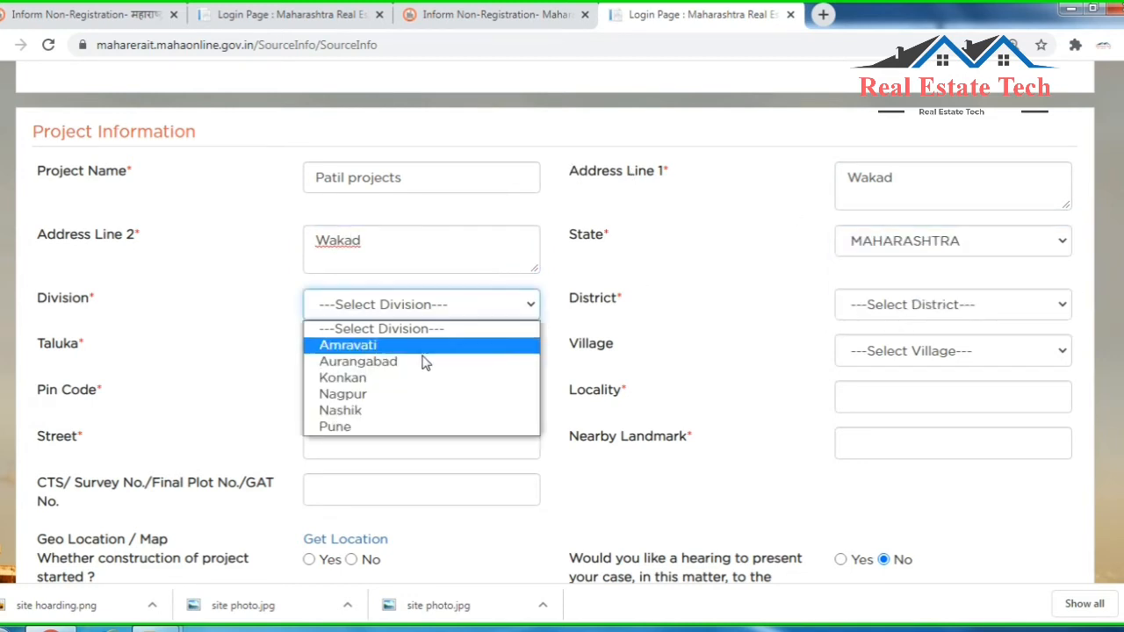
{"action": "left_click", "coordinate": [380, 429]}
{"action": "left_click", "coordinate": [884, 313]}
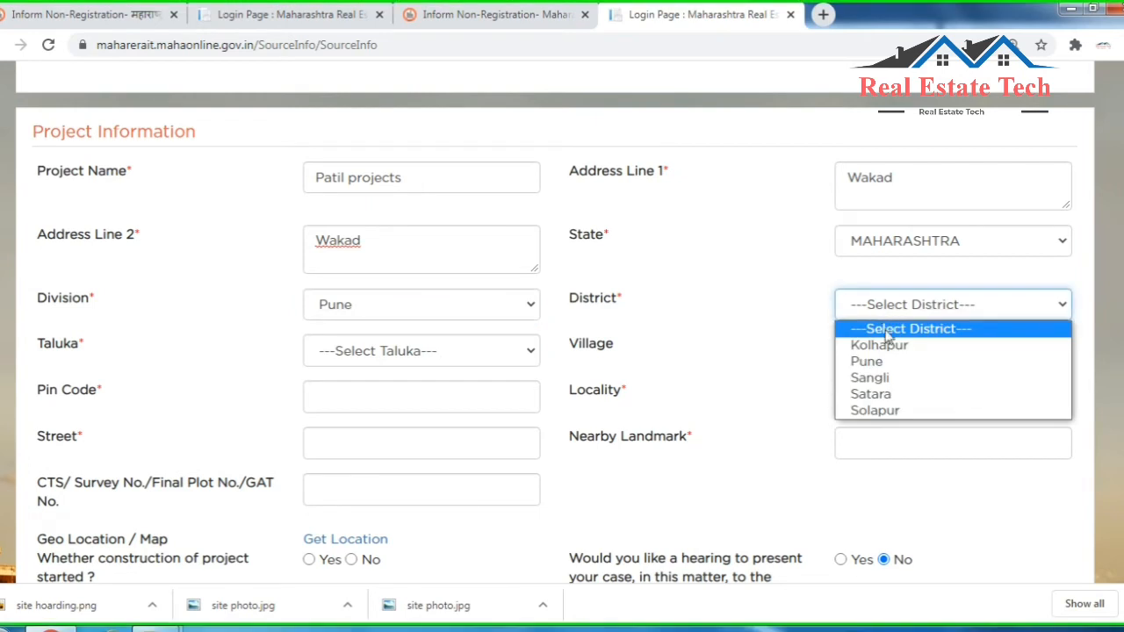
{"action": "left_click", "coordinate": [880, 360]}
{"action": "left_click", "coordinate": [468, 349]}
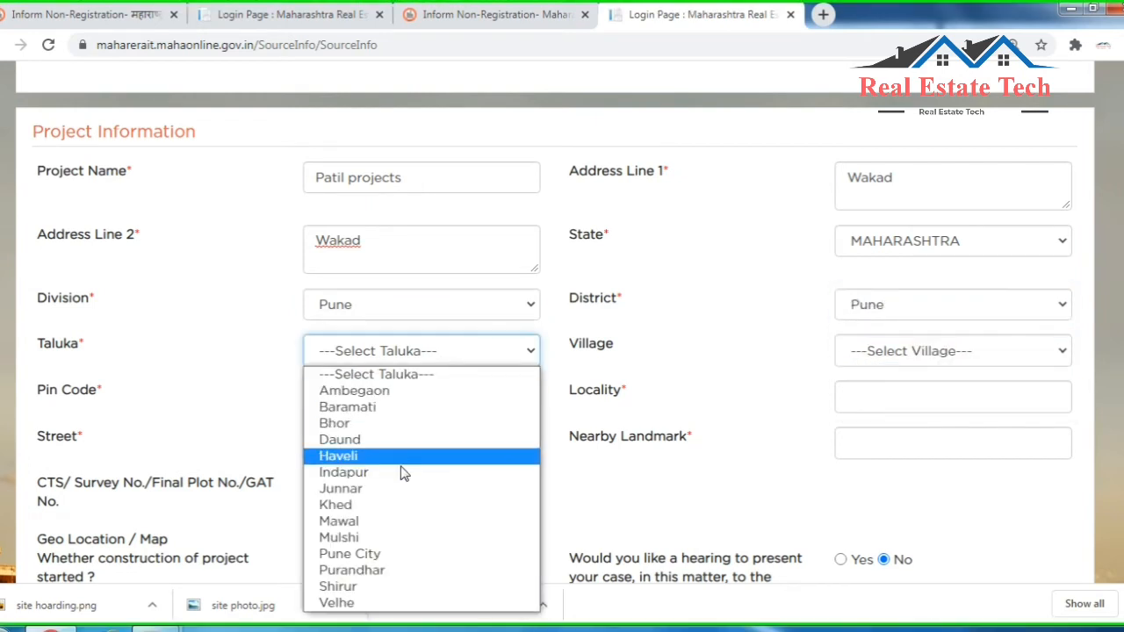
{"action": "left_click", "coordinate": [351, 538]}
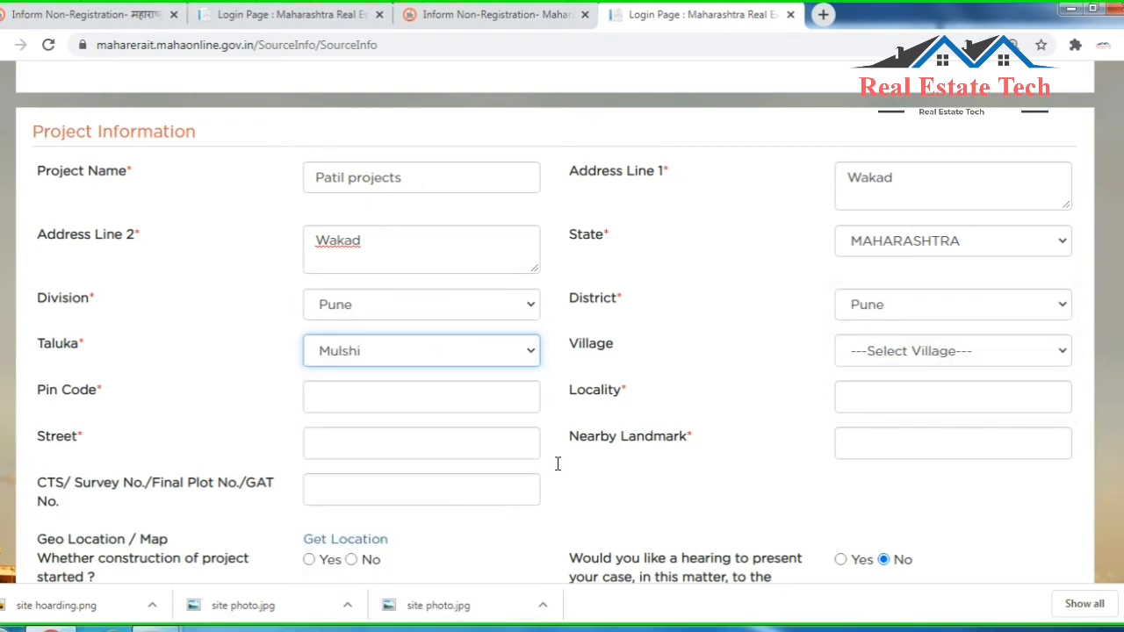
{"action": "left_click", "coordinate": [917, 358]}
{"action": "scroll", "coordinate": [931, 307], "scroll_direction": "down", "scroll_amount": 15}
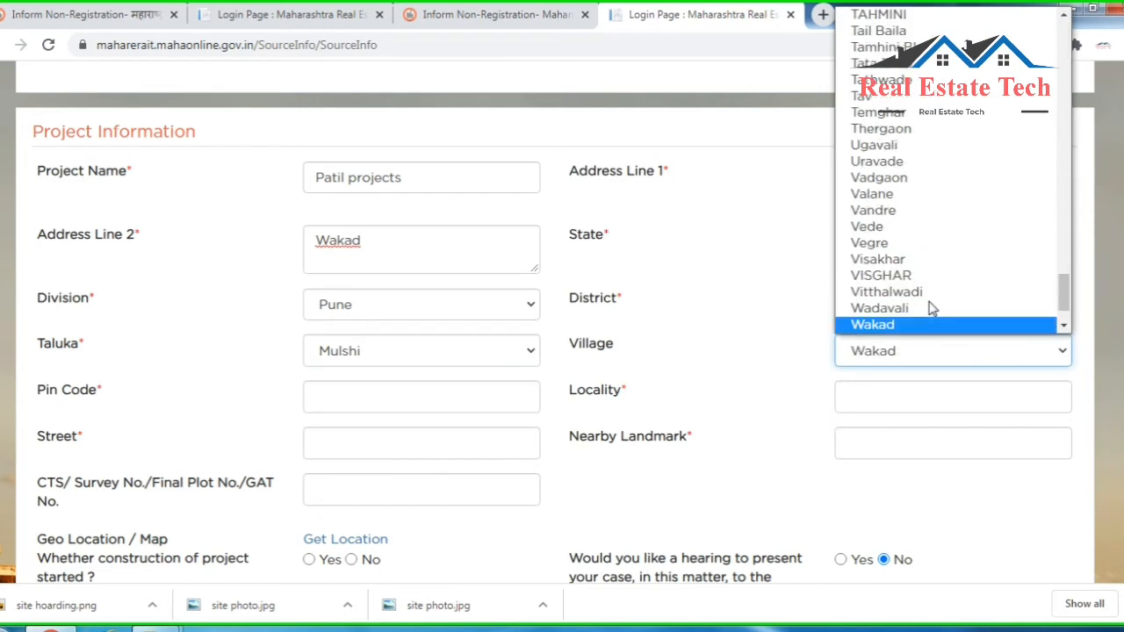
{"action": "left_click", "coordinate": [930, 307]}
{"action": "left_click", "coordinate": [486, 386]}
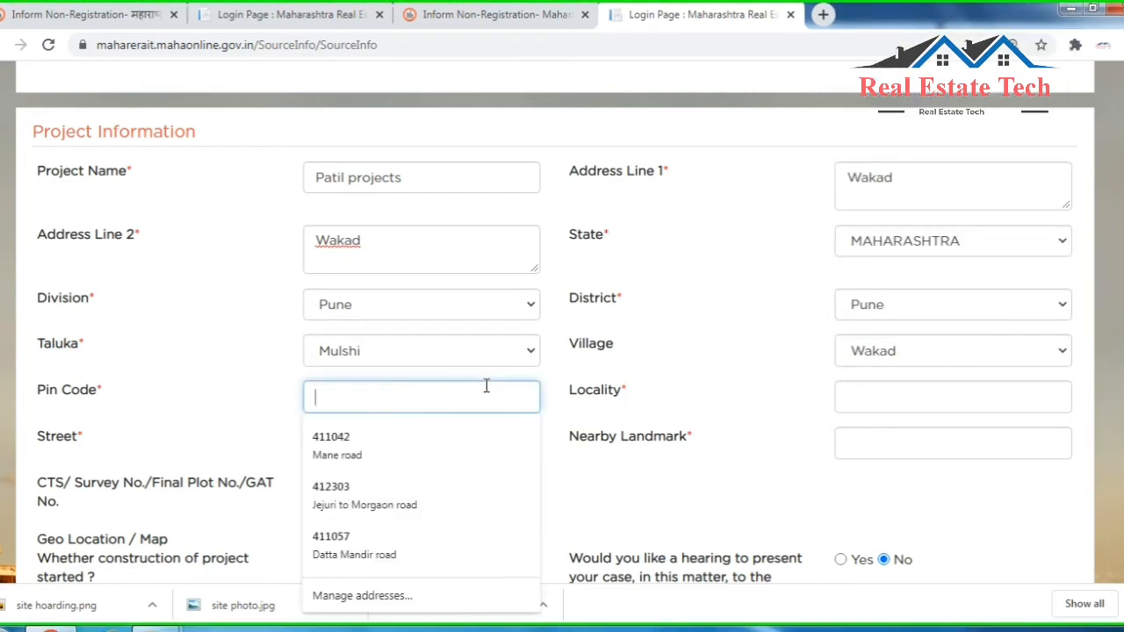
{"action": "type", "text": "4110"}
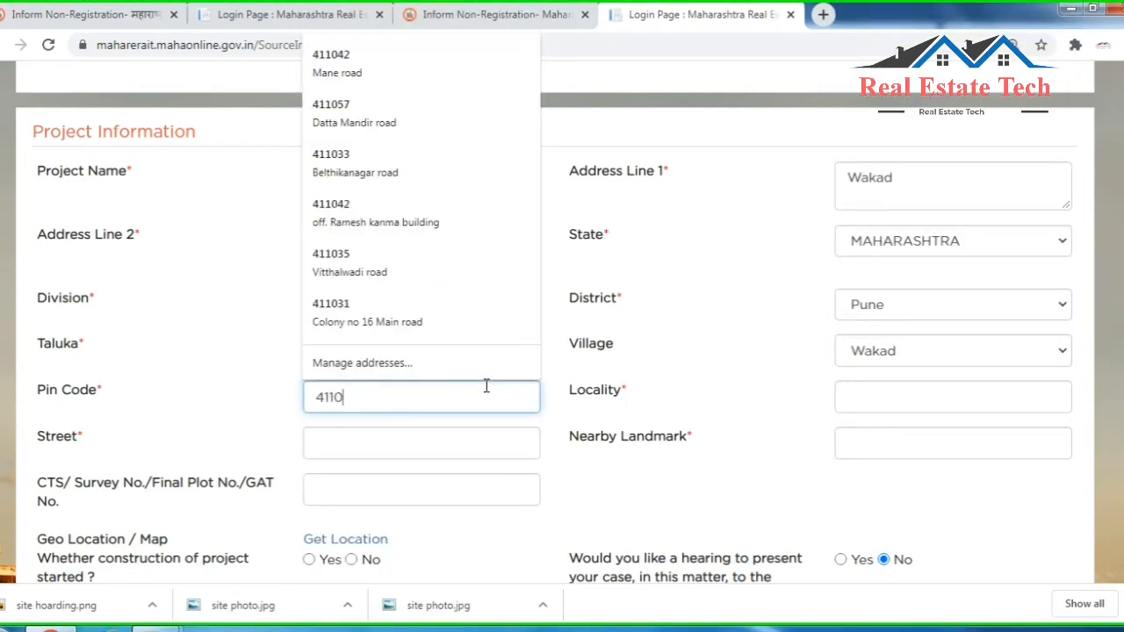
{"action": "type", "text": "57"}
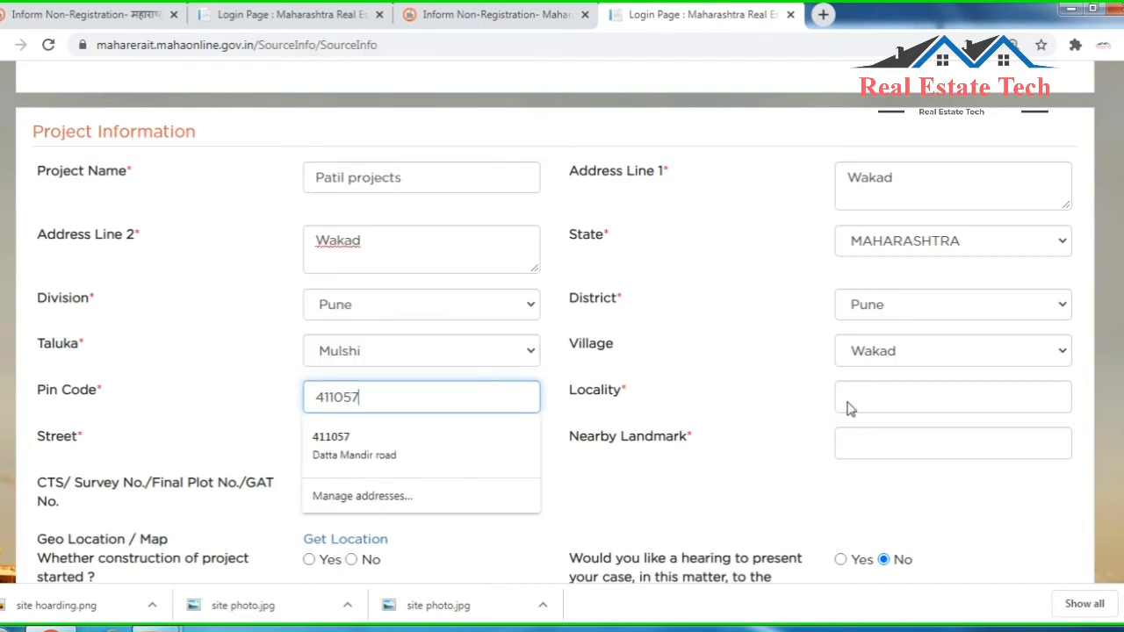
{"action": "left_click", "coordinate": [919, 399]}
{"action": "type", "text": "Wakad"}
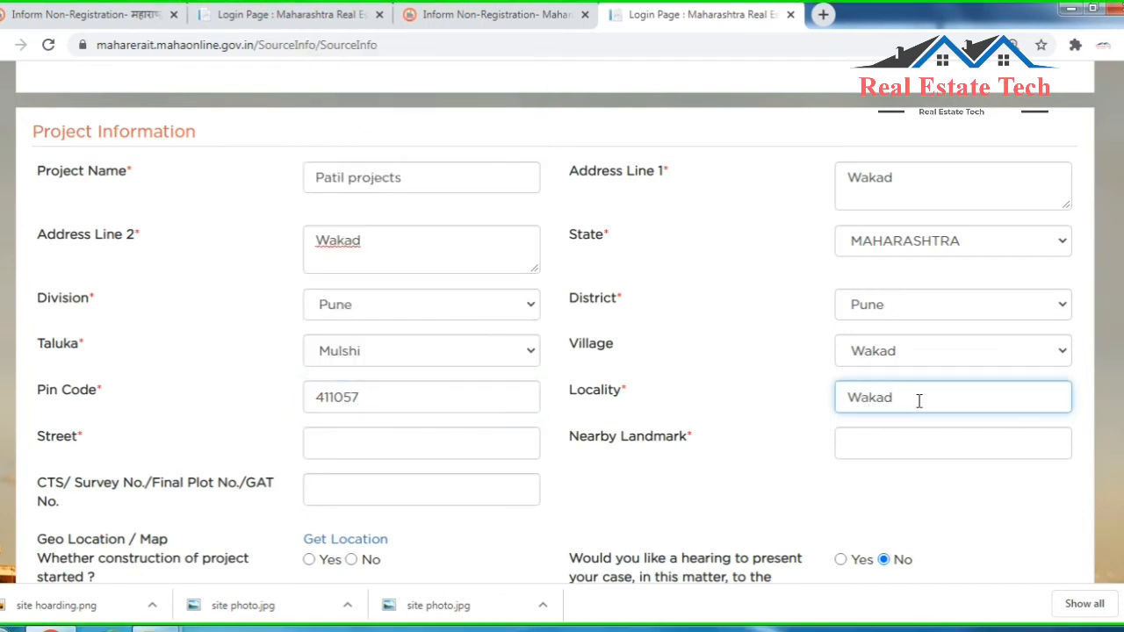
{"action": "left_click", "coordinate": [362, 457]}
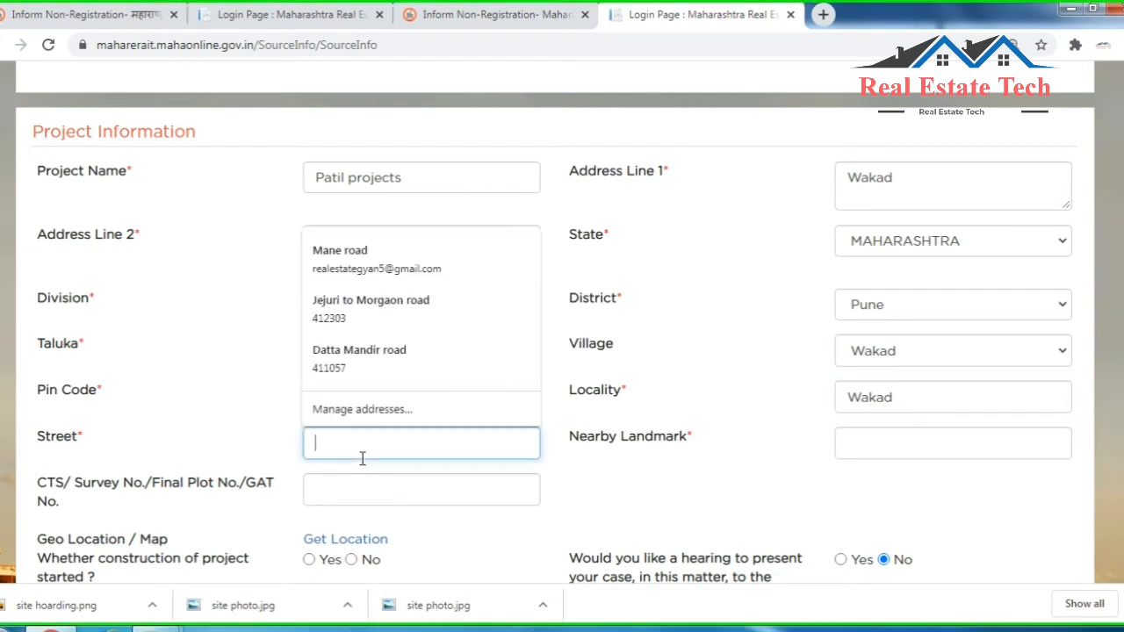
{"action": "type", "text": "Wk="}
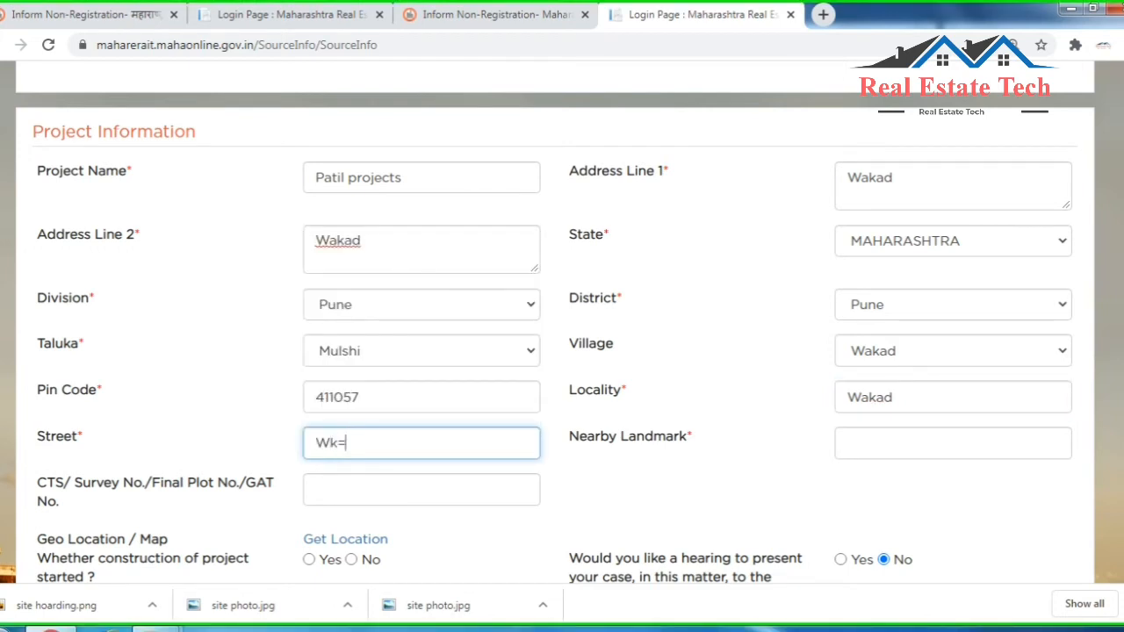
{"action": "type", "text": "kad road"}
{"action": "key", "text": "Tab"}
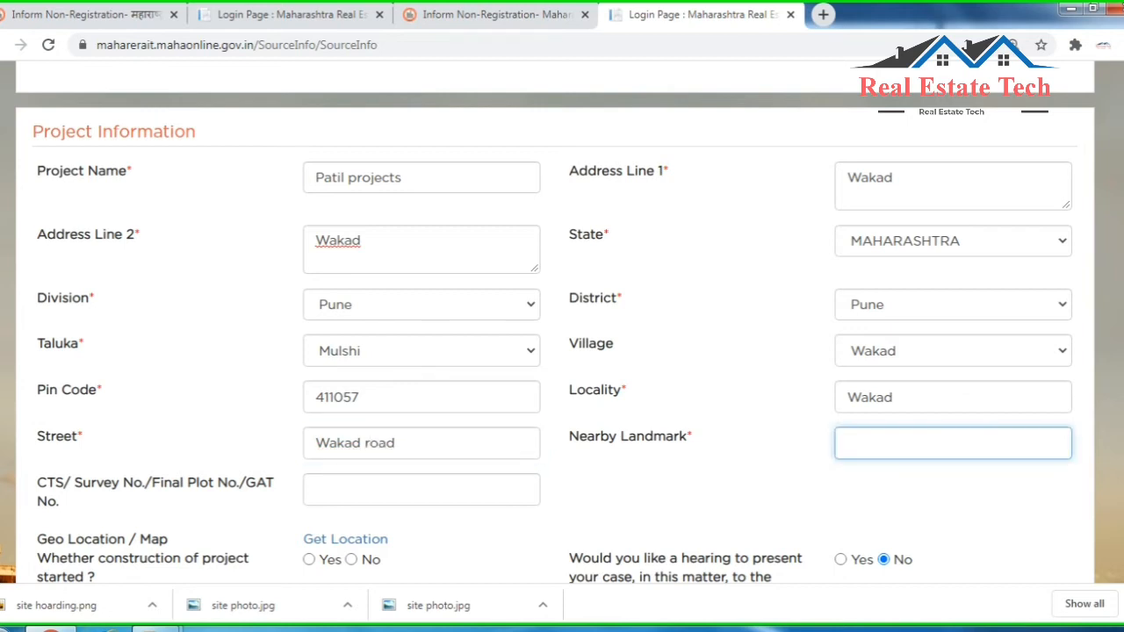
{"action": "type", "text": "Wakad school"}
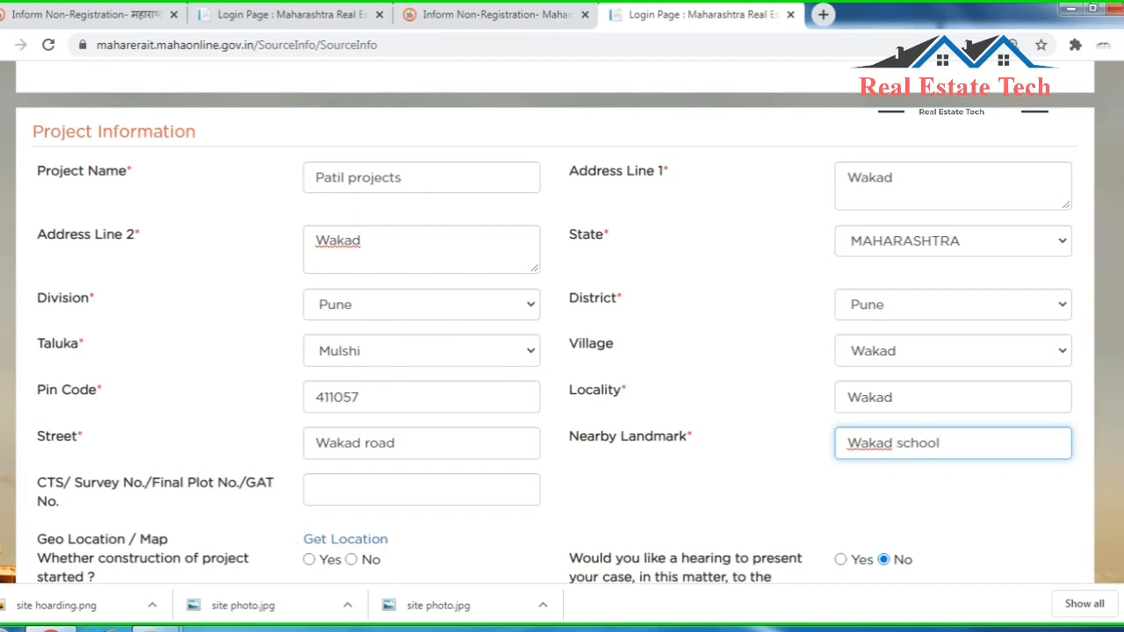
{"action": "left_click", "coordinate": [388, 479]}
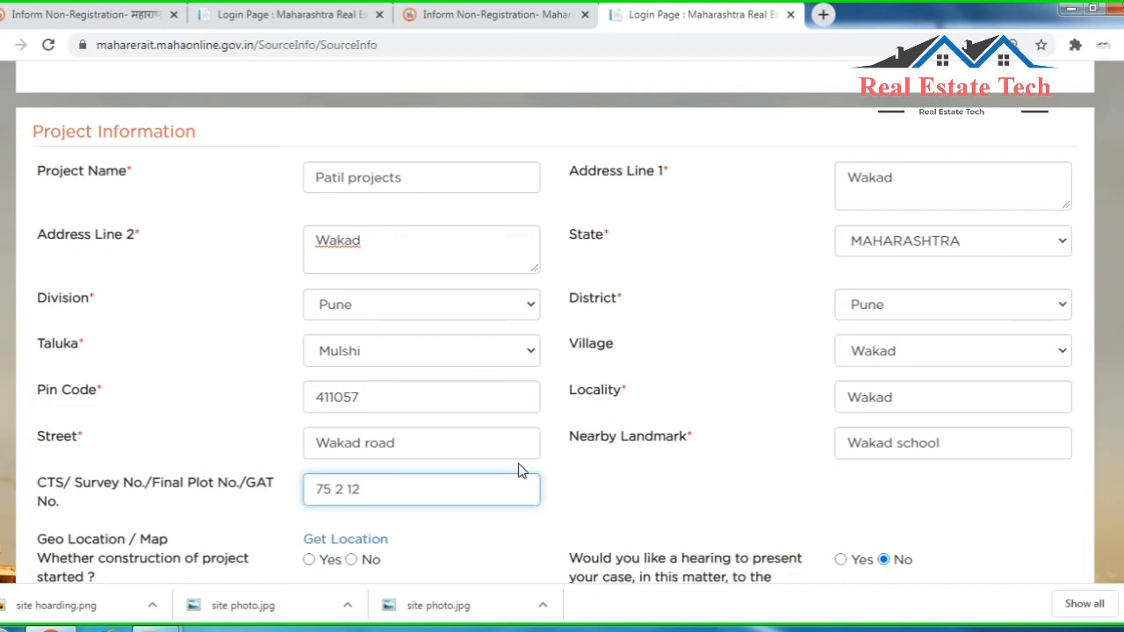
{"action": "scroll", "coordinate": [518, 472], "scroll_direction": "down", "scroll_amount": 1}
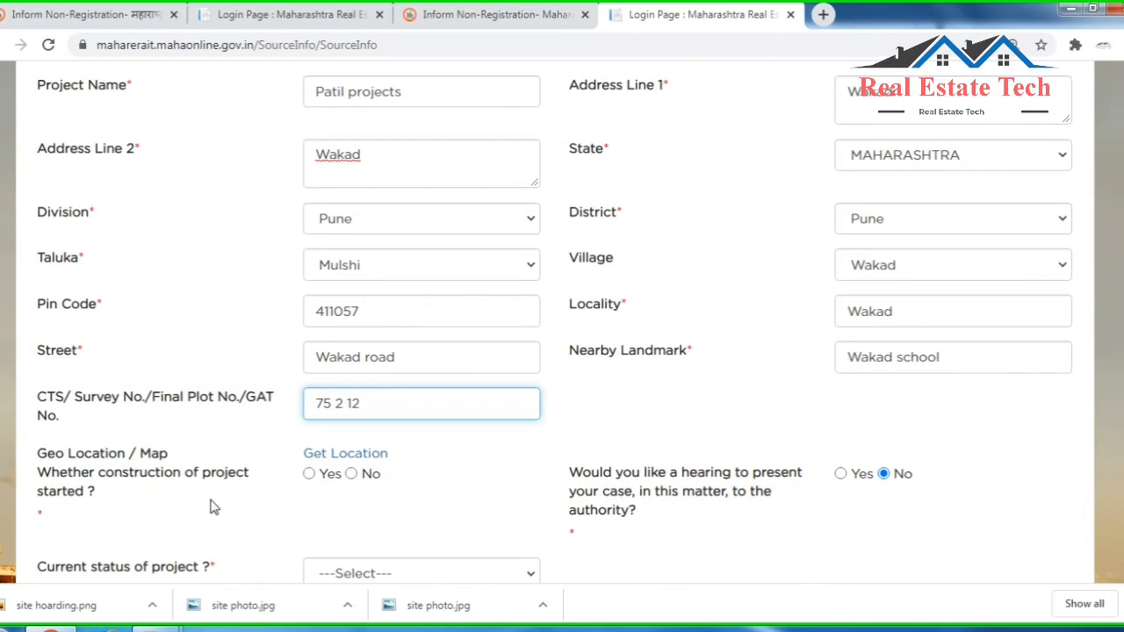
{"action": "scroll", "coordinate": [319, 434], "scroll_direction": "down", "scroll_amount": 1}
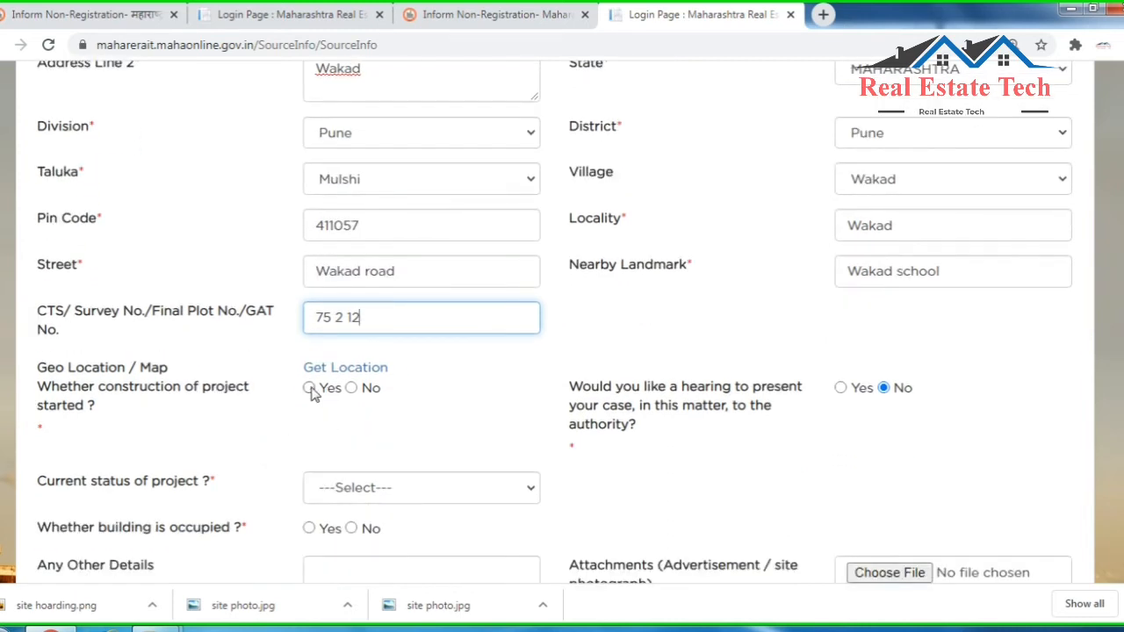
Answer Yes to construction started and, after the Rs. 5000 fee notice, set hearing to No
{"action": "left_click", "coordinate": [309, 388]}
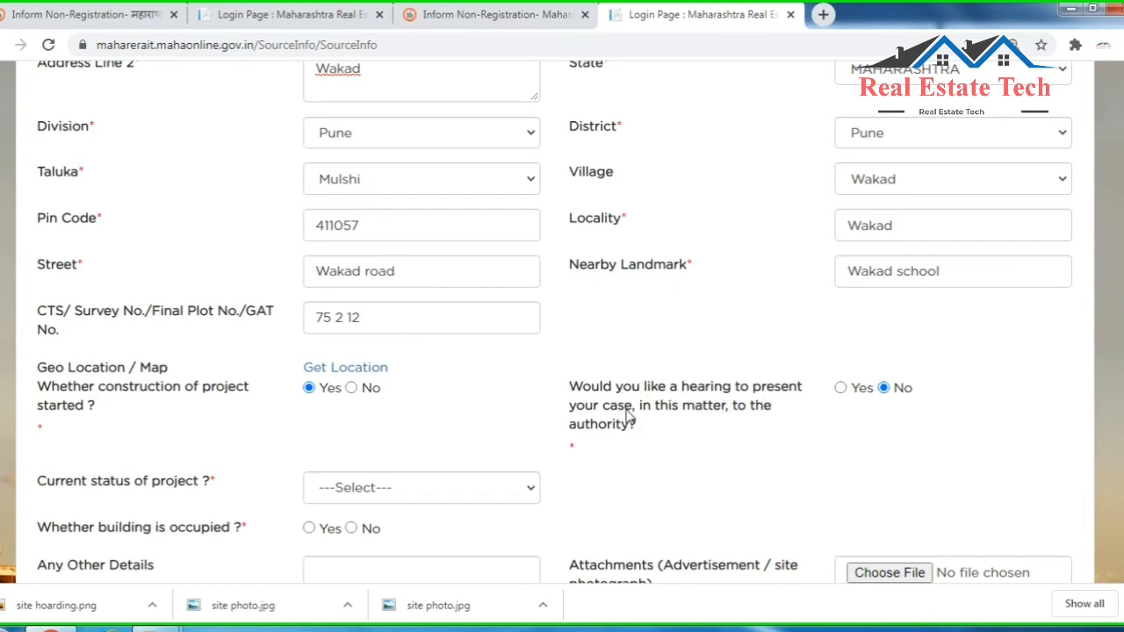
{"action": "left_click", "coordinate": [841, 388]}
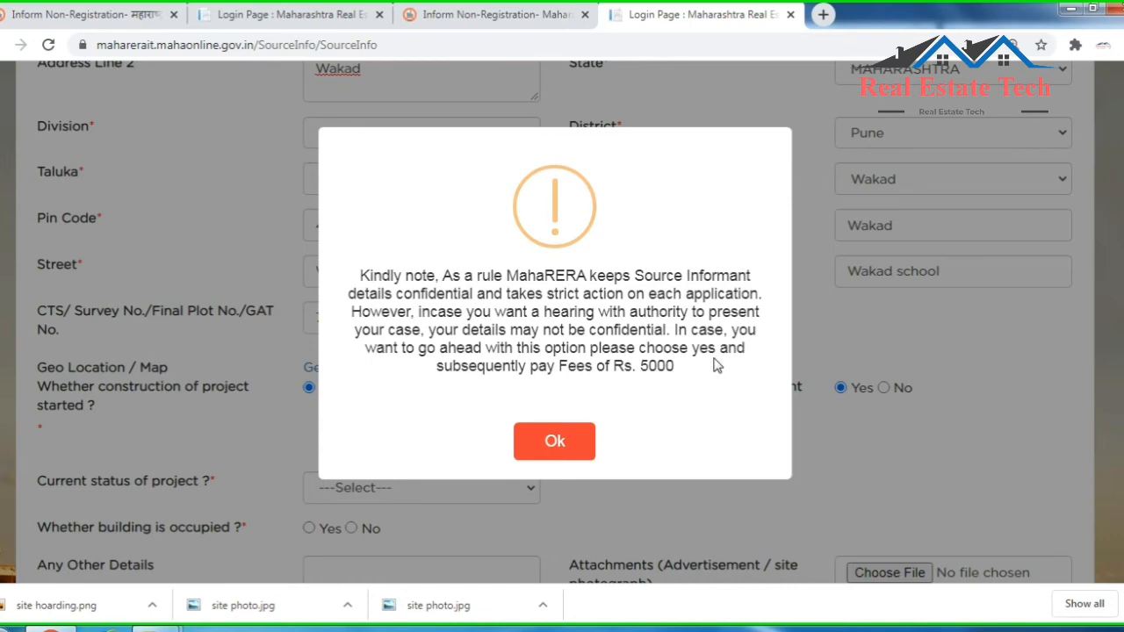
{"action": "left_click", "coordinate": [575, 443]}
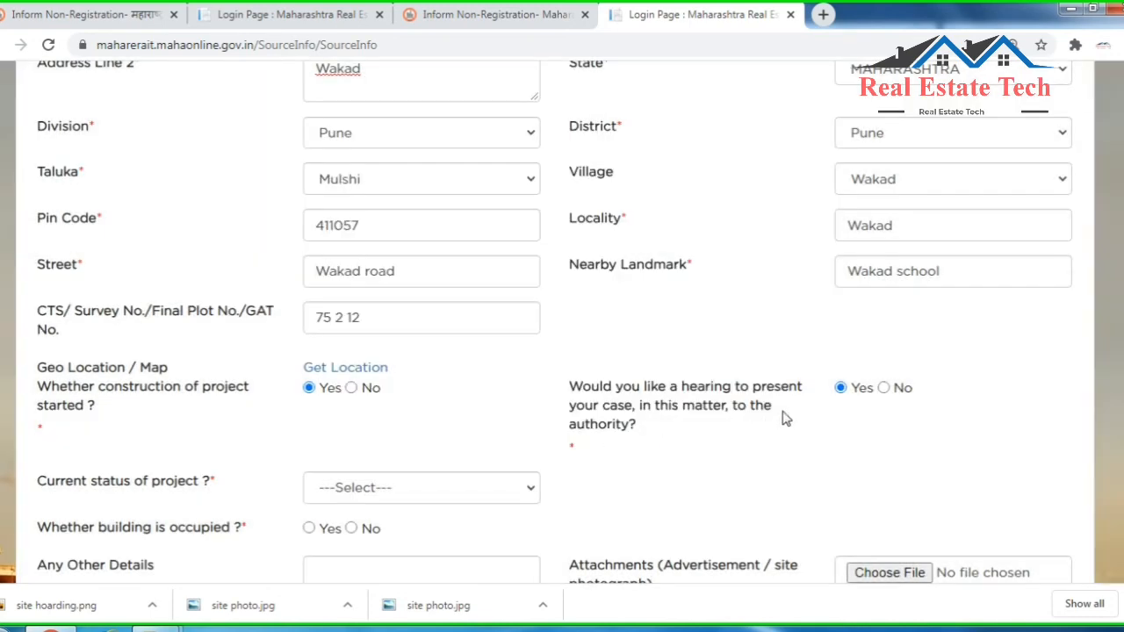
{"action": "left_click", "coordinate": [883, 387]}
Set the project status to Stalled and mark the building as not occupied
{"action": "scroll", "coordinate": [354, 412], "scroll_direction": "down", "scroll_amount": 2}
{"action": "left_click", "coordinate": [449, 318]}
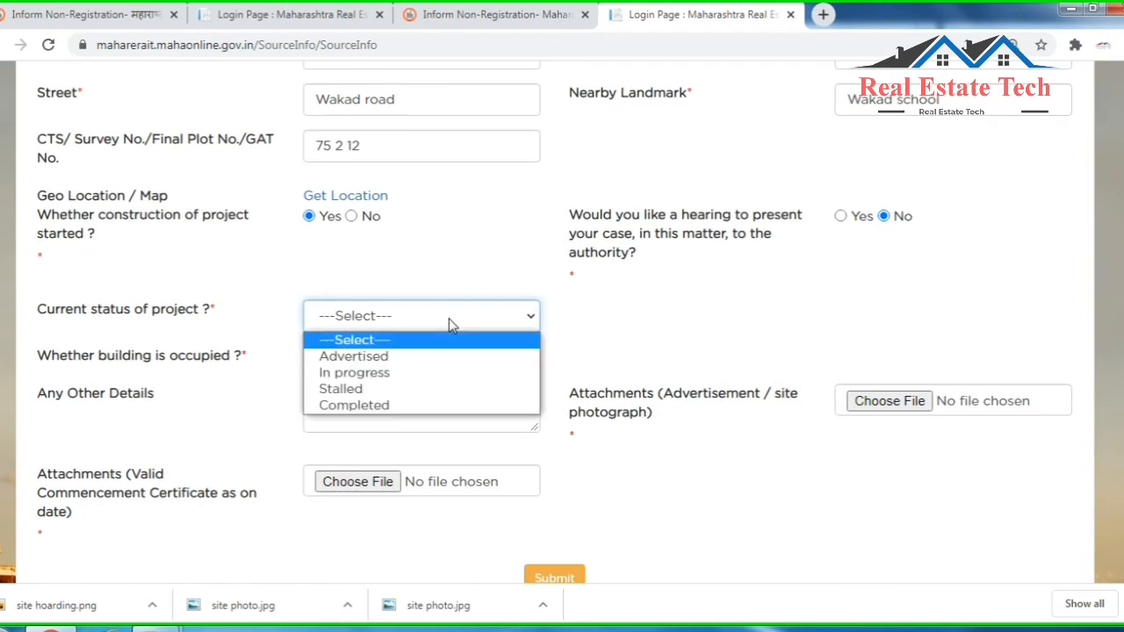
{"action": "left_click", "coordinate": [388, 388]}
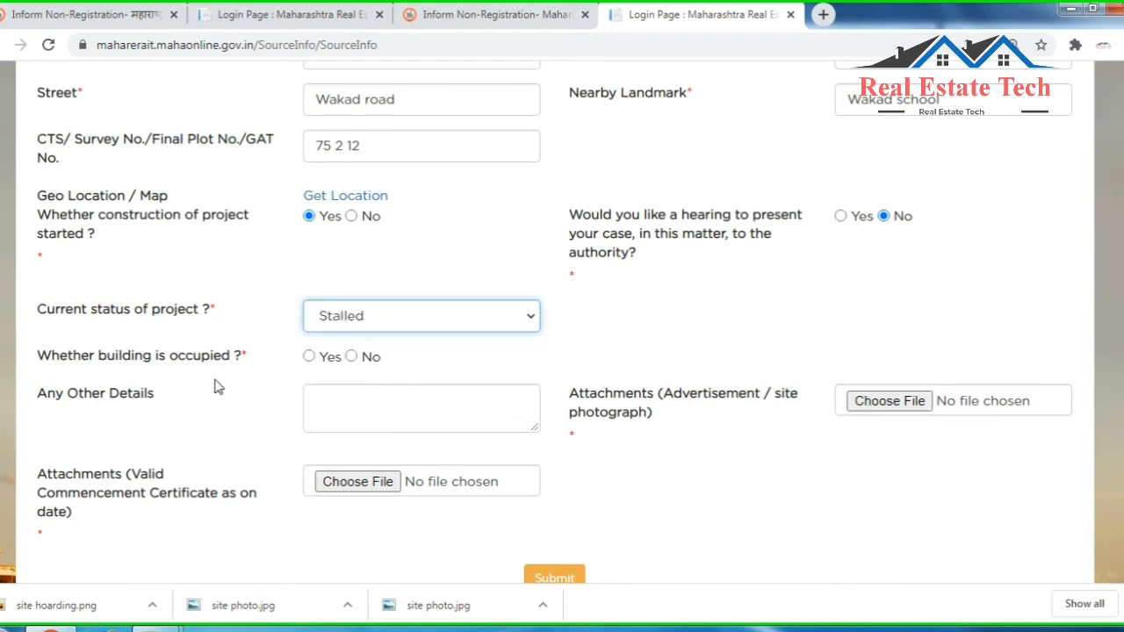
{"action": "left_click", "coordinate": [351, 356]}
Start the Any Other Details note with 'Its'
{"action": "left_click", "coordinate": [374, 394]}
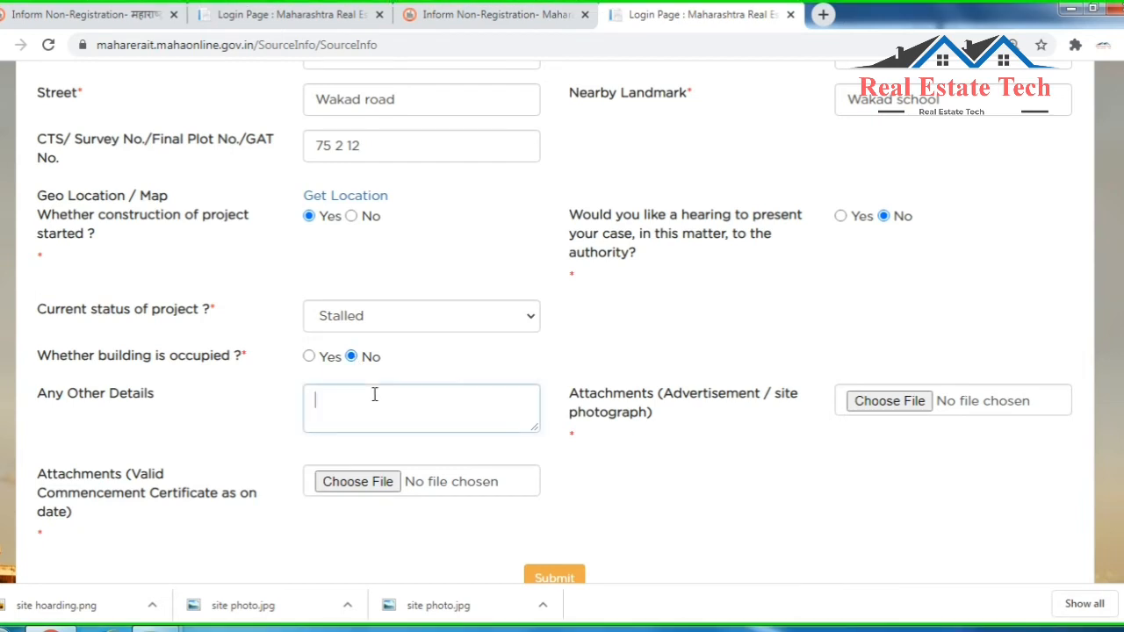
{"action": "type", "text": "It"}
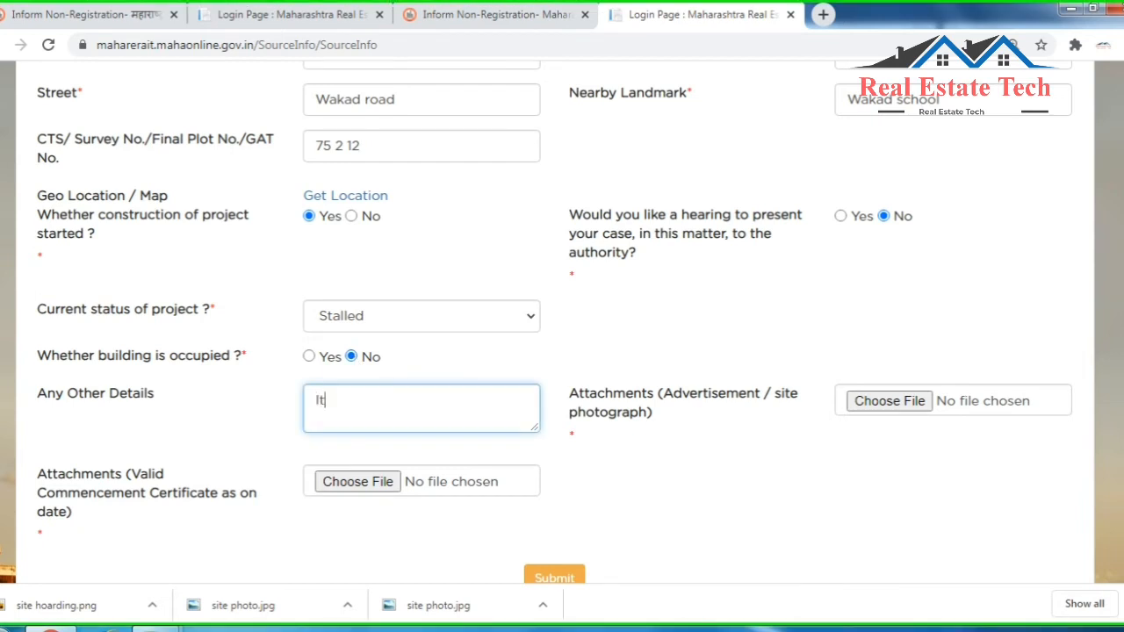
{"action": "type", "text": "s"}
{"action": "key", "text": "Tab"}
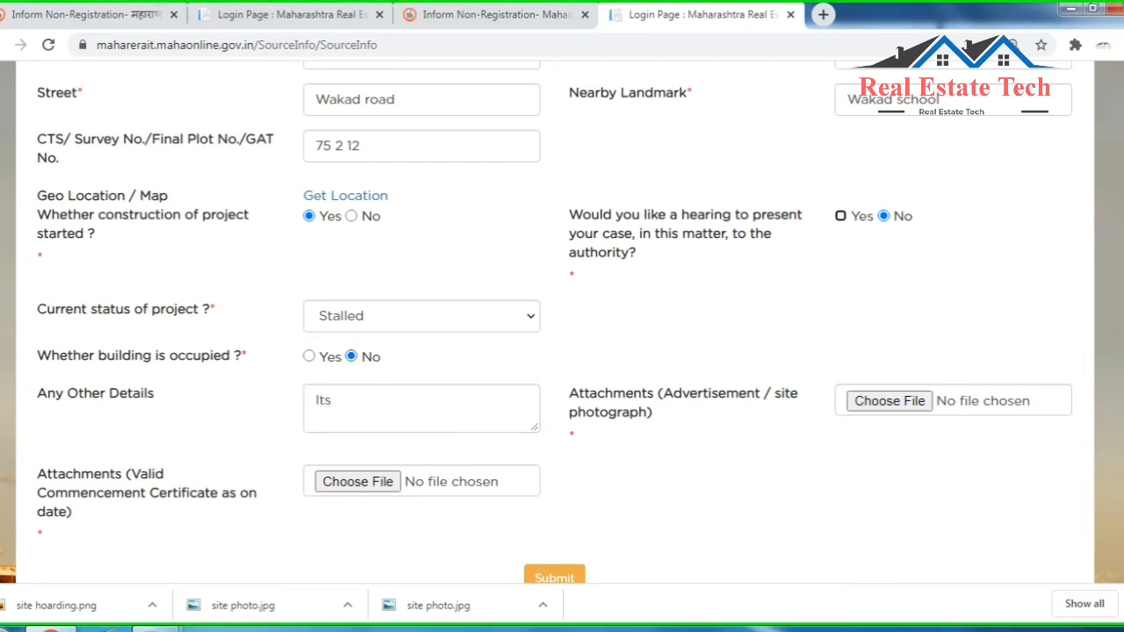
{"action": "double_click", "coordinate": [371, 415]}
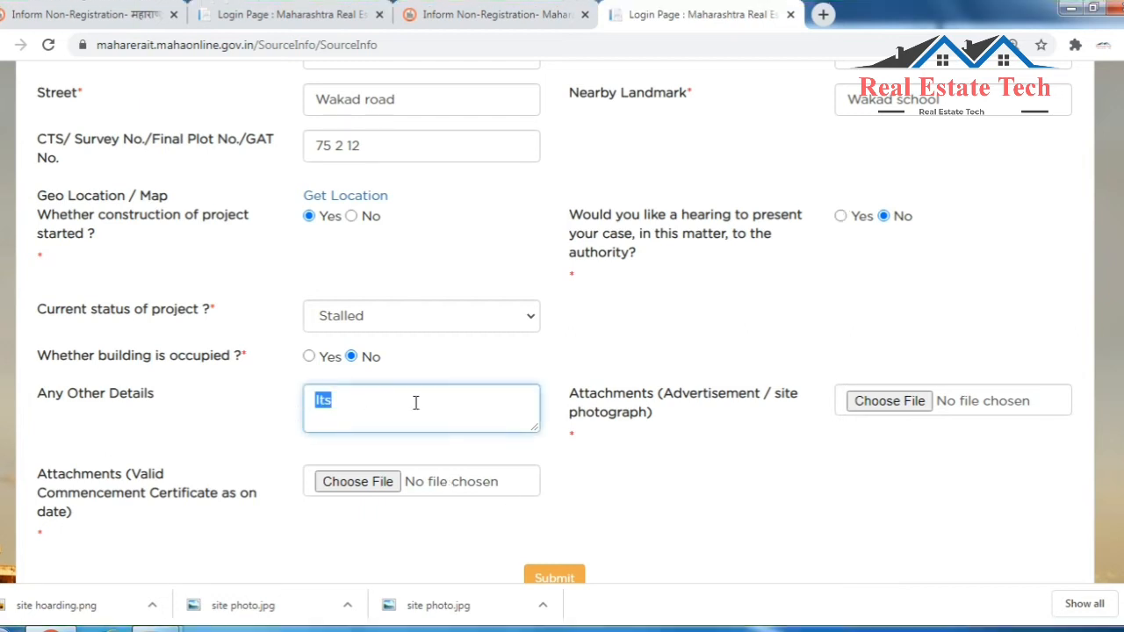
{"action": "key", "text": "Tab"}
{"action": "left_click", "coordinate": [456, 407]}
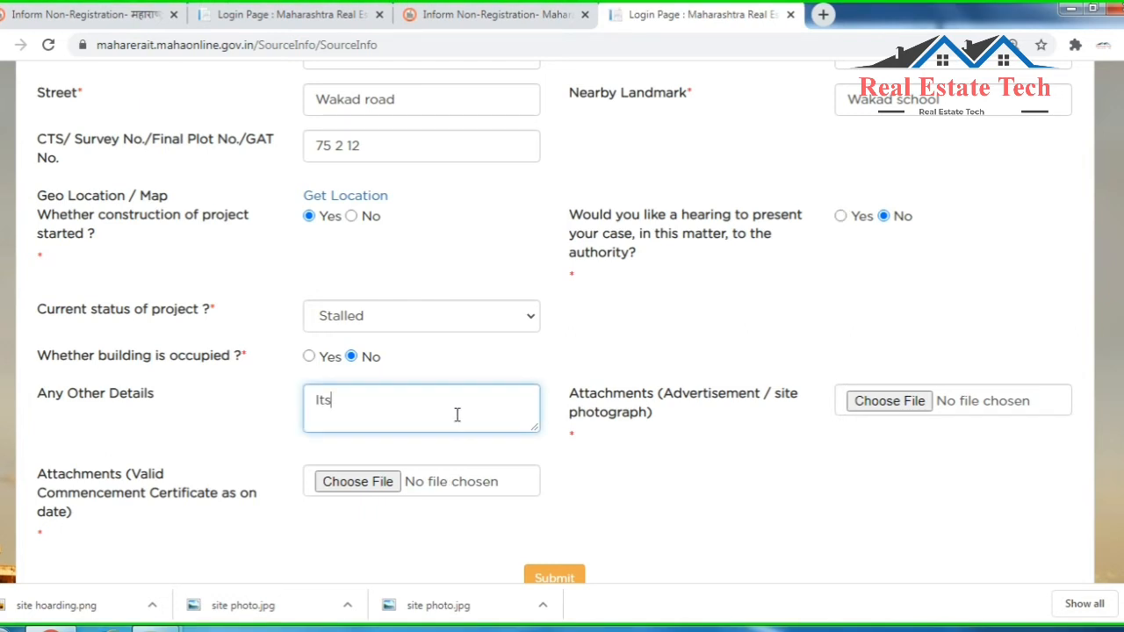
Dismiss the hearing confidentiality warning and leave the hearing request at No
{"action": "key", "text": "Tab"}
{"action": "key", "text": "space"}
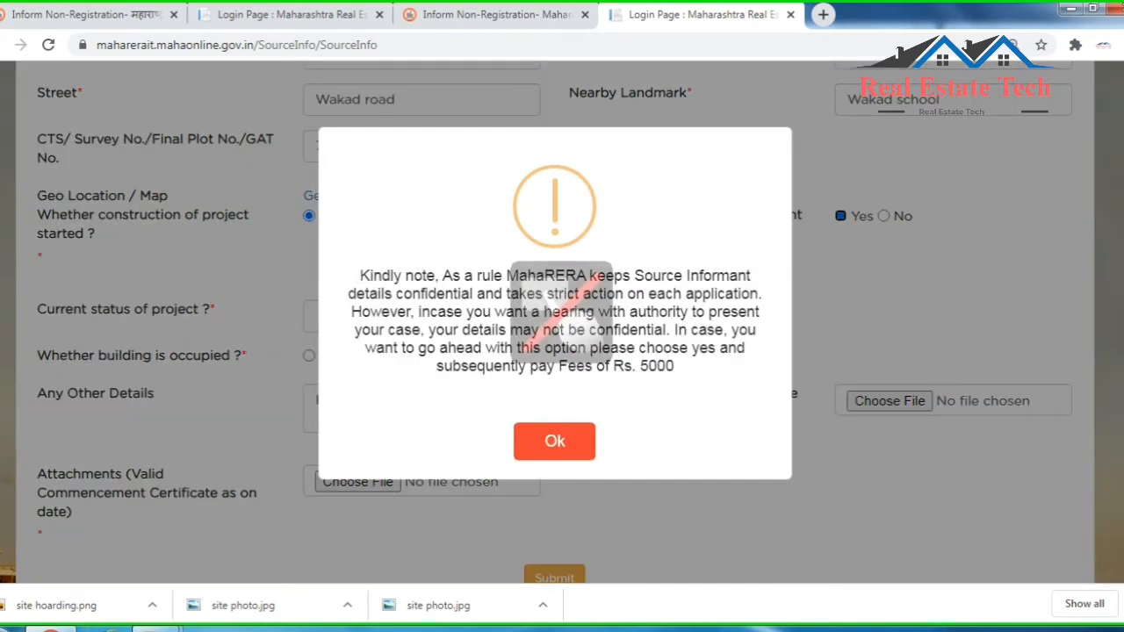
{"action": "key", "text": "Return"}
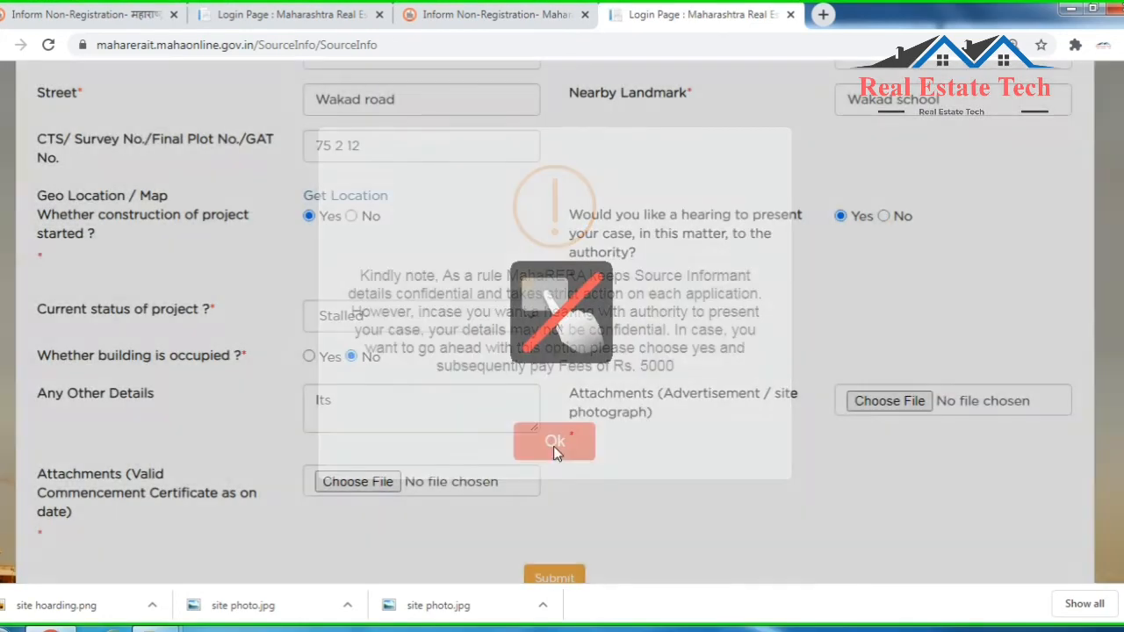
{"action": "left_click", "coordinate": [884, 217]}
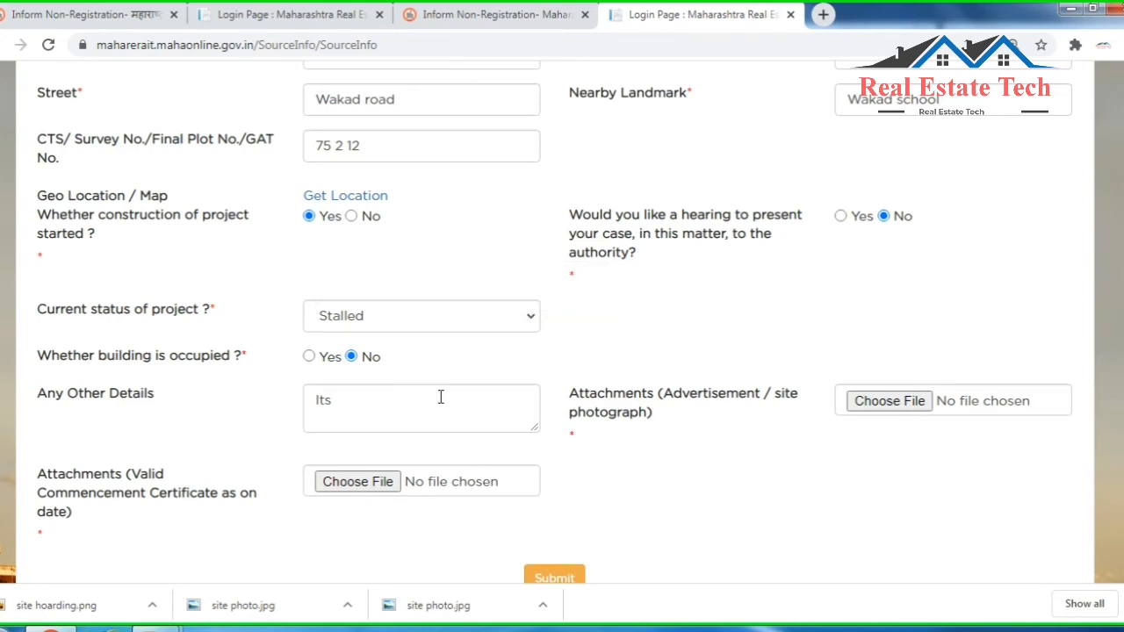
{"action": "key", "text": "Tab"}
{"action": "key", "text": "space"}
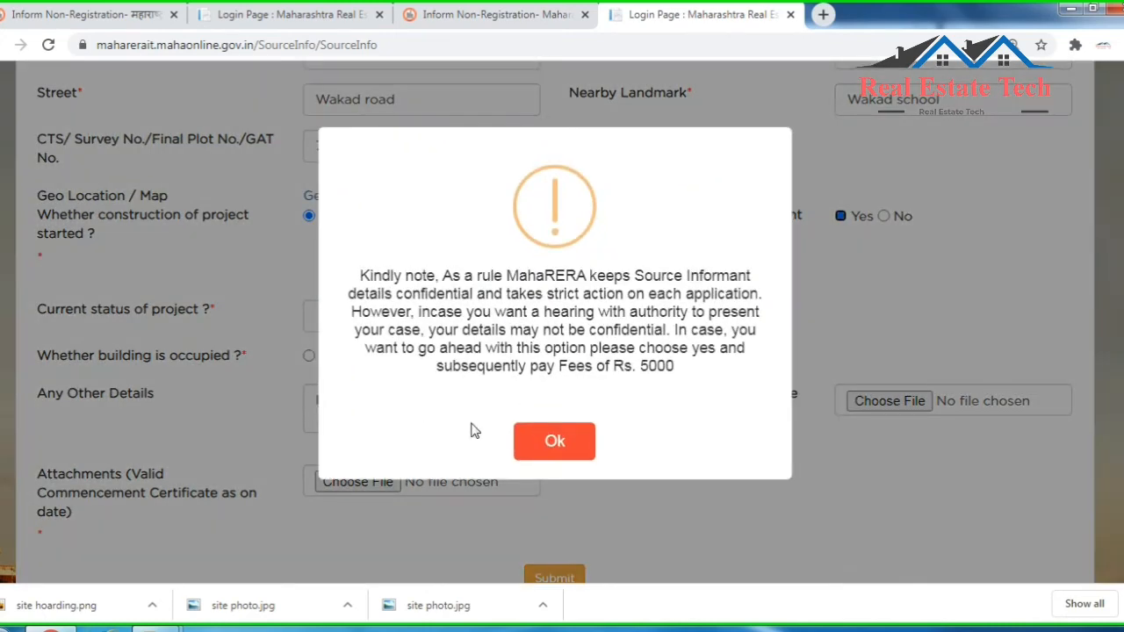
{"action": "left_click", "coordinate": [555, 439]}
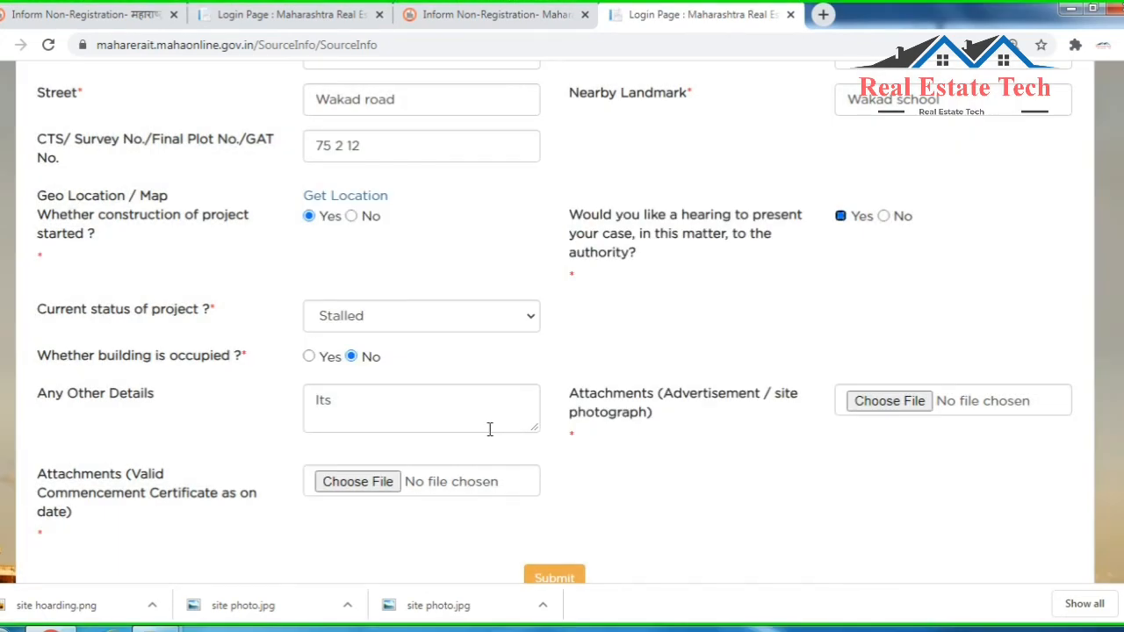
{"action": "left_click", "coordinate": [420, 412]}
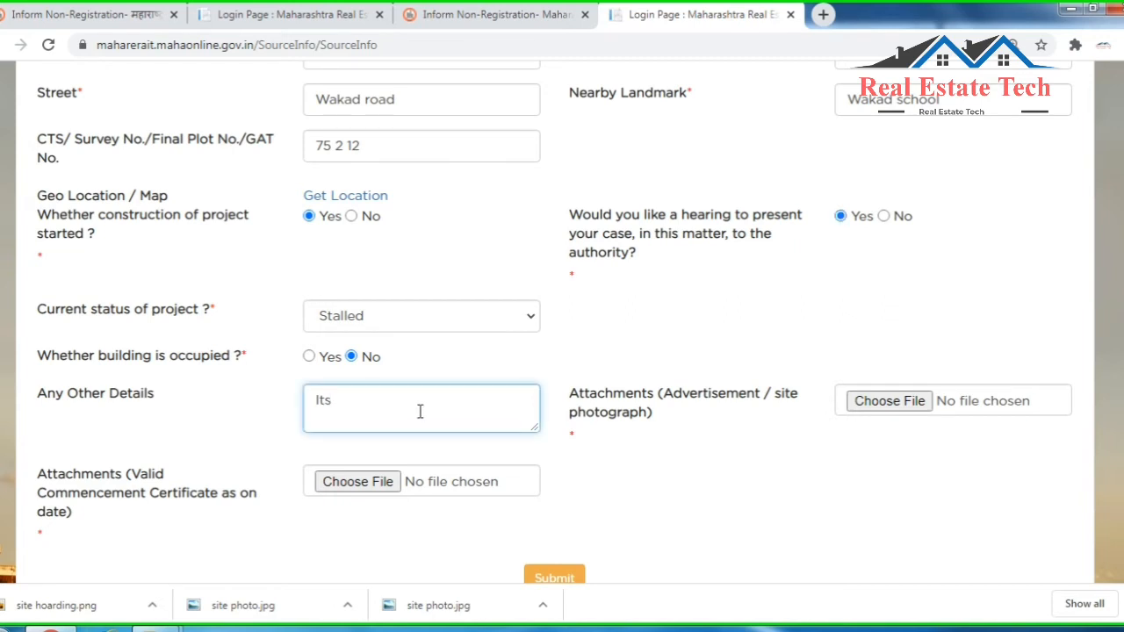
{"action": "left_click", "coordinate": [885, 217]}
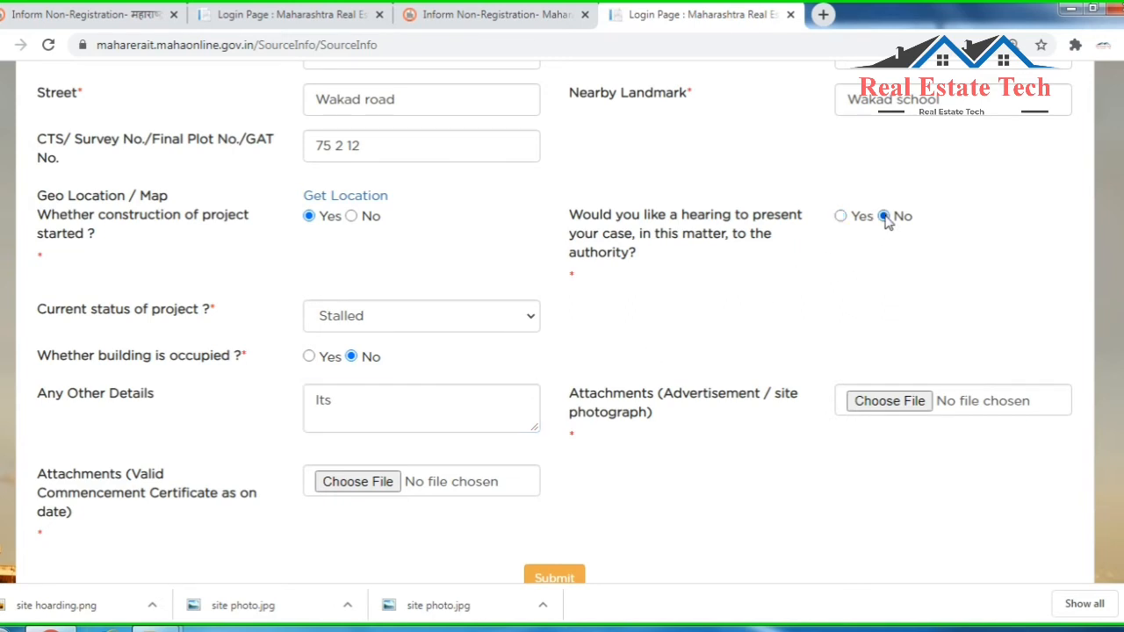
Remove the stray letter so the Any Other Details note still reads 'Its'
{"action": "left_click", "coordinate": [445, 402]}
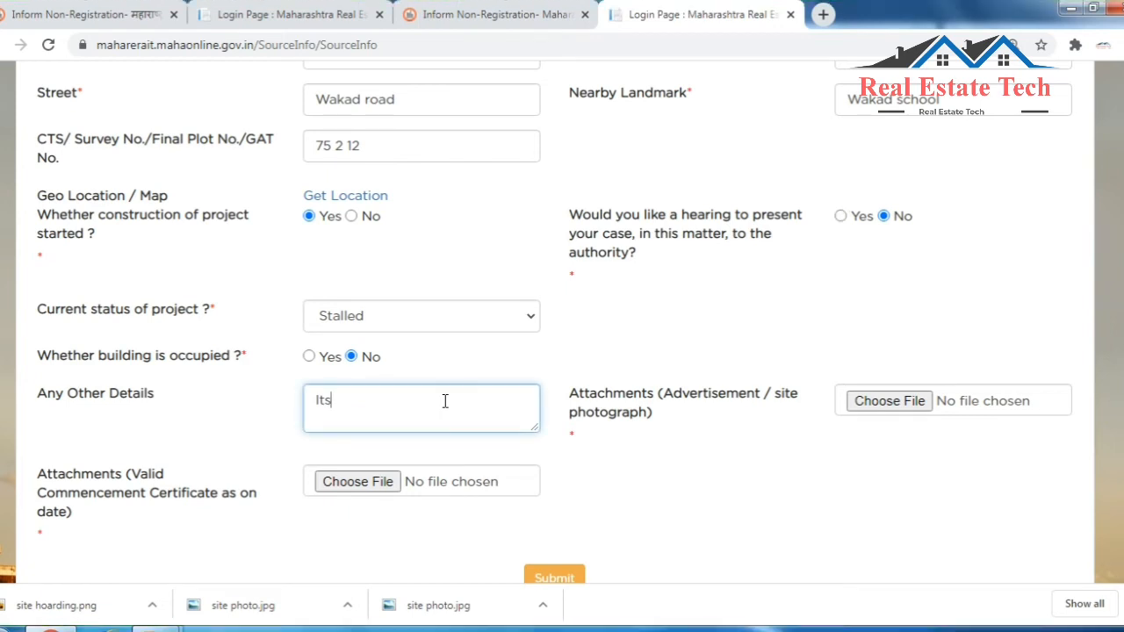
{"action": "type", "text": "f"}
{"action": "key", "text": "BackSpace"}
{"action": "key", "text": "BackSpace"}
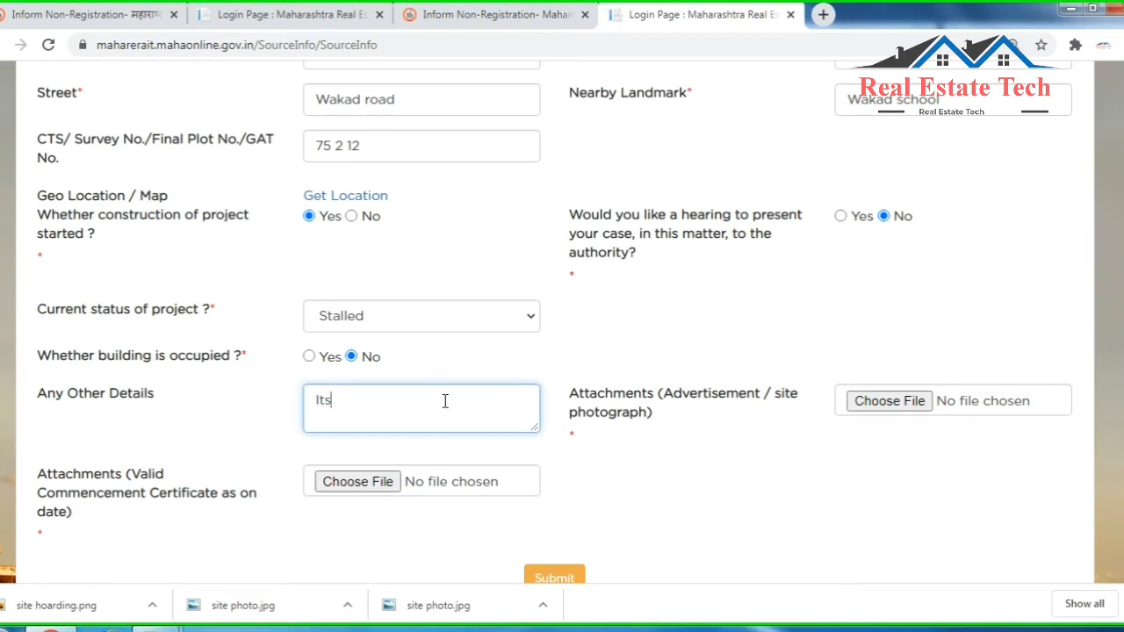
{"action": "key", "text": "Tab"}
{"action": "left_click", "coordinate": [445, 401]}
{"action": "key", "text": "Tab"}
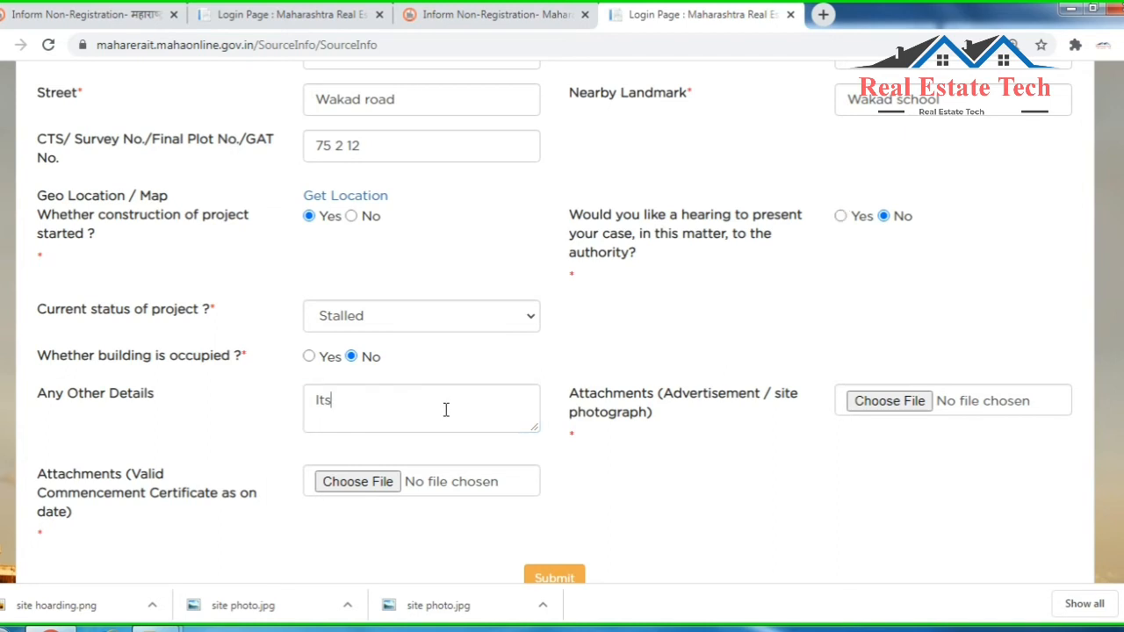
{"action": "left_click", "coordinate": [445, 409]}
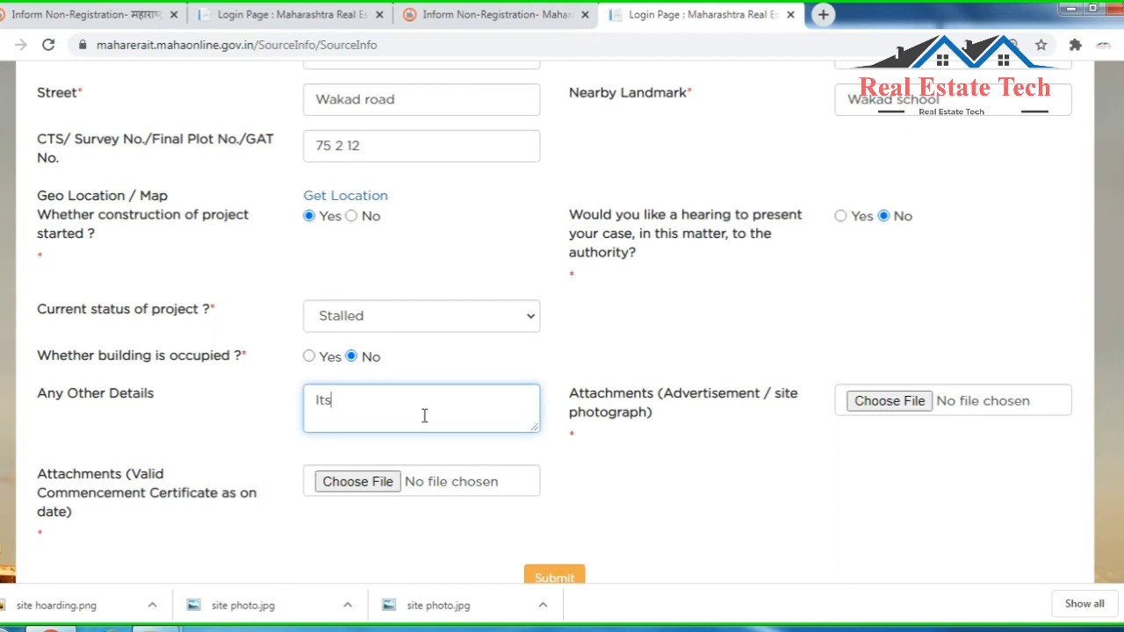
{"action": "scroll", "coordinate": [562, 386], "scroll_direction": "down", "scroll_amount": 2}
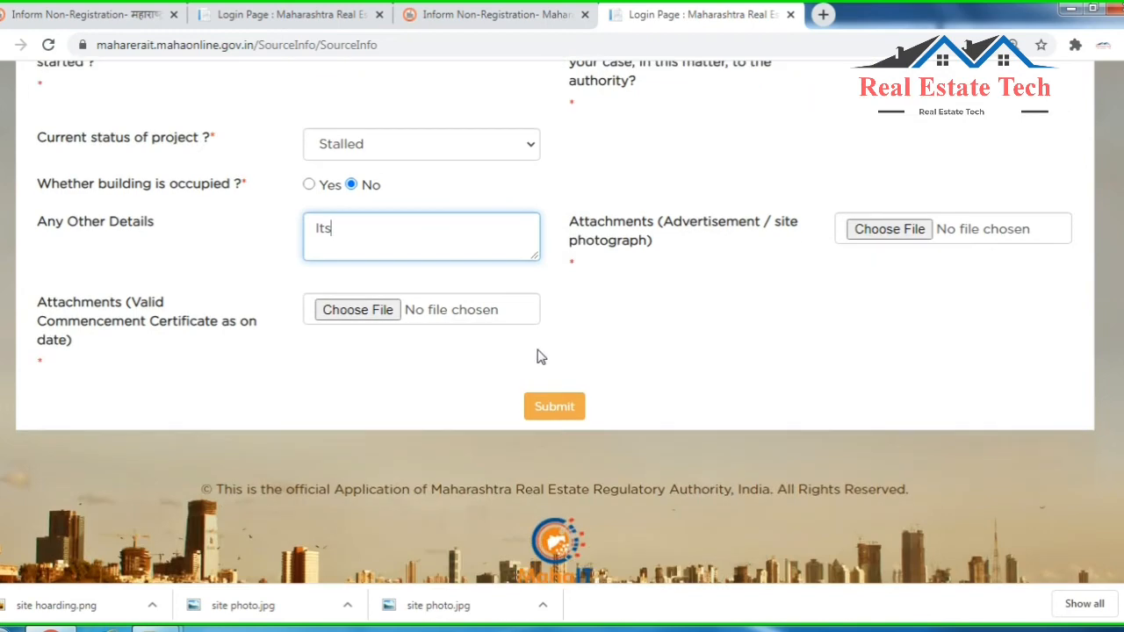
Attach site hoarding.pdf as the advertisement/site photograph after site photo.png is rejected
{"action": "left_click", "coordinate": [904, 242]}
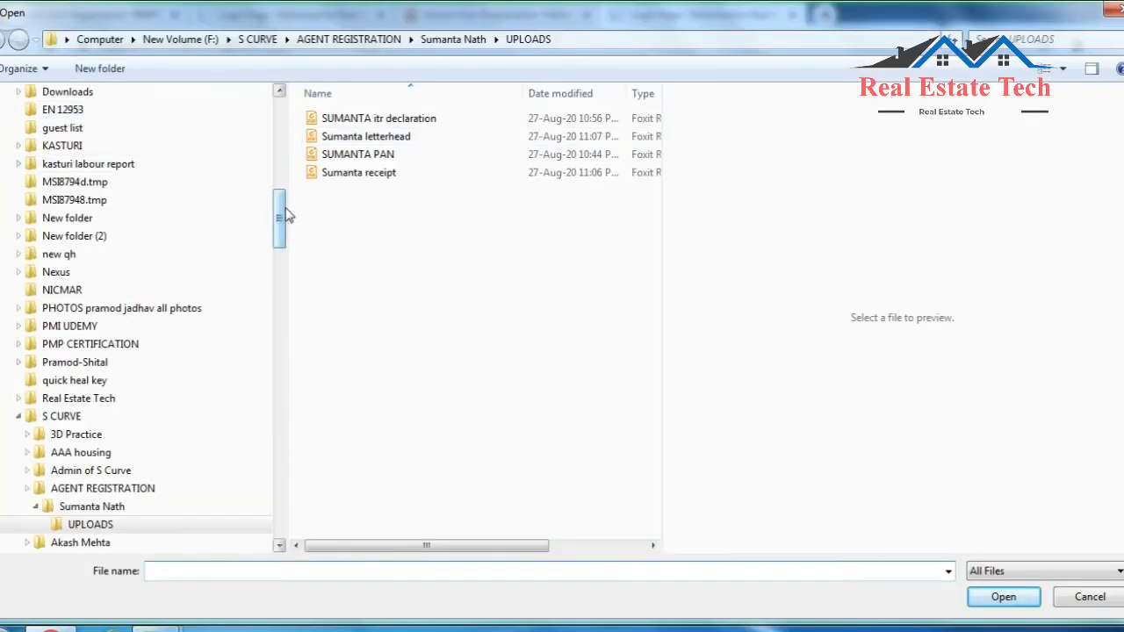
{"action": "left_click_drag", "start_coordinate": [281, 213], "coordinate": [236, 103]}
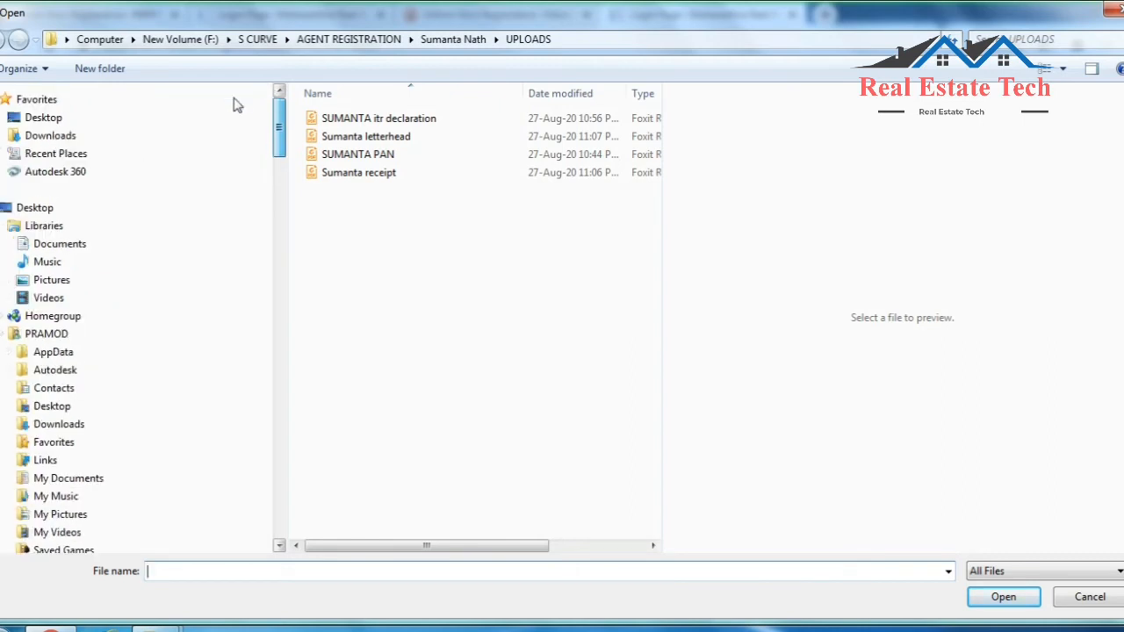
{"action": "left_click", "coordinate": [71, 281]}
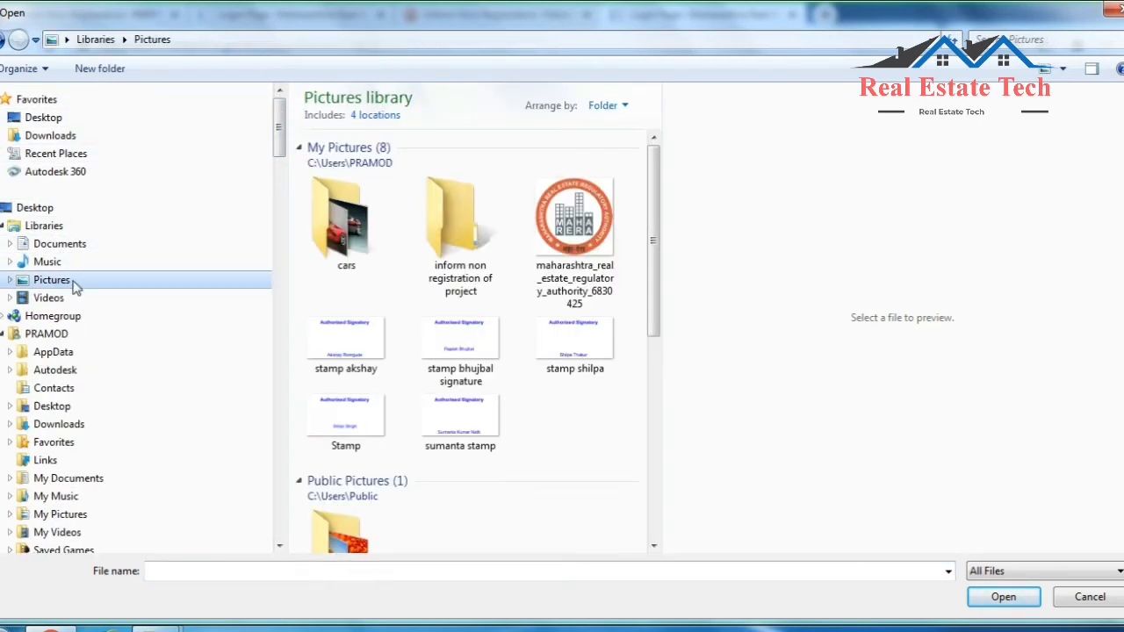
{"action": "left_click", "coordinate": [456, 250]}
{"action": "double_click", "coordinate": [456, 250]}
{"action": "double_click", "coordinate": [461, 172]}
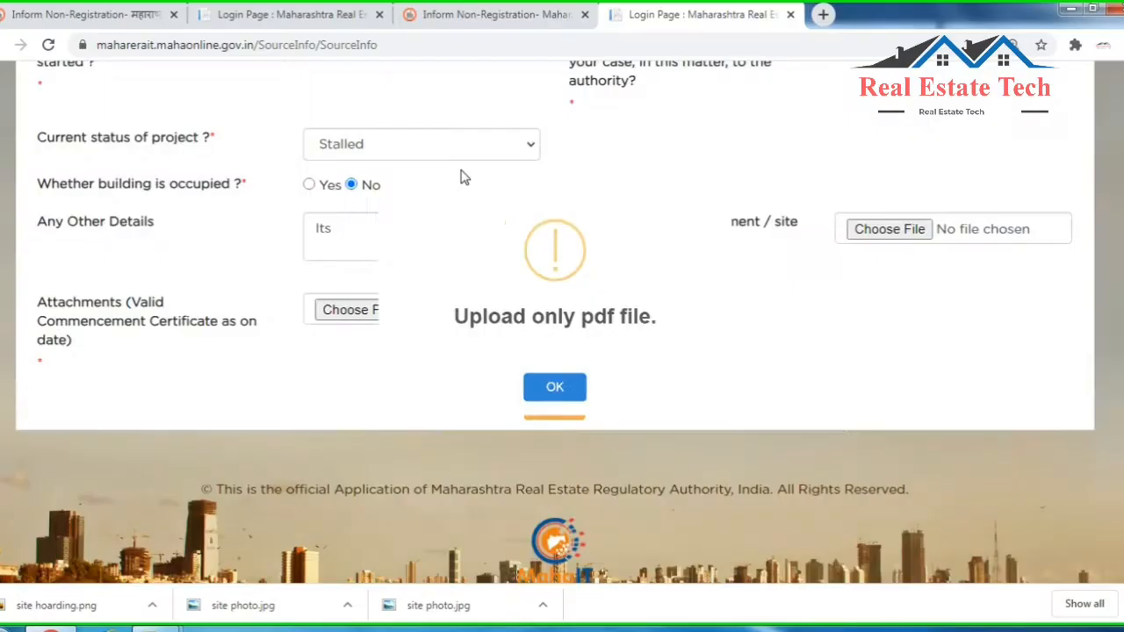
{"action": "left_click", "coordinate": [563, 415]}
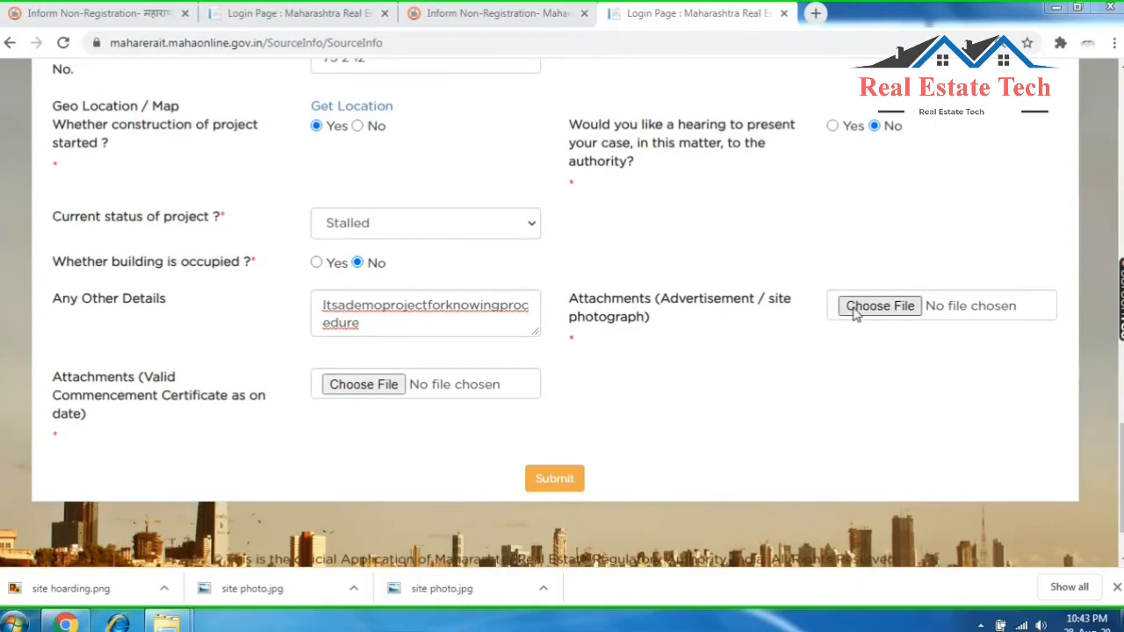
{"action": "left_click", "coordinate": [856, 306]}
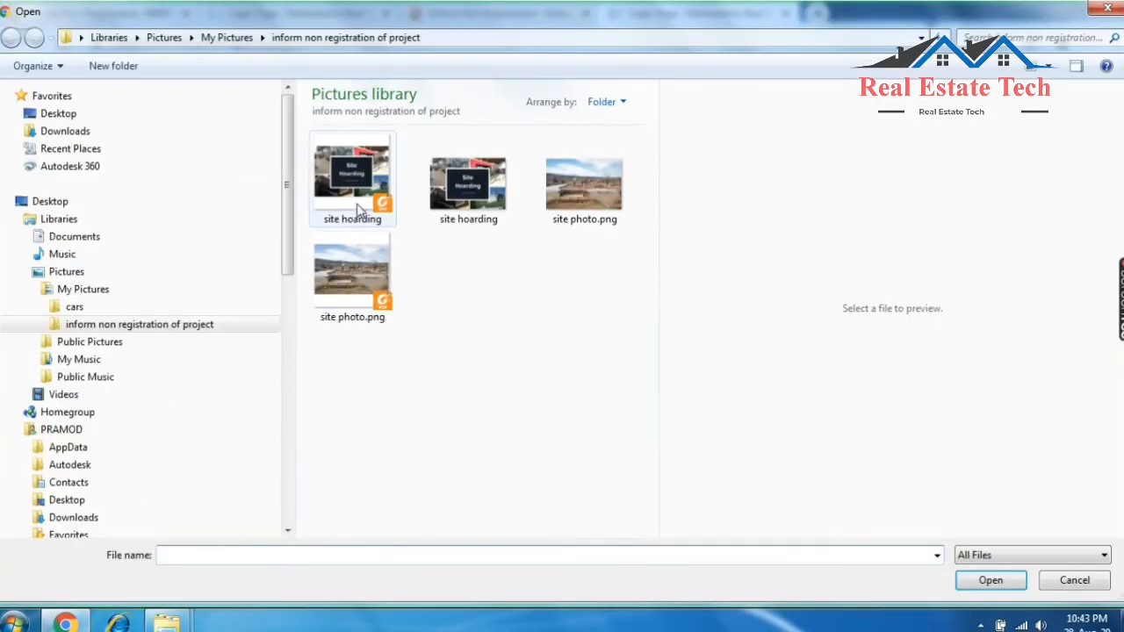
{"action": "double_click", "coordinate": [360, 209]}
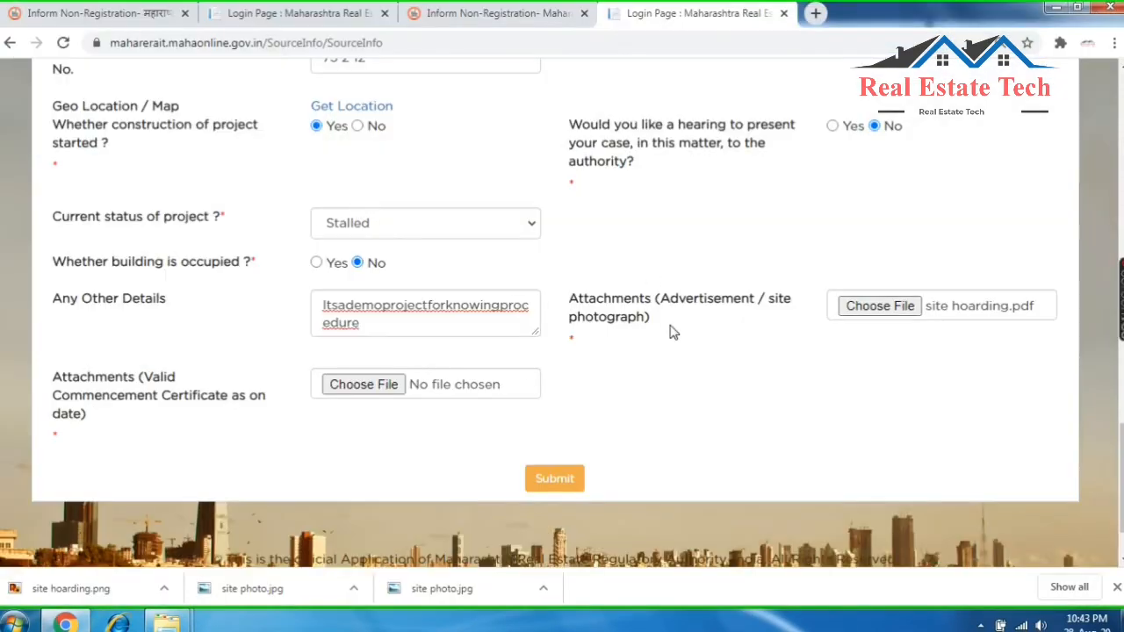
Attach site hoarding.pdf as the commencement certificate after the PNG is rejected
{"action": "left_click", "coordinate": [371, 387]}
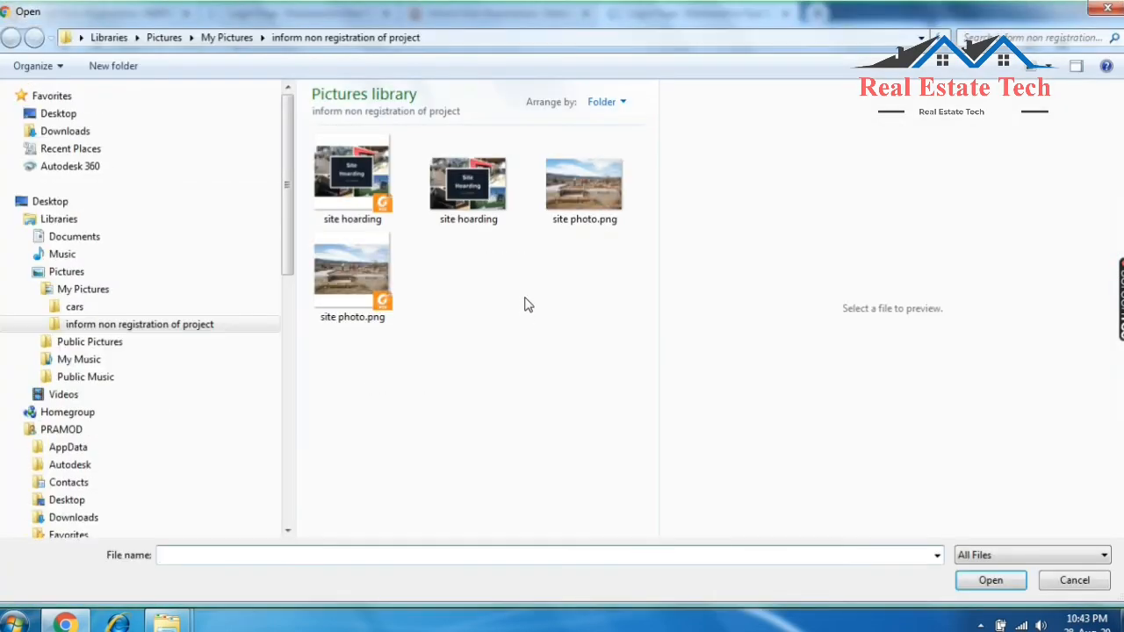
{"action": "double_click", "coordinate": [368, 278]}
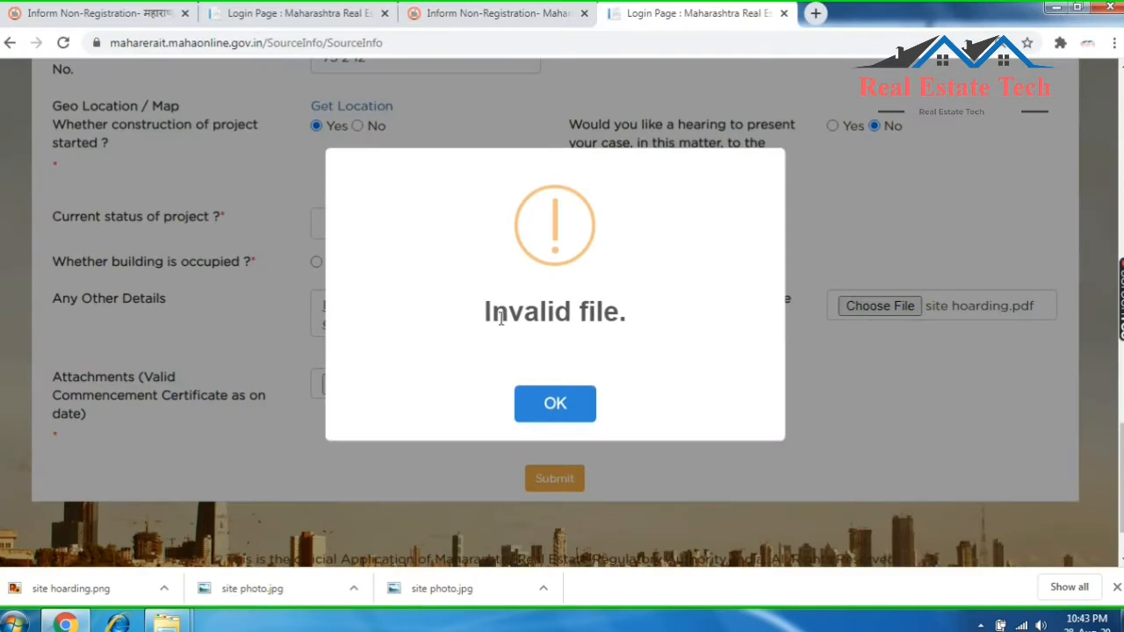
{"action": "left_click", "coordinate": [570, 406]}
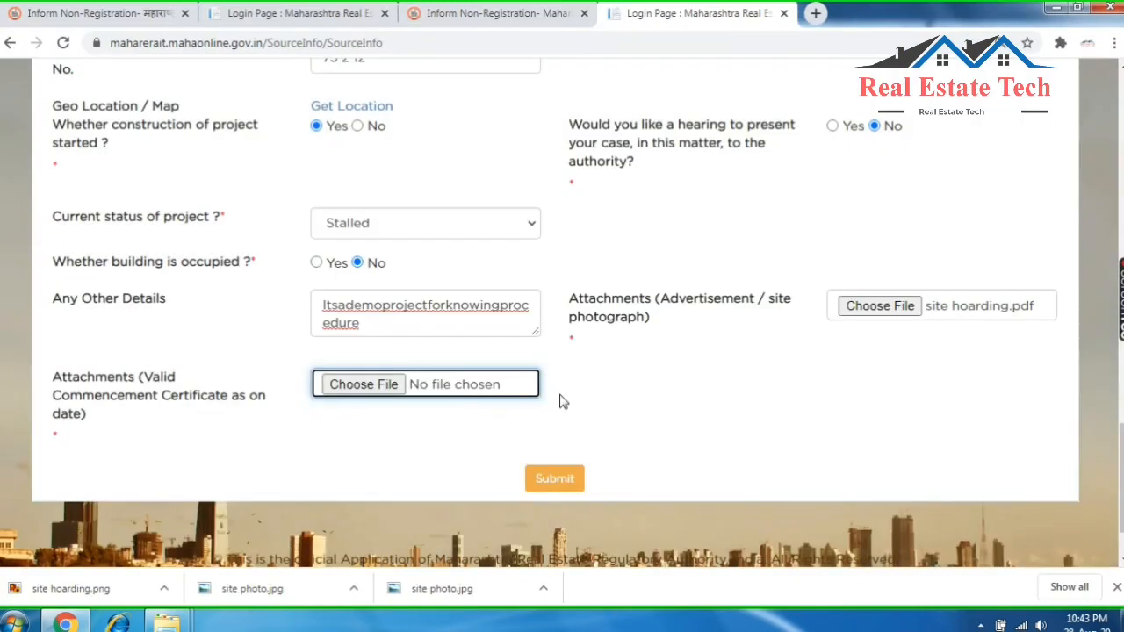
{"action": "left_click", "coordinate": [364, 387]}
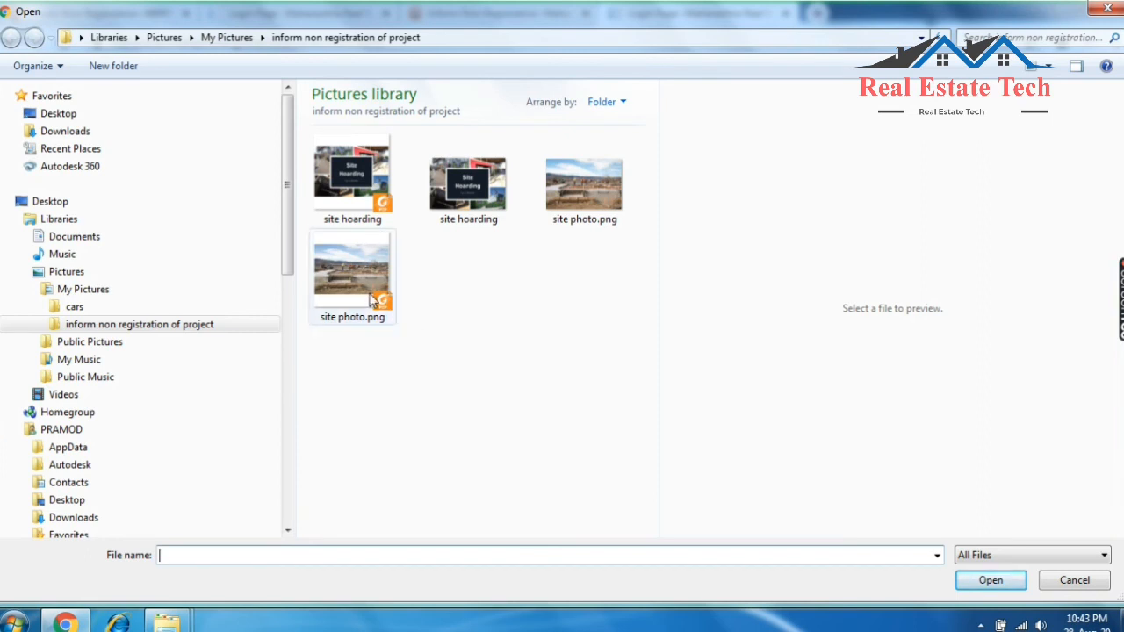
{"action": "double_click", "coordinate": [365, 209]}
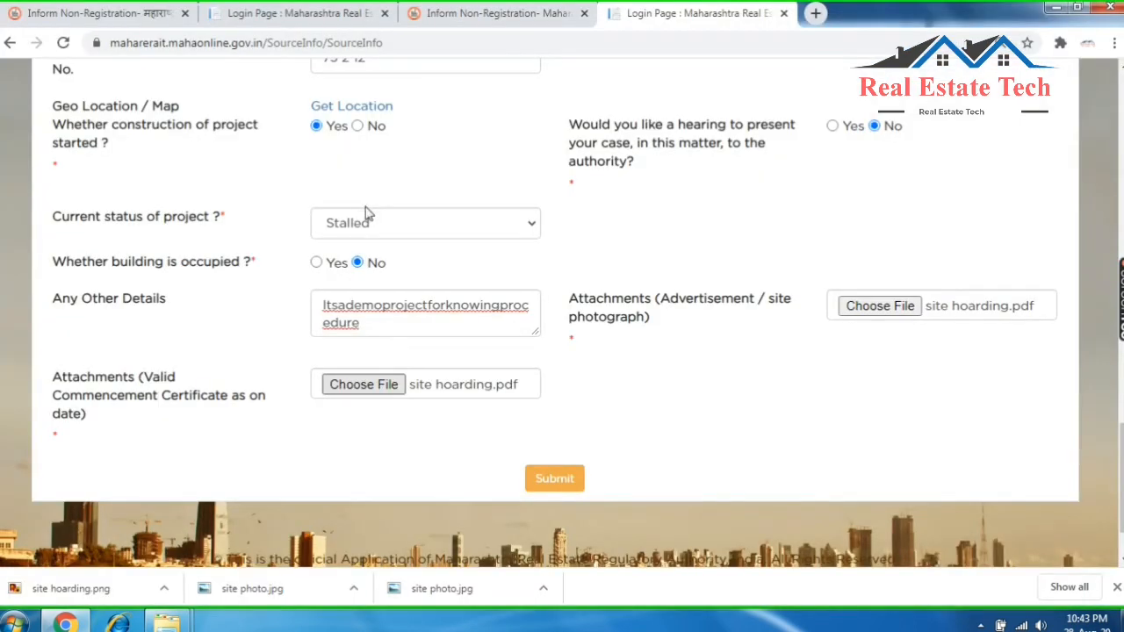
Submit the complaint form and close the success message showing its application ID
{"action": "left_click", "coordinate": [554, 483]}
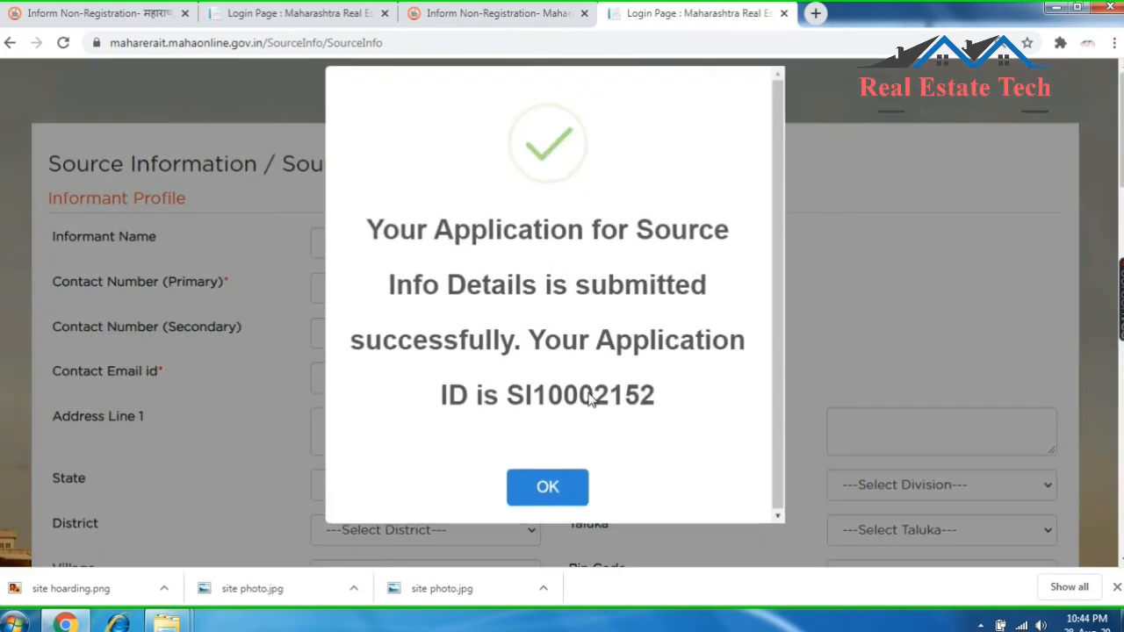
{"action": "mouse_move", "coordinate": [1121, 307]}
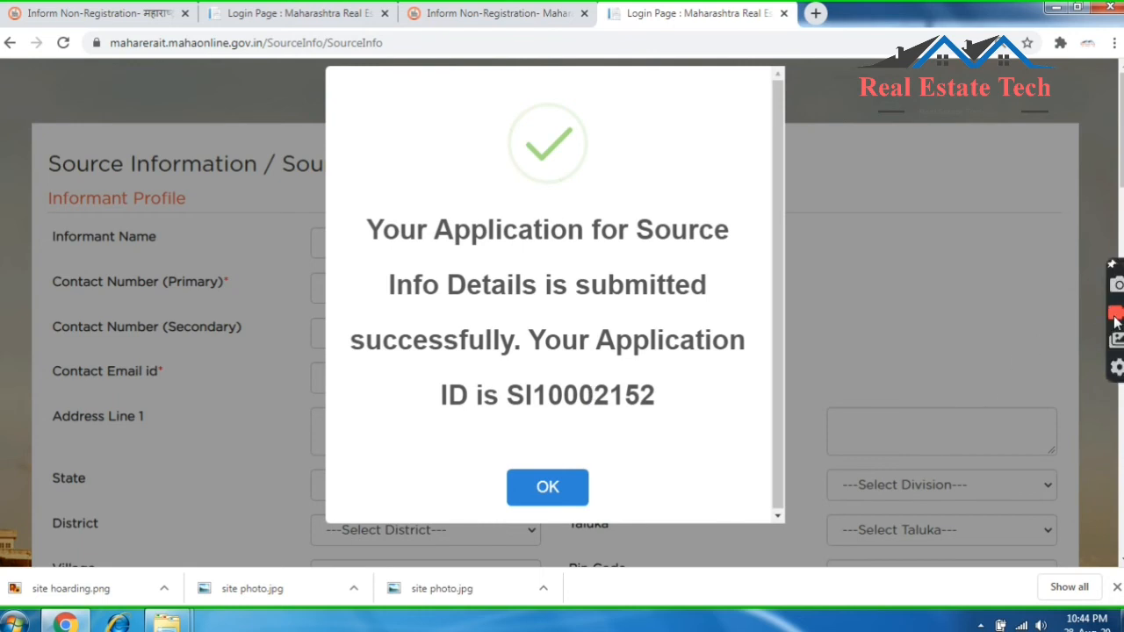
{"action": "left_click", "coordinate": [547, 488]}
{"action": "scroll", "coordinate": [630, 443], "scroll_direction": "down", "scroll_amount": 3}
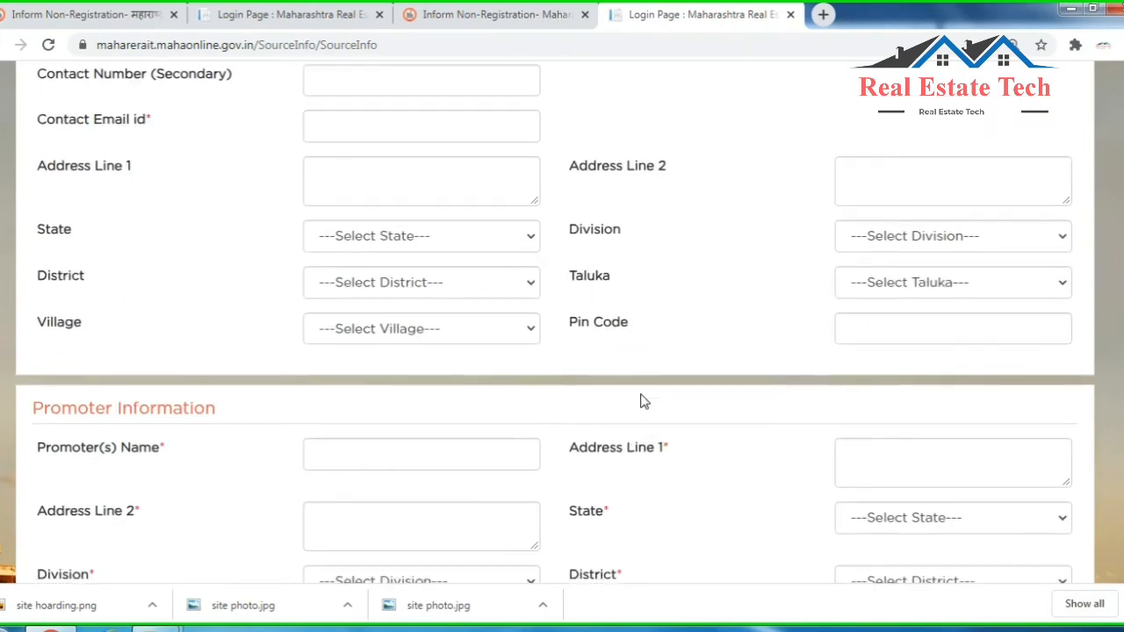
Open the Non-Registration Application Status page in a new window
{"action": "scroll", "coordinate": [641, 402], "scroll_direction": "down", "scroll_amount": 5}
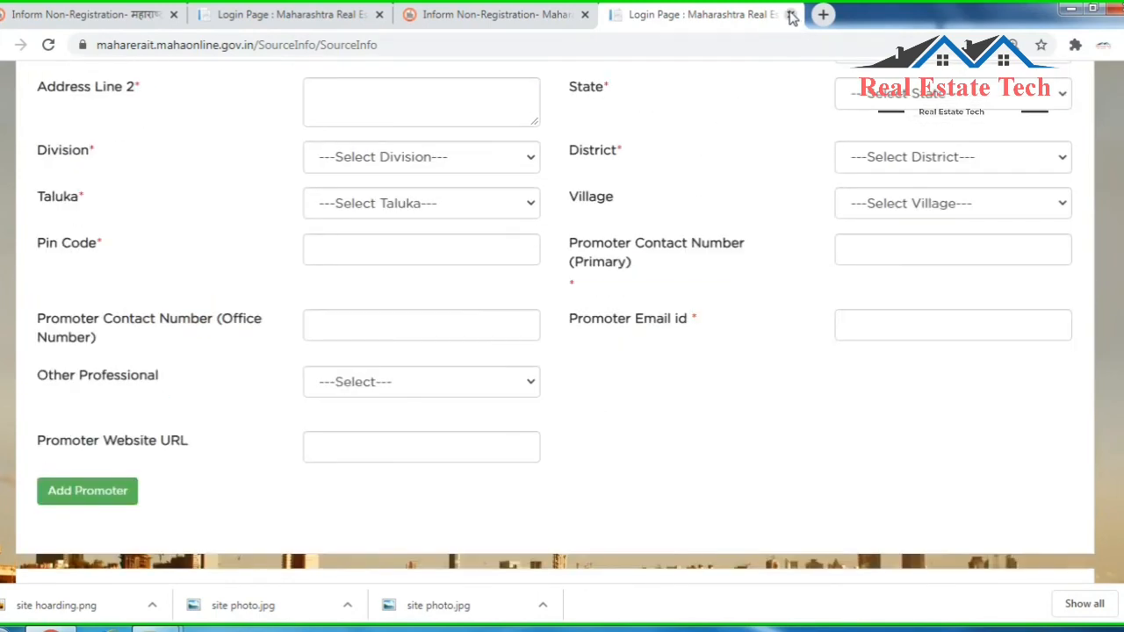
{"action": "left_click", "coordinate": [790, 14]}
{"action": "mouse_move", "coordinate": [569, 188]}
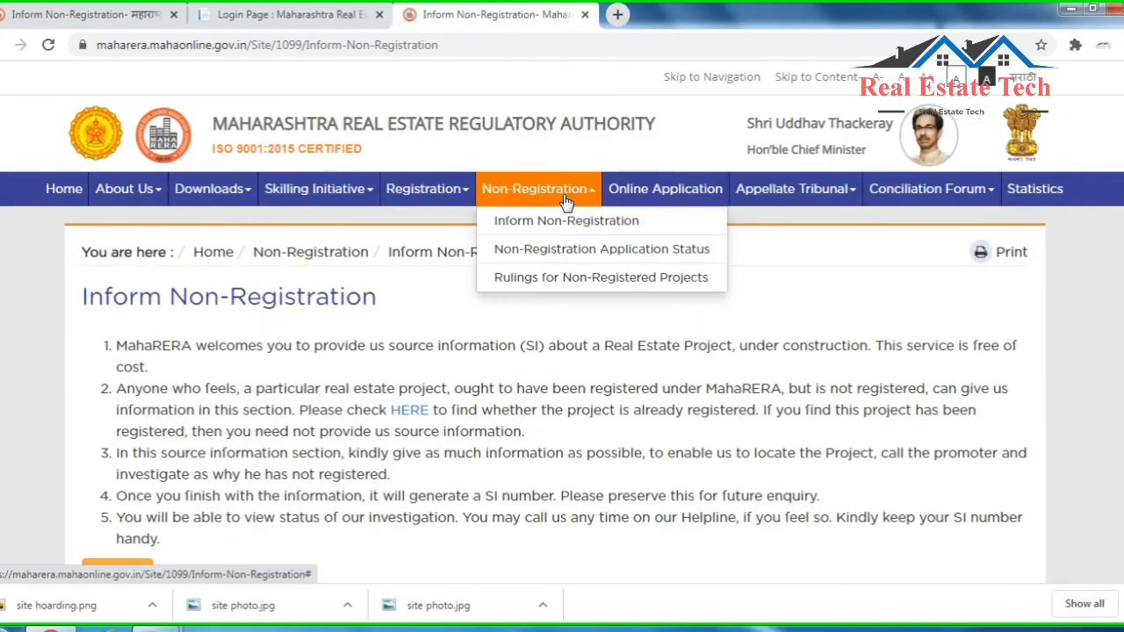
{"action": "left_click", "coordinate": [569, 250]}
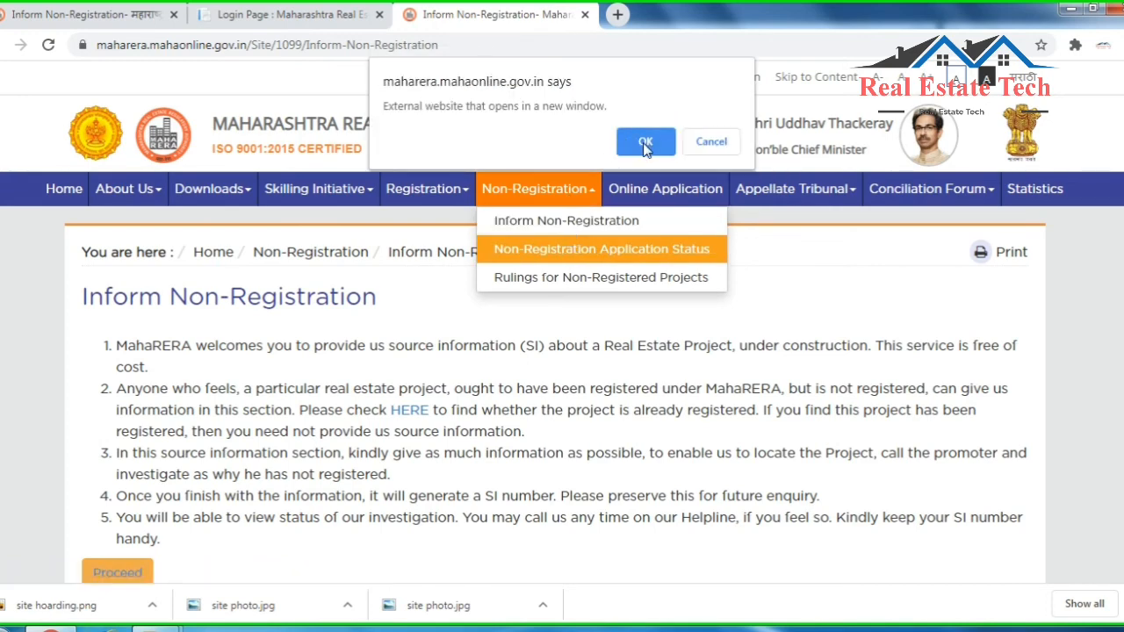
{"action": "left_click", "coordinate": [645, 145]}
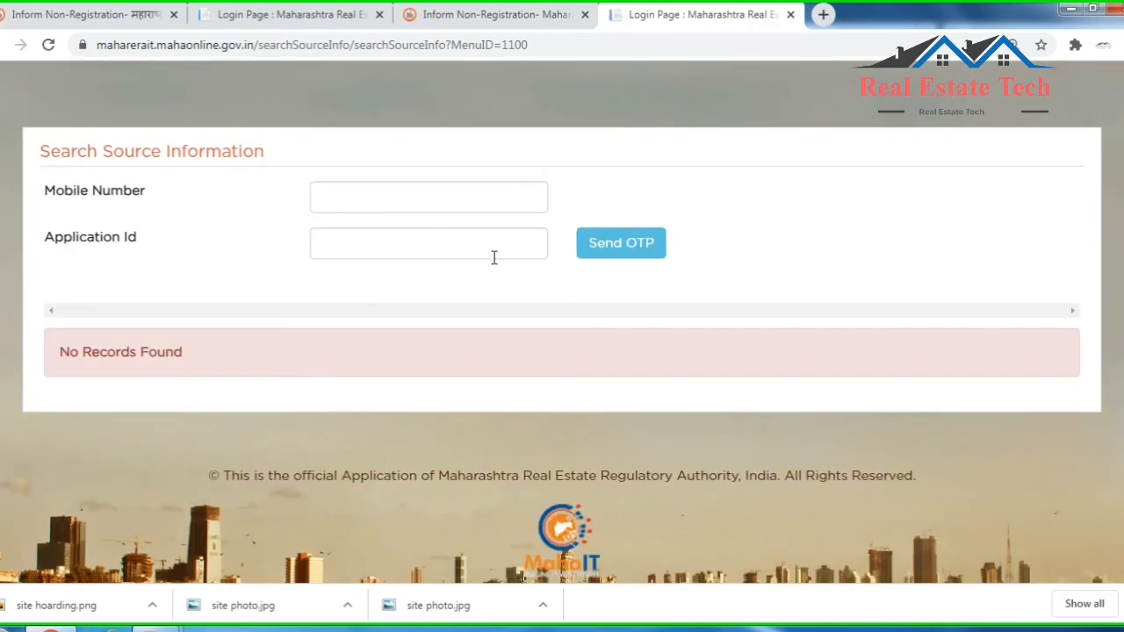
{"action": "left_click", "coordinate": [383, 207]}
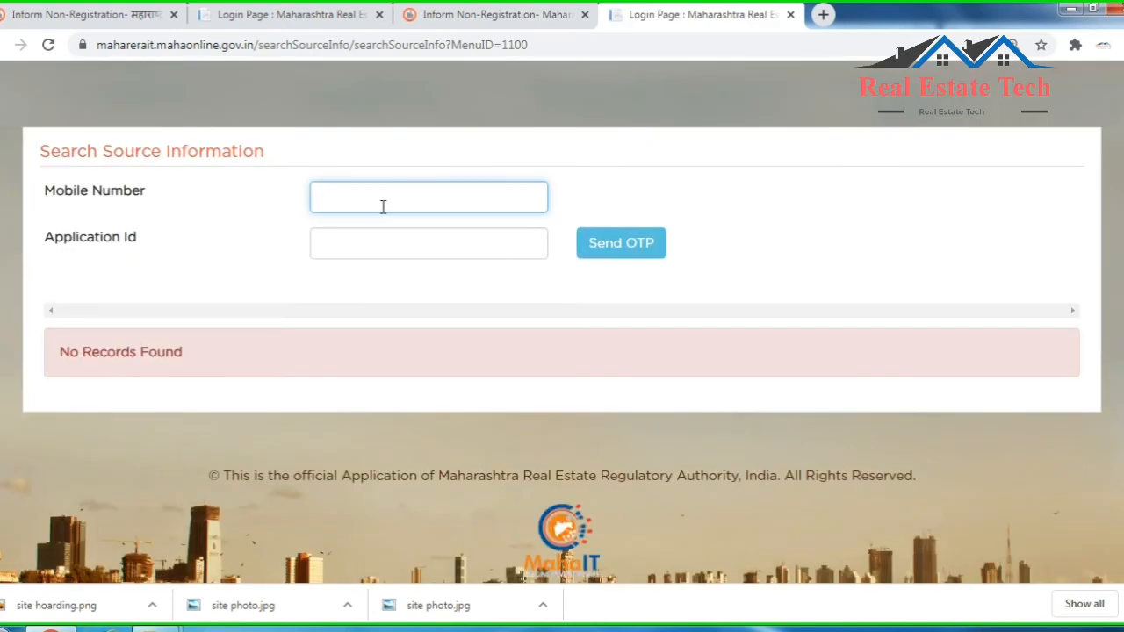
{"action": "left_click", "coordinate": [349, 248]}
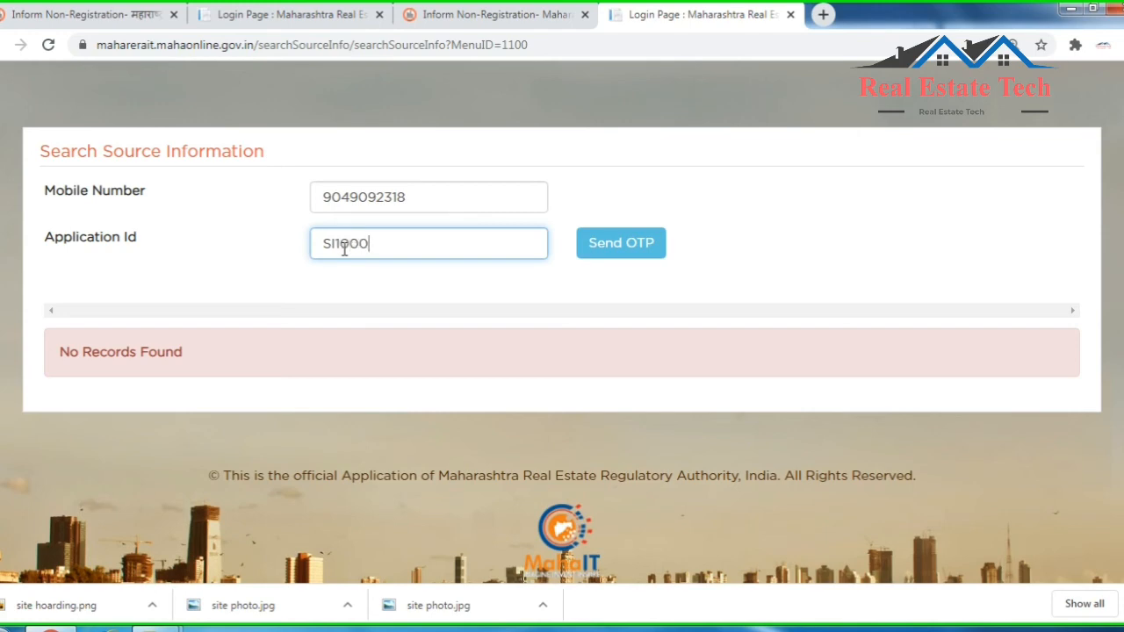
{"action": "left_click", "coordinate": [620, 255]}
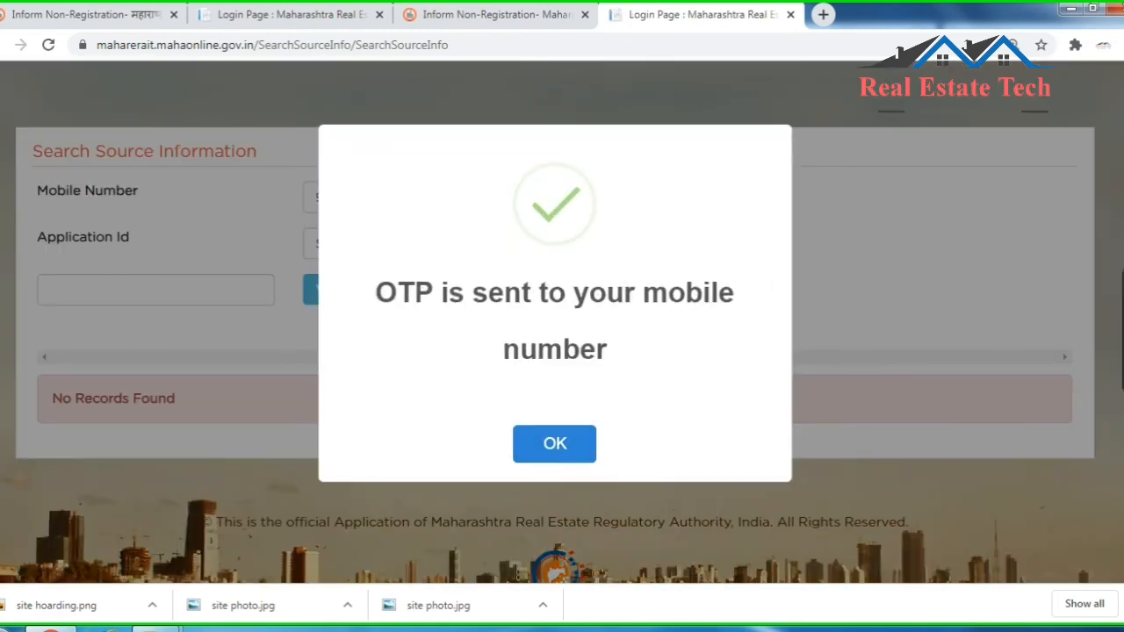
{"action": "left_click", "coordinate": [546, 448]}
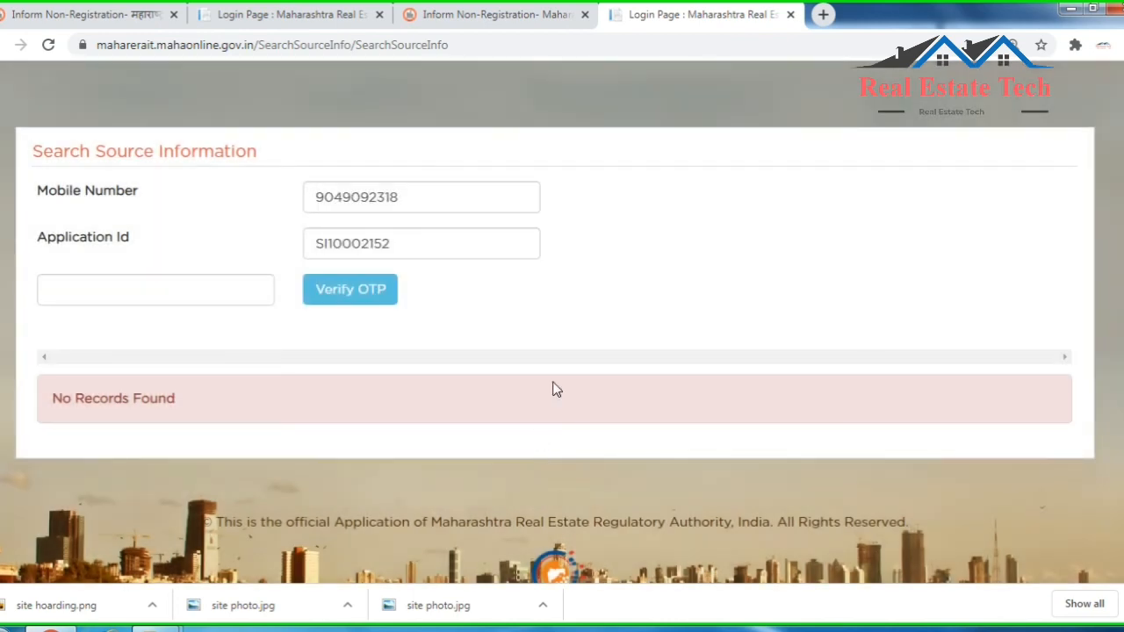
Verify the received OTP and search for the application's record
{"action": "left_click", "coordinate": [186, 297]}
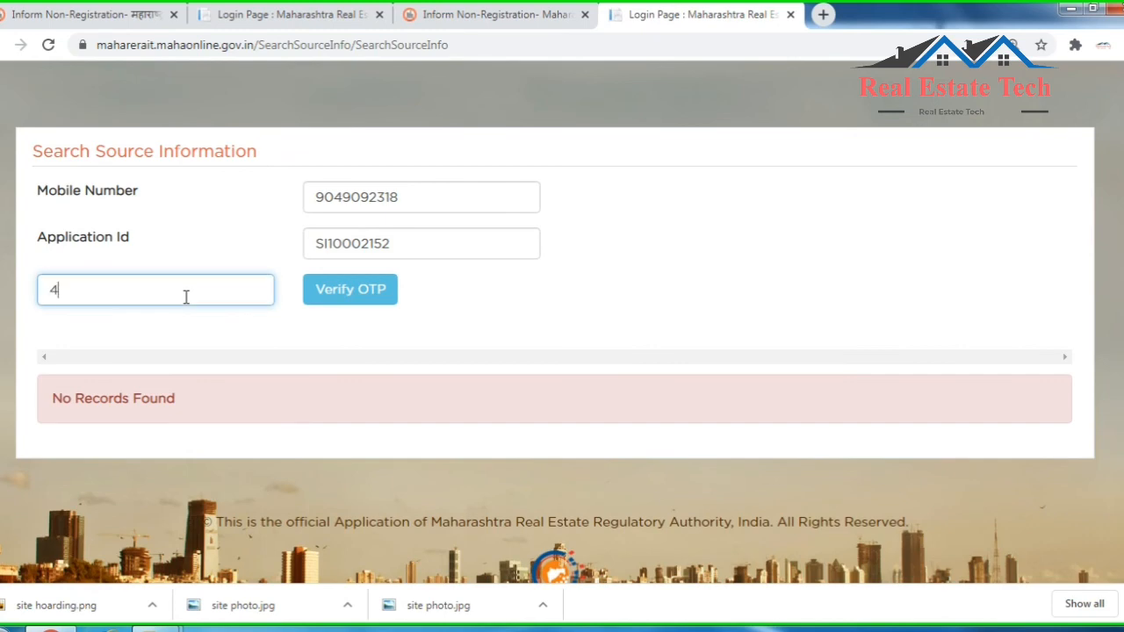
{"action": "left_click", "coordinate": [344, 302]}
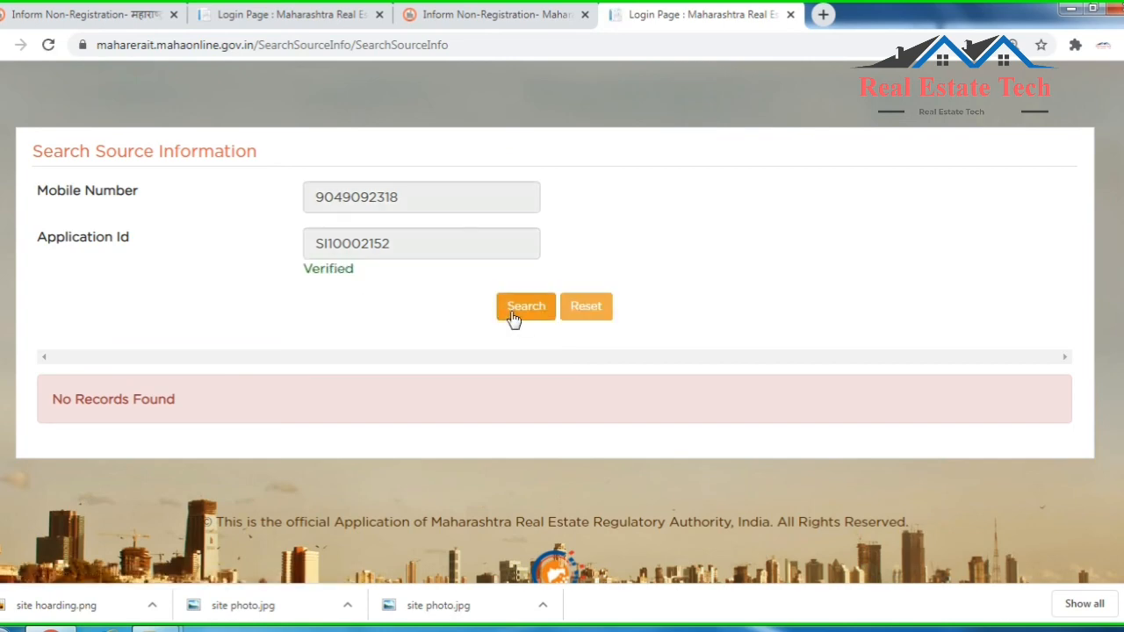
{"action": "left_click", "coordinate": [529, 309]}
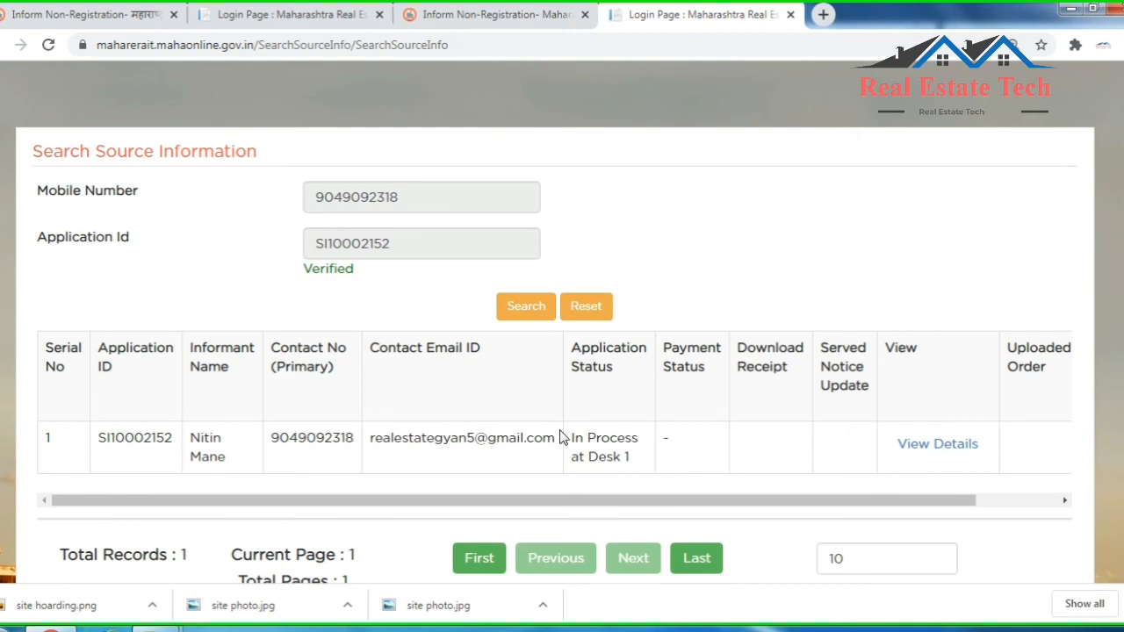
Open View Details for the In Process at Desk 1 result and review its Source Info
{"action": "scroll", "coordinate": [480, 453], "scroll_direction": "down", "scroll_amount": 2}
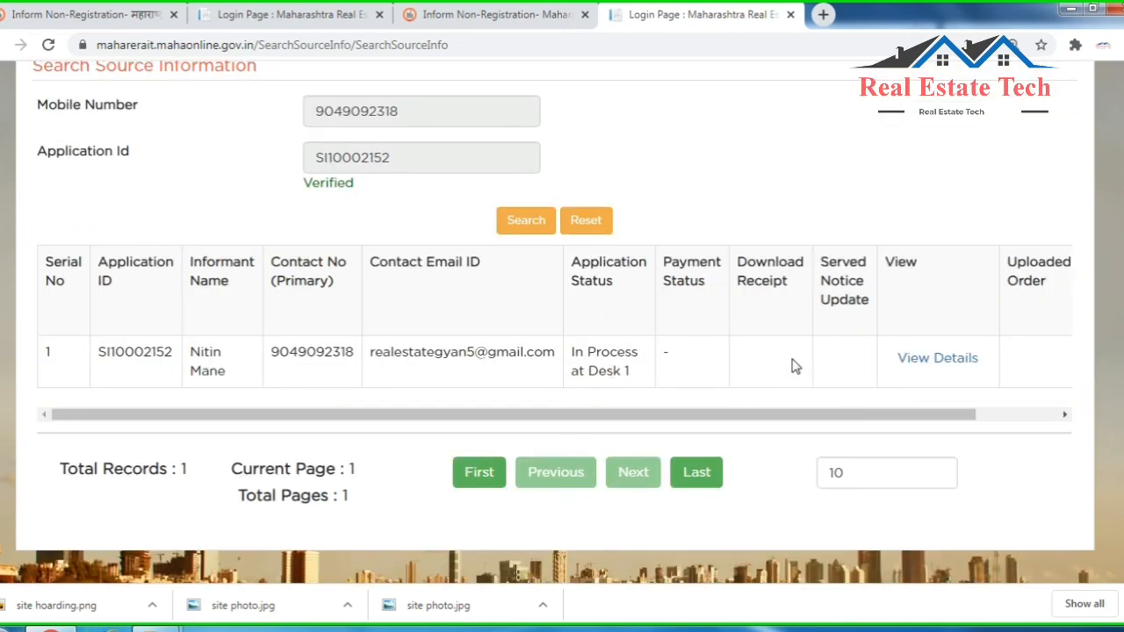
{"action": "left_click", "coordinate": [932, 361]}
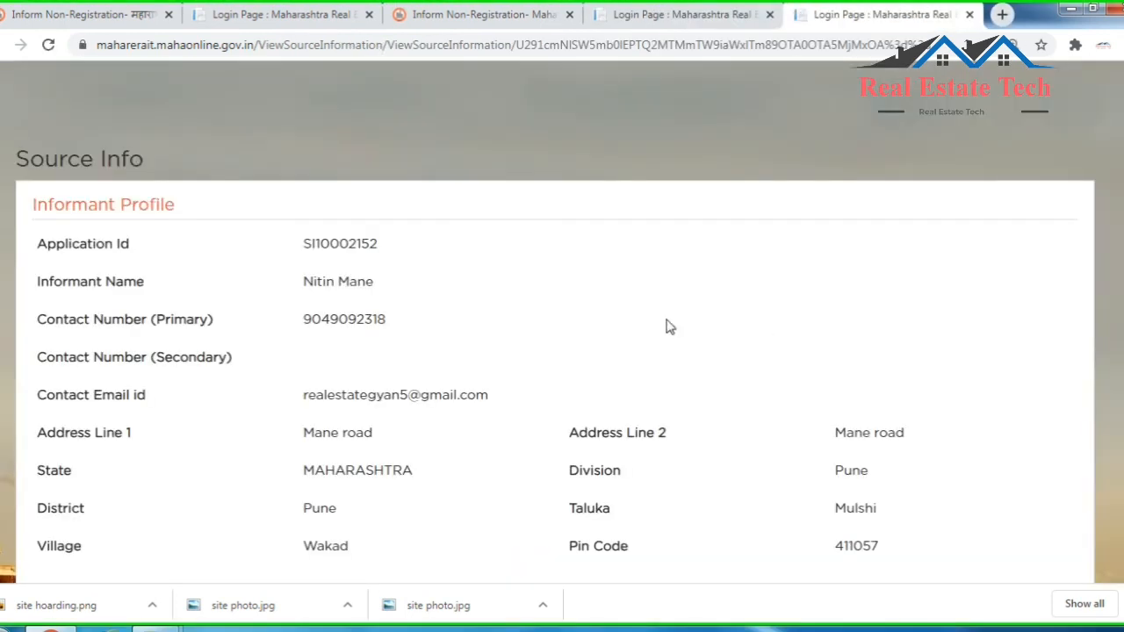
{"action": "scroll", "coordinate": [644, 321], "scroll_direction": "down", "scroll_amount": 4}
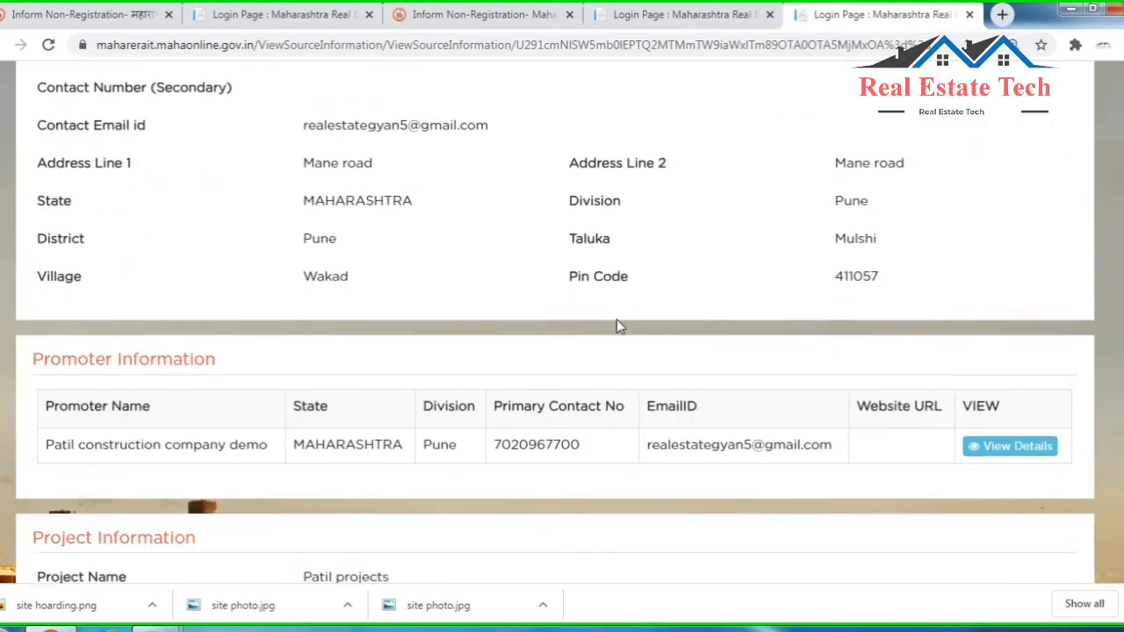
{"action": "scroll", "coordinate": [620, 327], "scroll_direction": "down", "scroll_amount": 4}
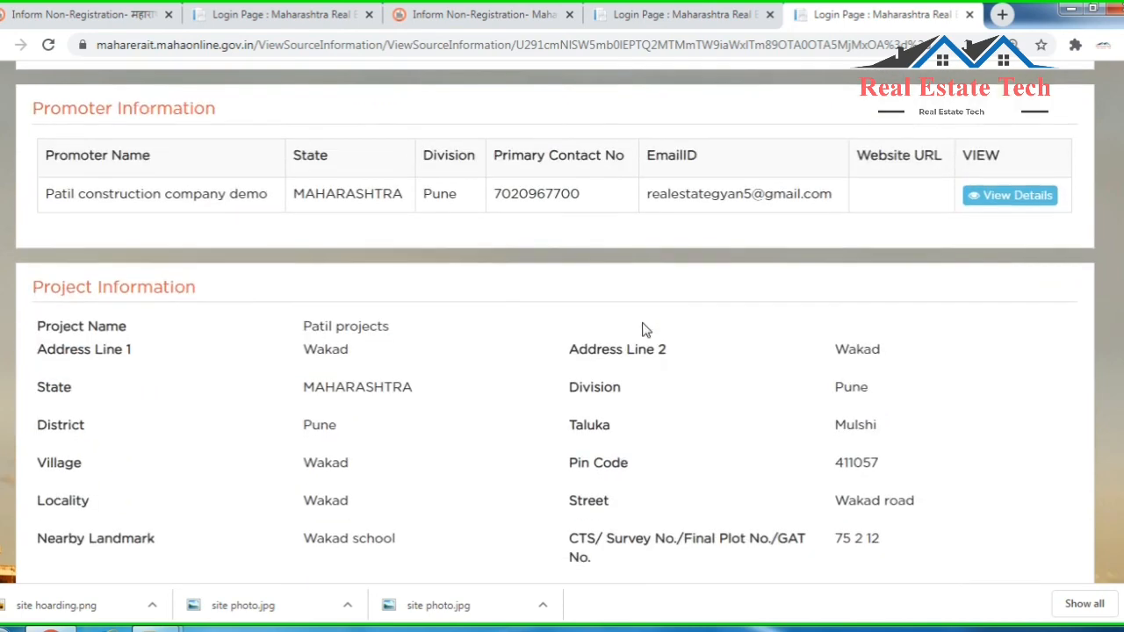
{"action": "scroll", "coordinate": [659, 332], "scroll_direction": "down", "scroll_amount": 5}
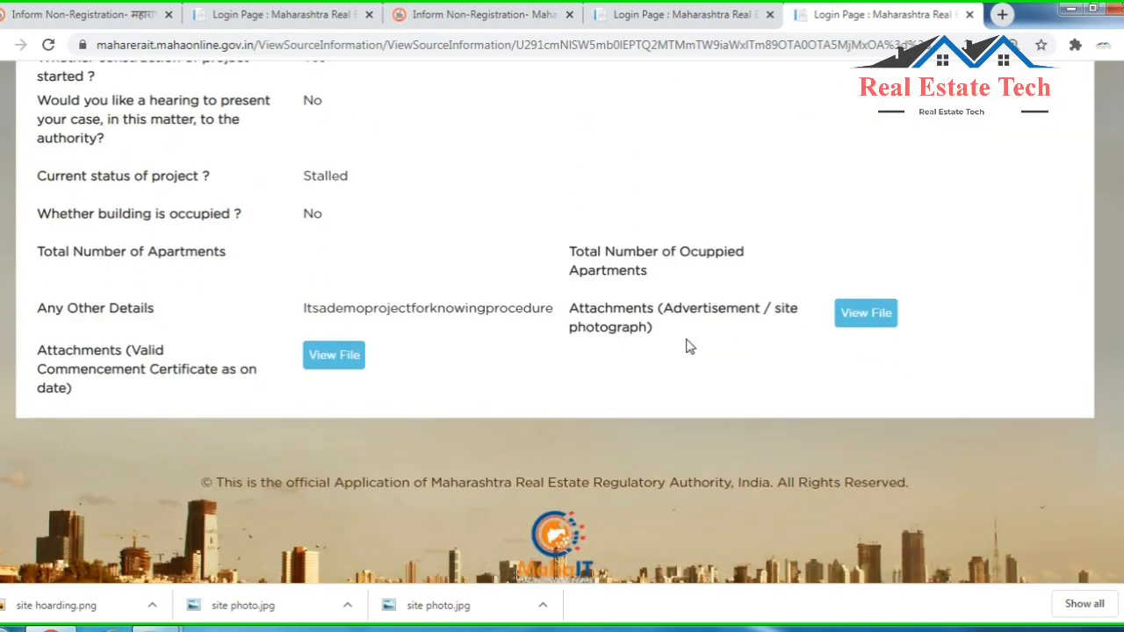
{"action": "scroll", "coordinate": [808, 264], "scroll_direction": "up", "scroll_amount": 13}
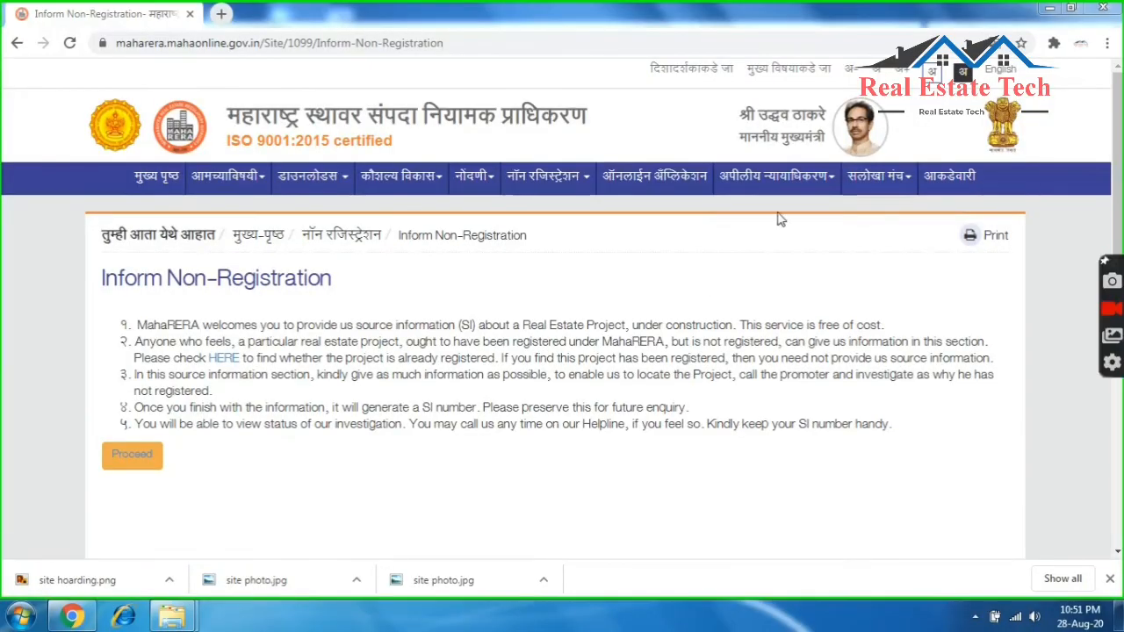
Open Rulings for Non-Registered Projects in a new window
{"action": "mouse_move", "coordinate": [544, 178]}
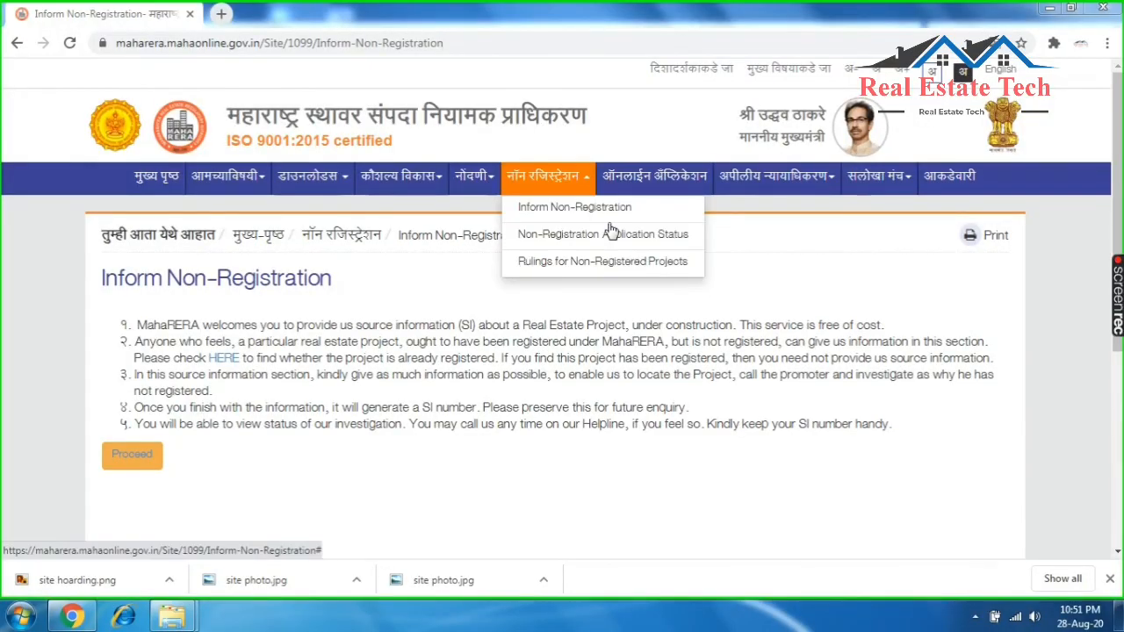
{"action": "left_click", "coordinate": [581, 268]}
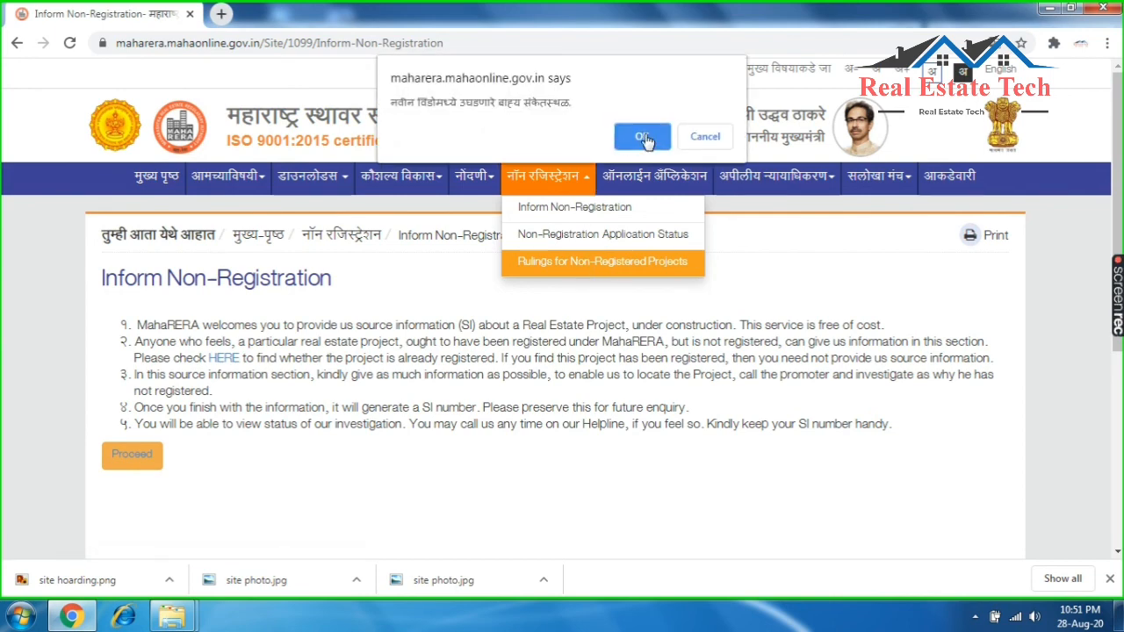
{"action": "left_click", "coordinate": [624, 143]}
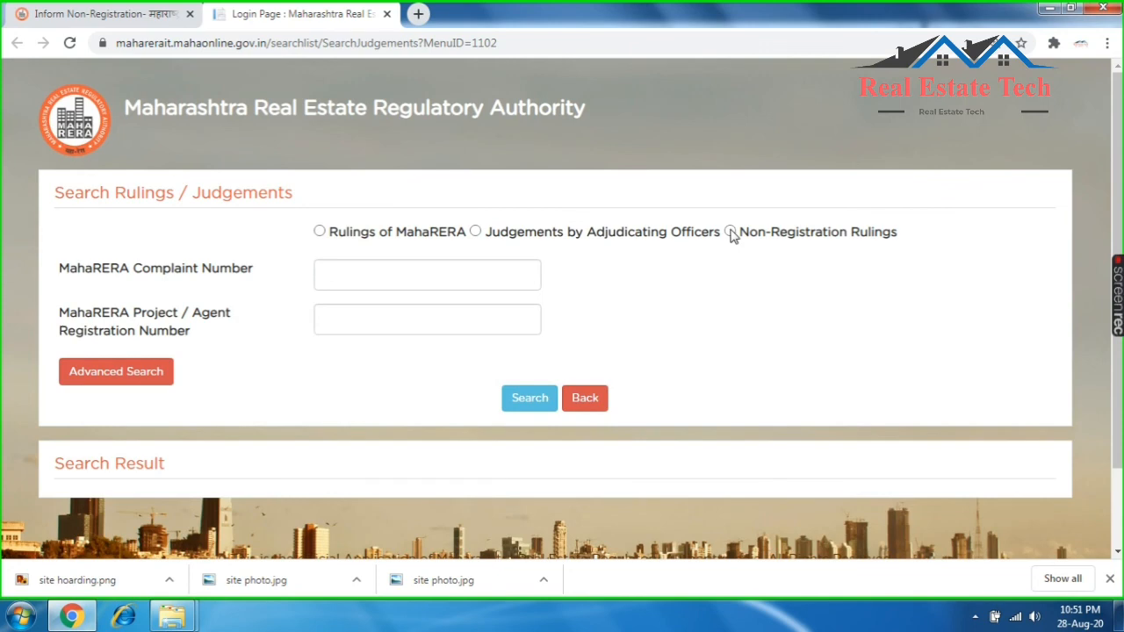
{"action": "left_click", "coordinate": [731, 233]}
{"action": "left_click", "coordinate": [429, 295]}
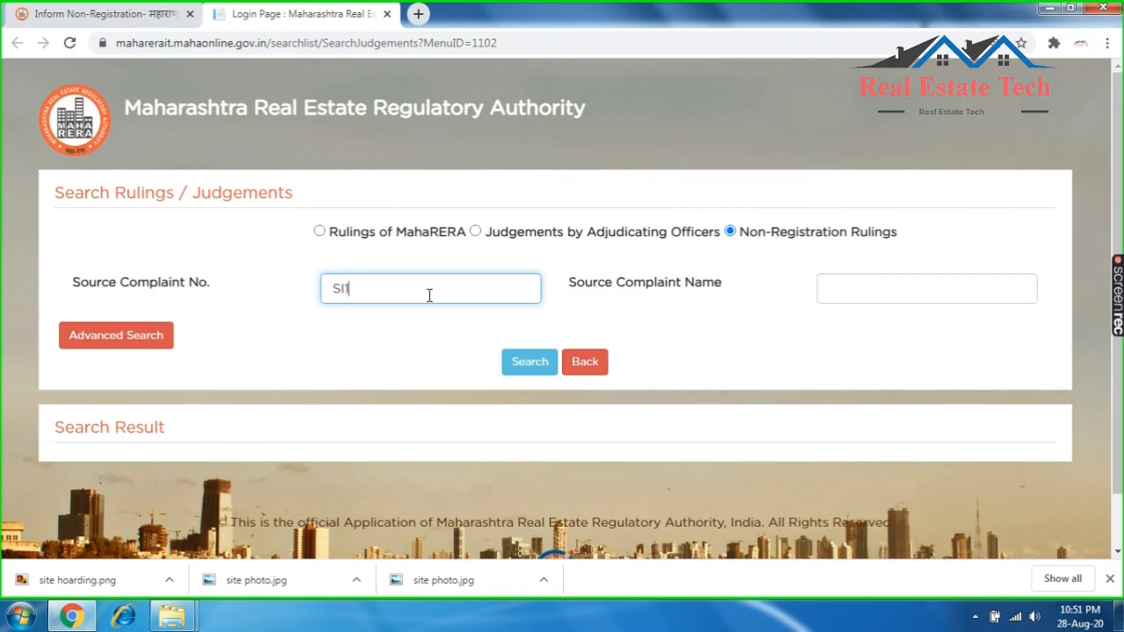
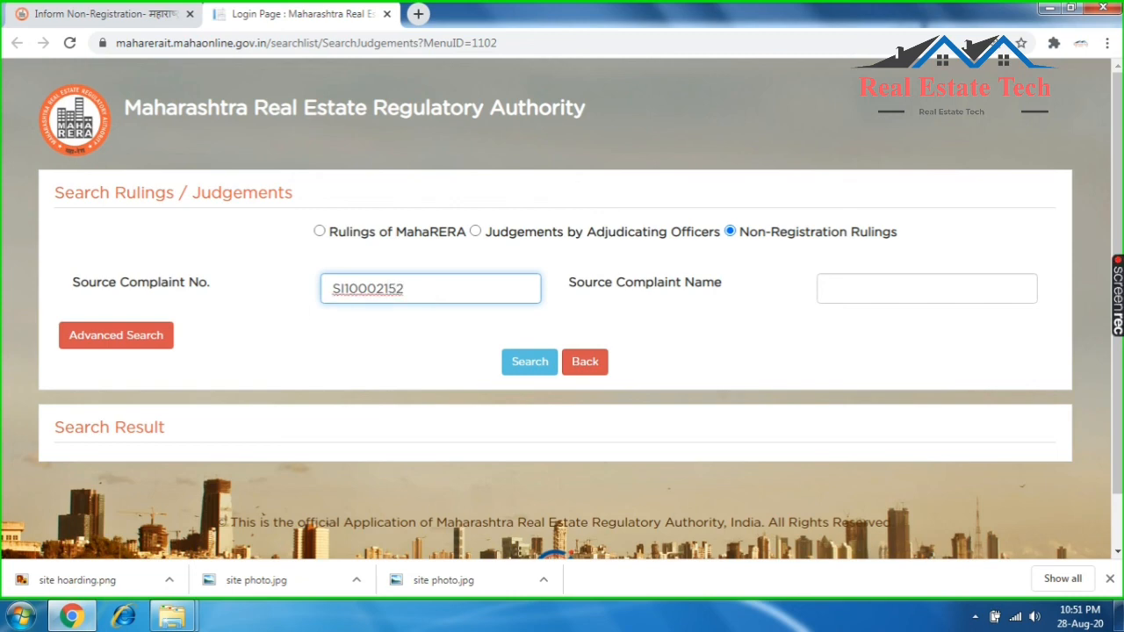
{"action": "left_click", "coordinate": [520, 365]}
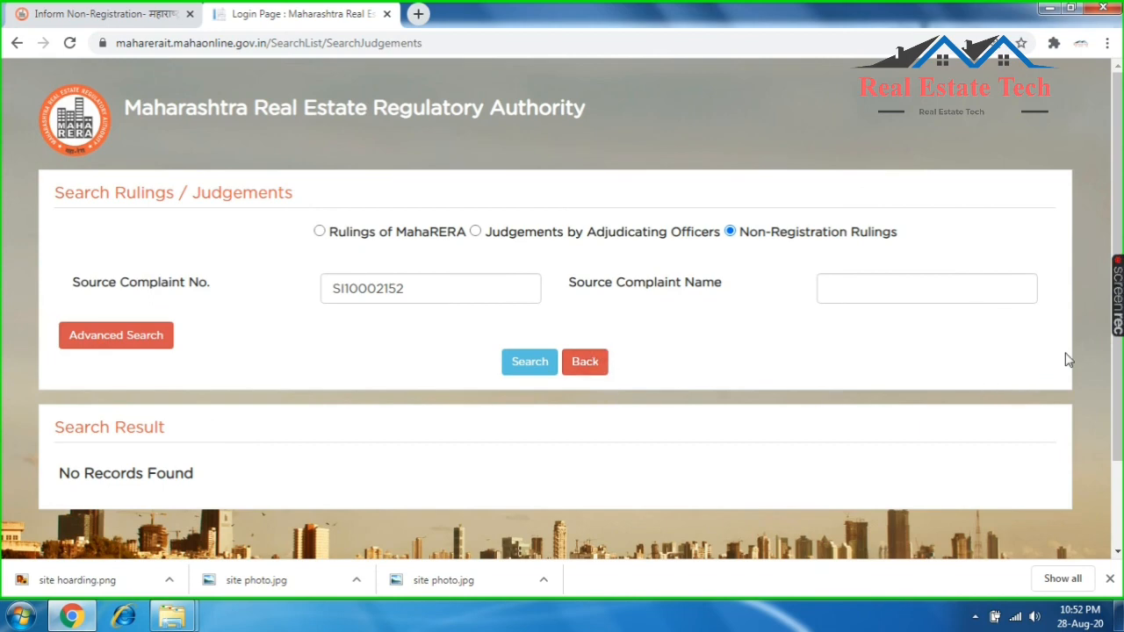
{"action": "mouse_move", "coordinate": [1112, 309]}
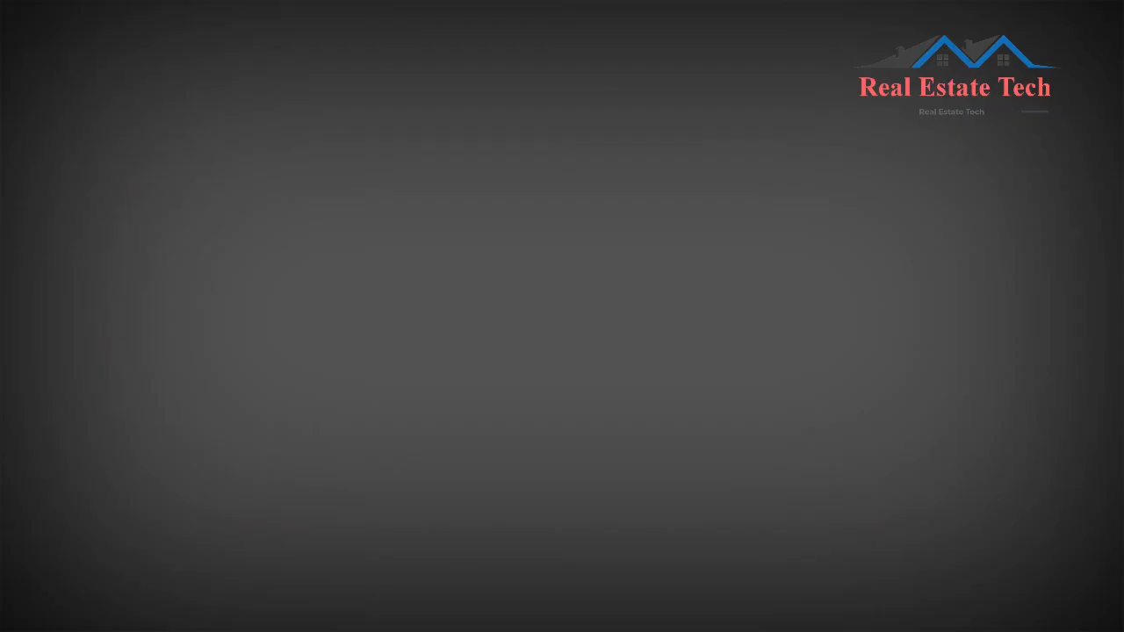